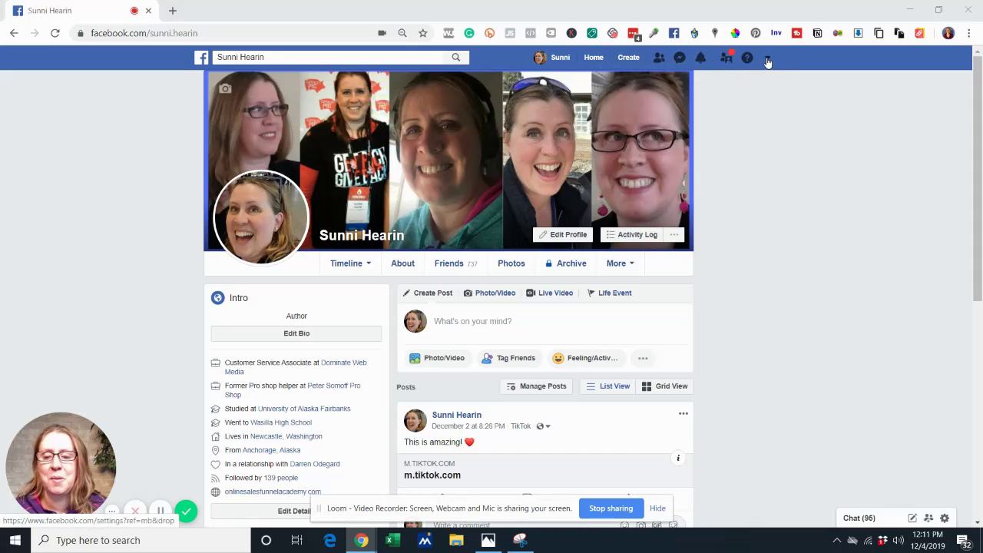
Start creating a new page of the Business or Brand type and make its page name ready for entry.
click(635, 63)
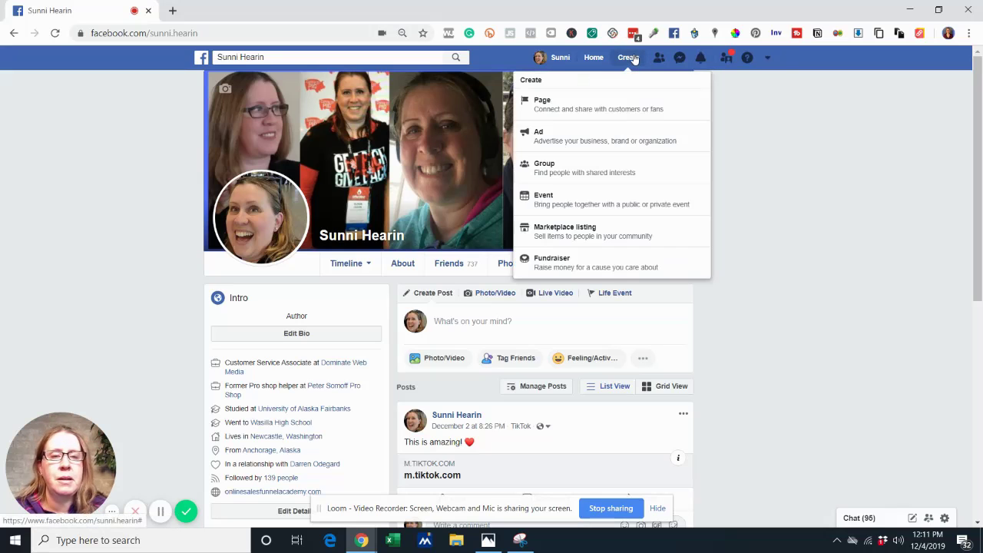
click(579, 112)
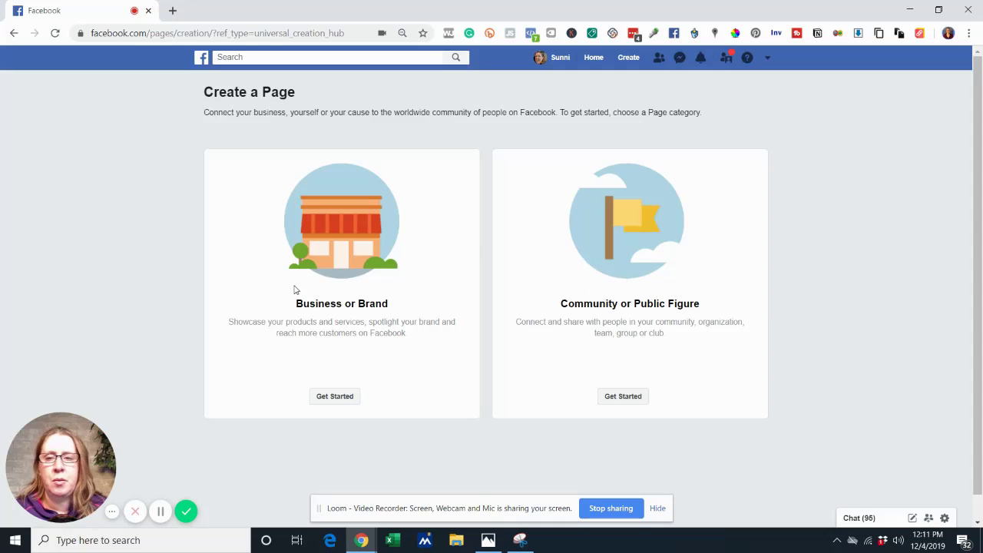
click(324, 400)
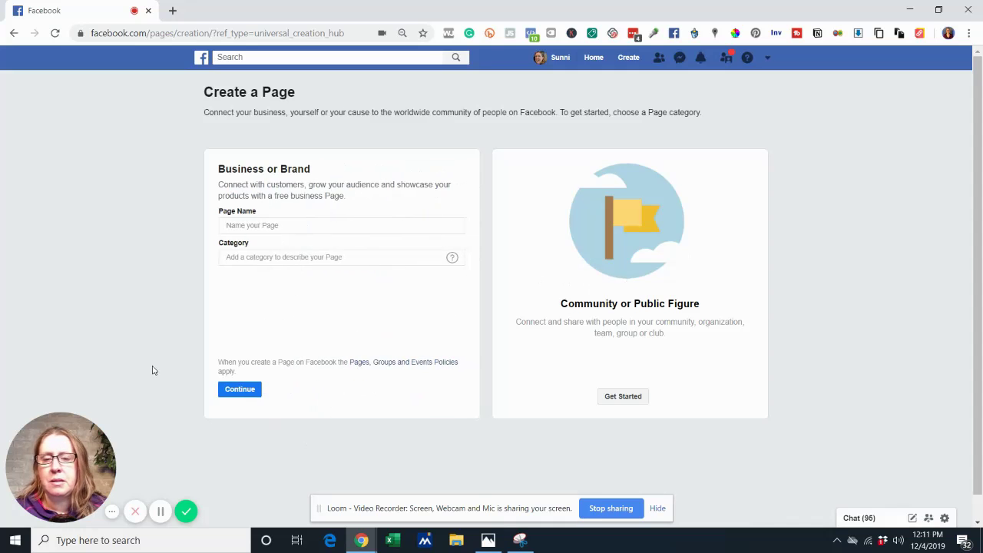
click(250, 228)
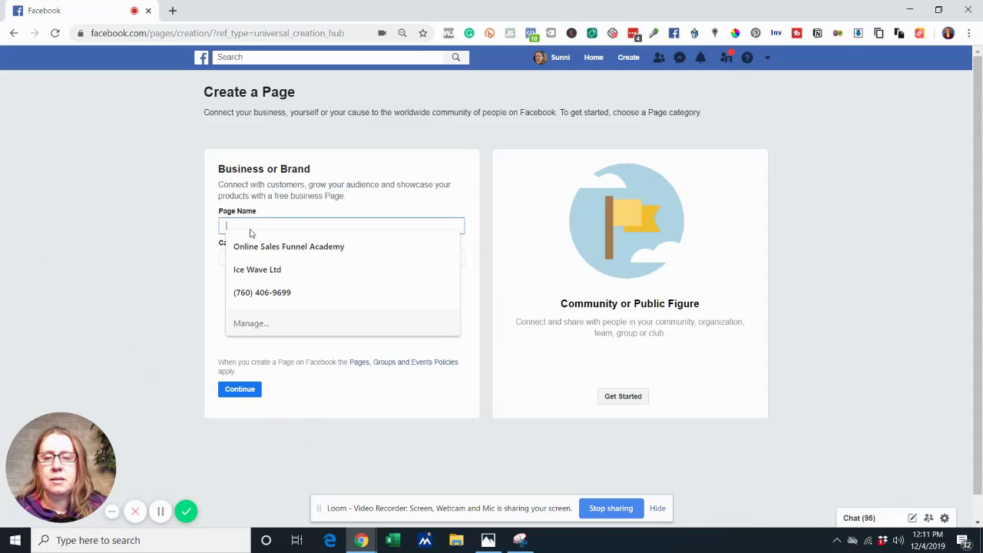
click(184, 203)
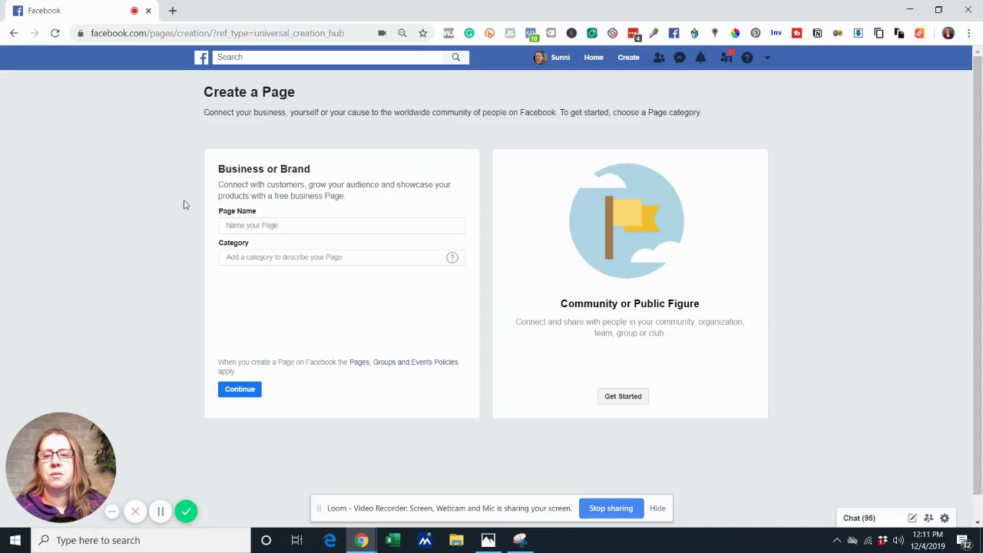
click(274, 225)
click(155, 201)
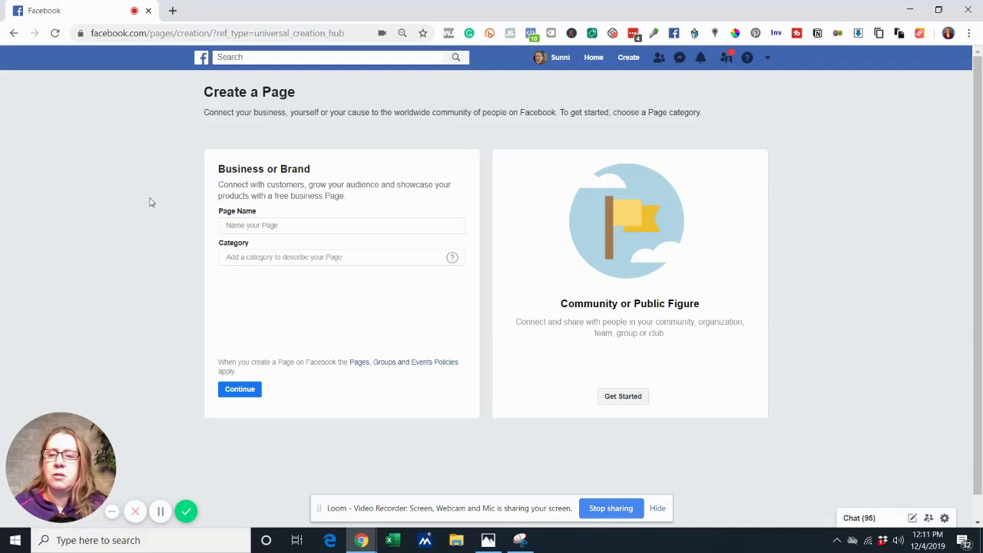
click(258, 228)
text(Cat)
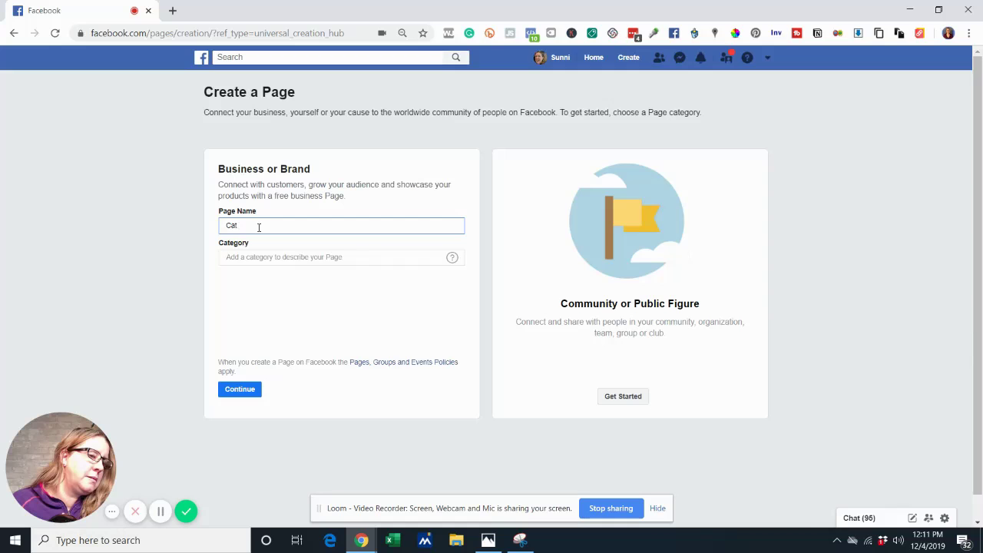
key(BackSpace)
key(BackSpace)
key(BackSpace)
key(BackSpace)
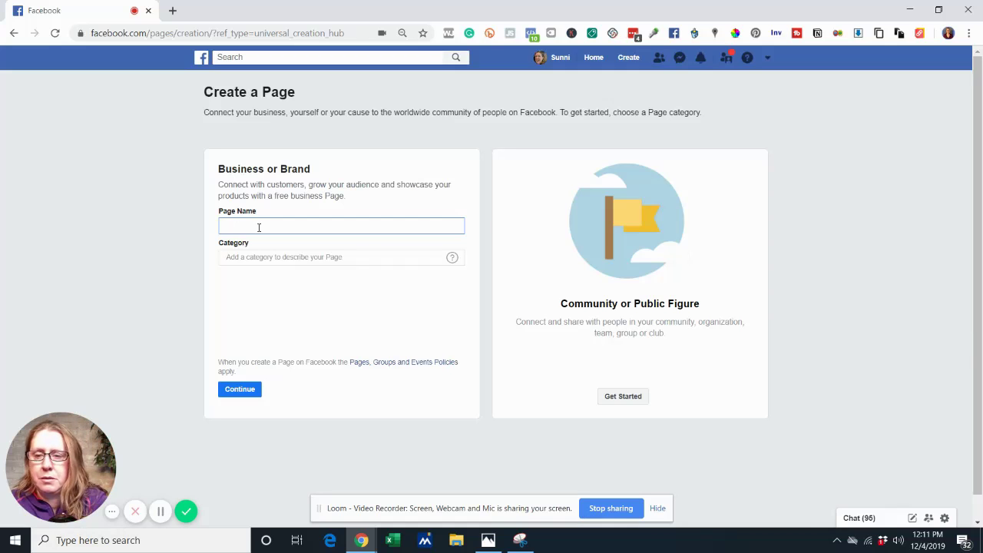
Name the page Furry Critters, set its category to Pet Supplies and continue to the picture setup.
text(Furry C)
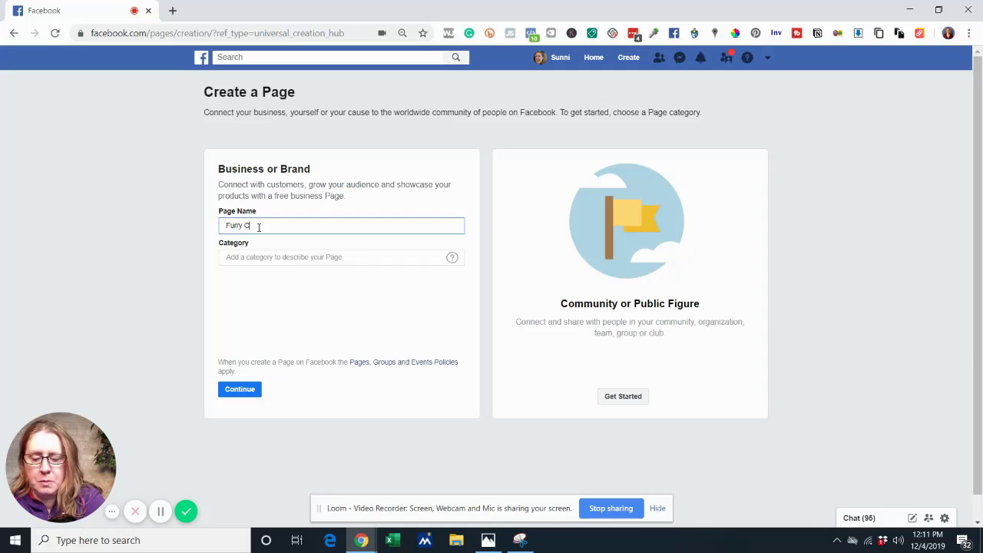
text(ritters)
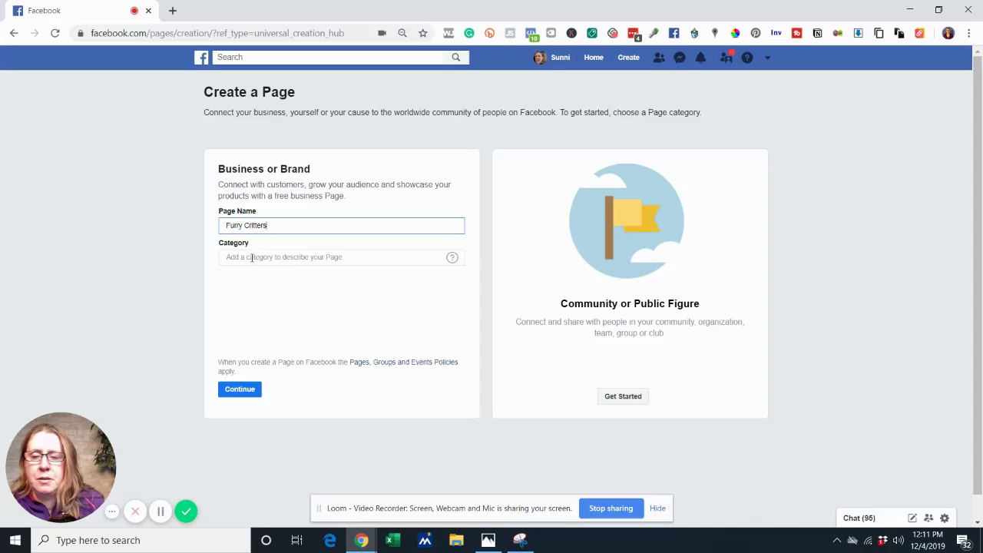
click(252, 258)
text(pets)
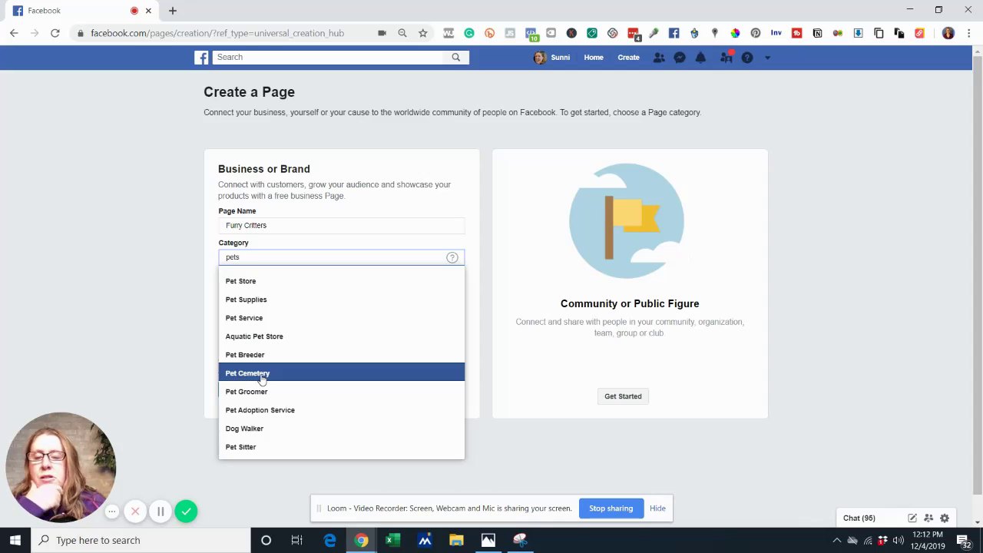
click(264, 306)
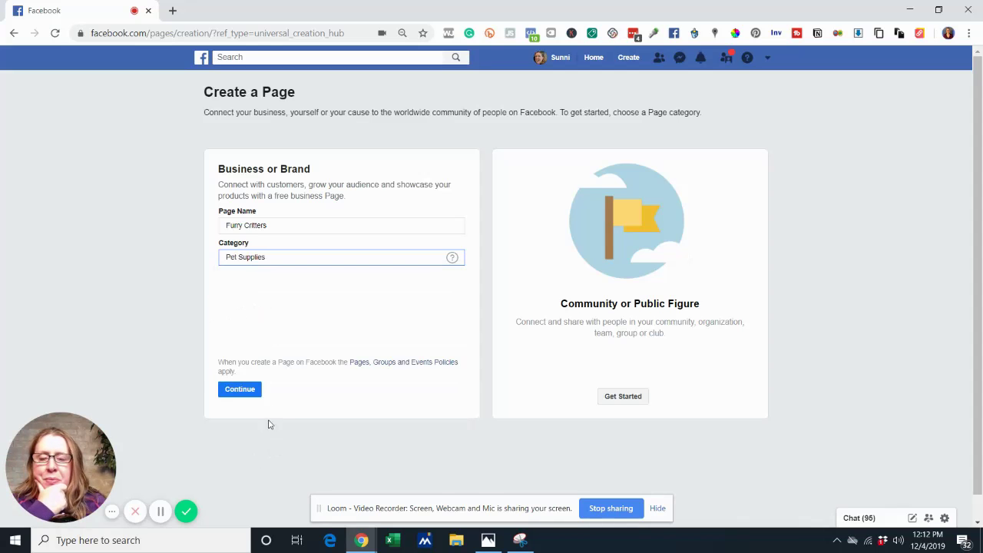
click(241, 390)
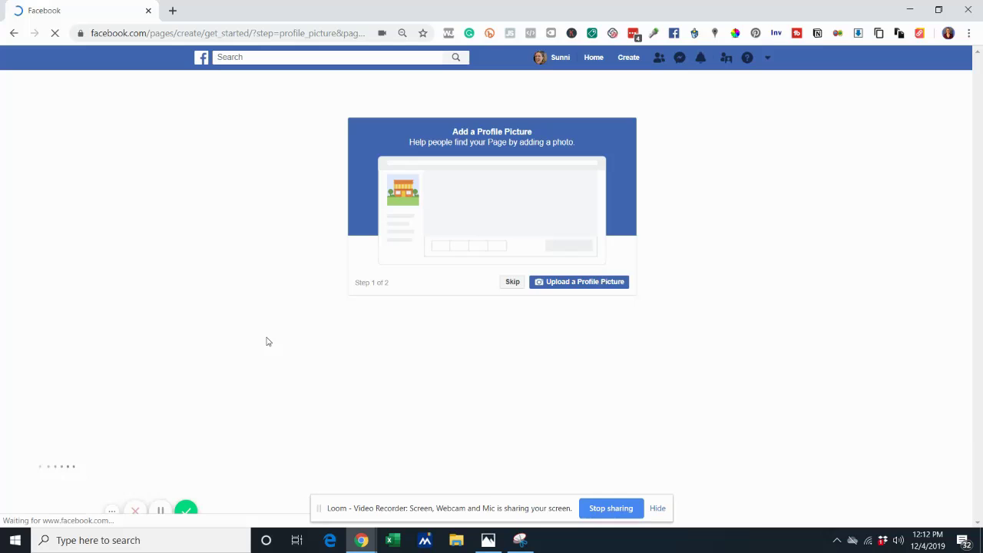
Skip the profile picture and cover photo uploads and dismiss the tip about inviting friends on the new page.
click(512, 285)
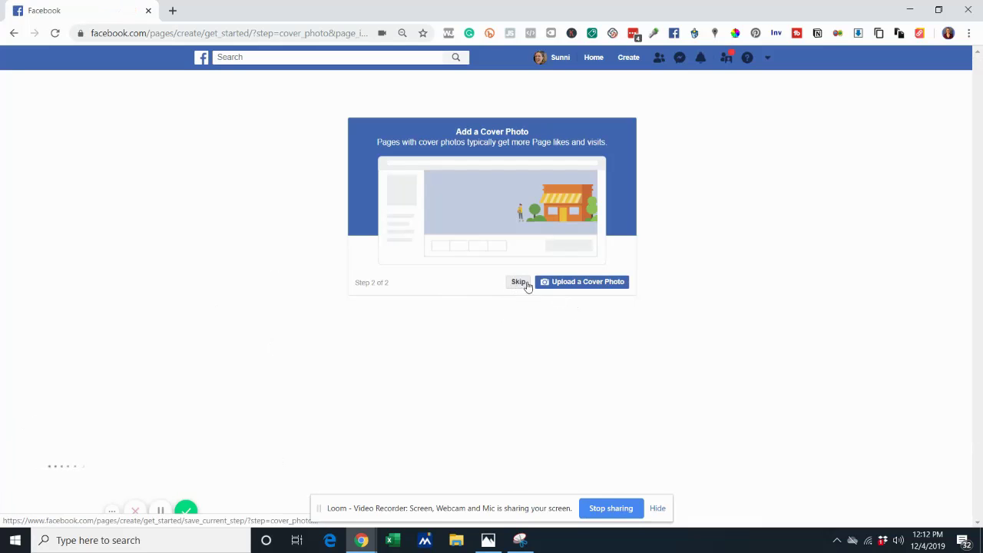
click(515, 287)
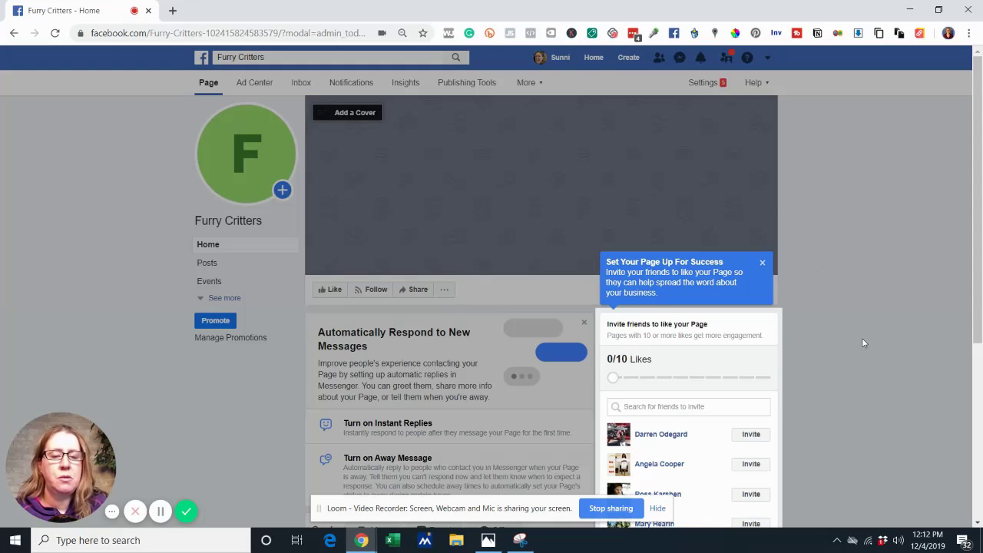
click(762, 263)
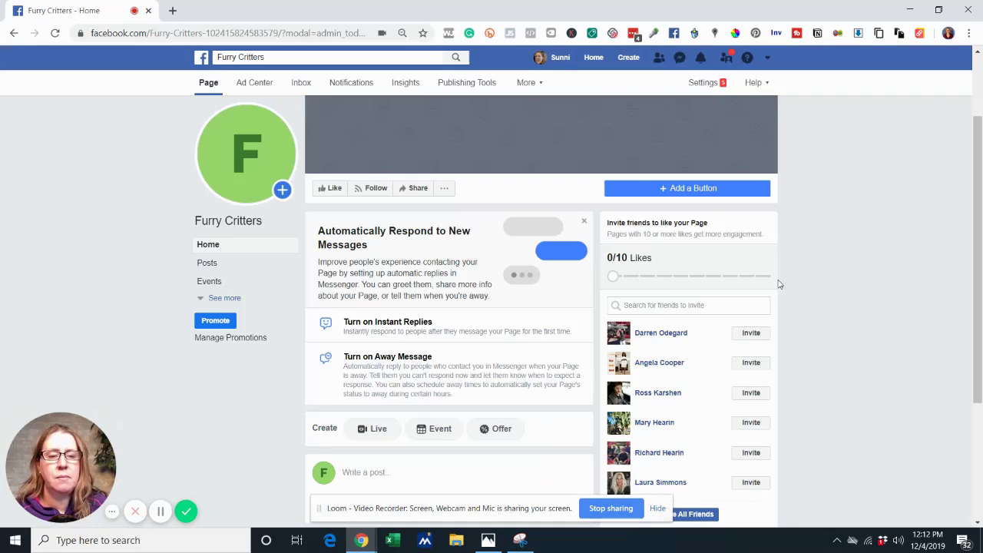
scroll(450, 336, up, 2)
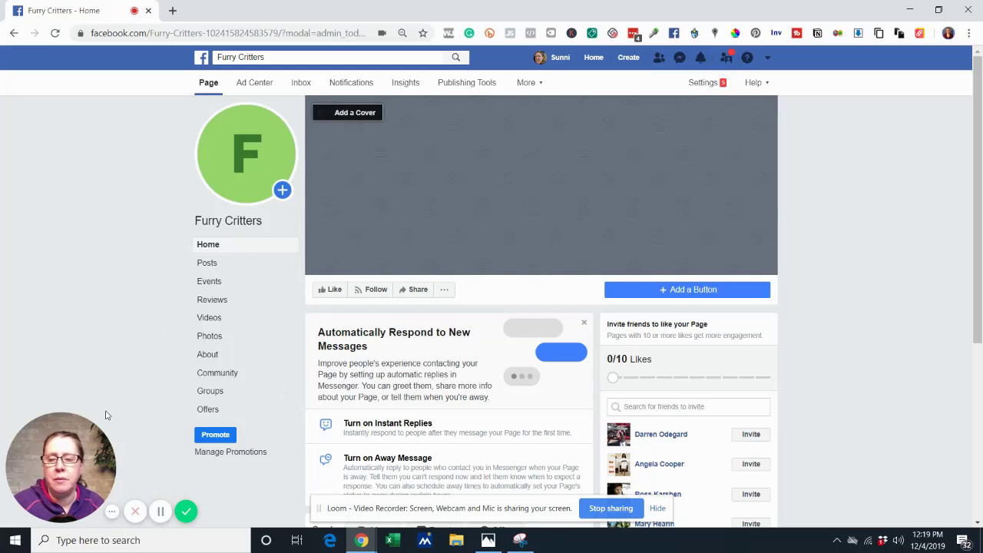
Open canva.com in a new browser tab.
mouse_move(224, 121)
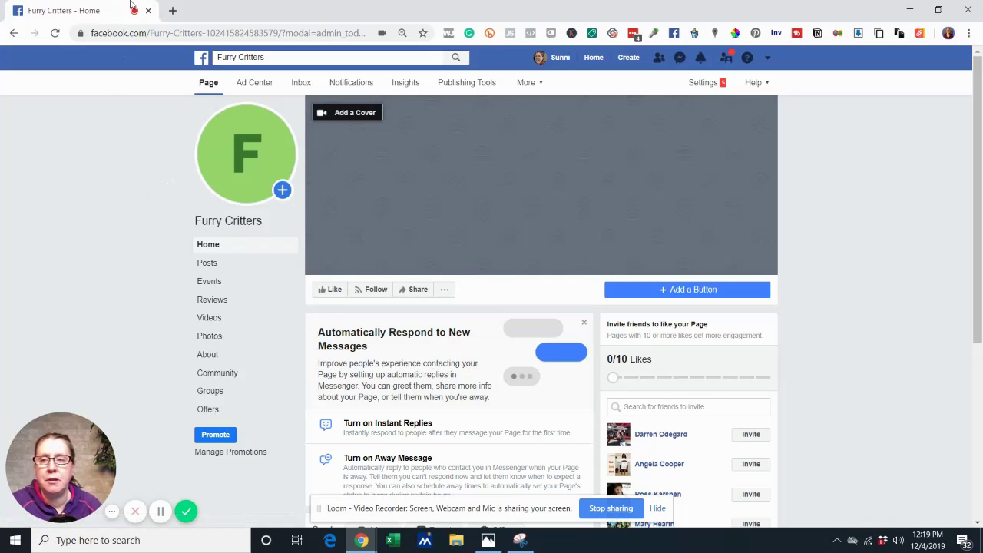
click(172, 10)
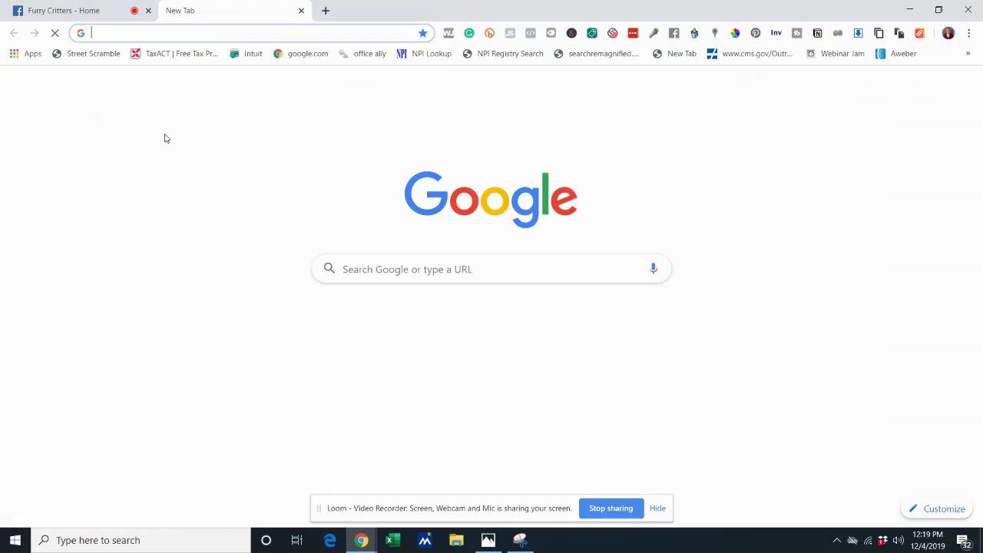
text(canva.com)
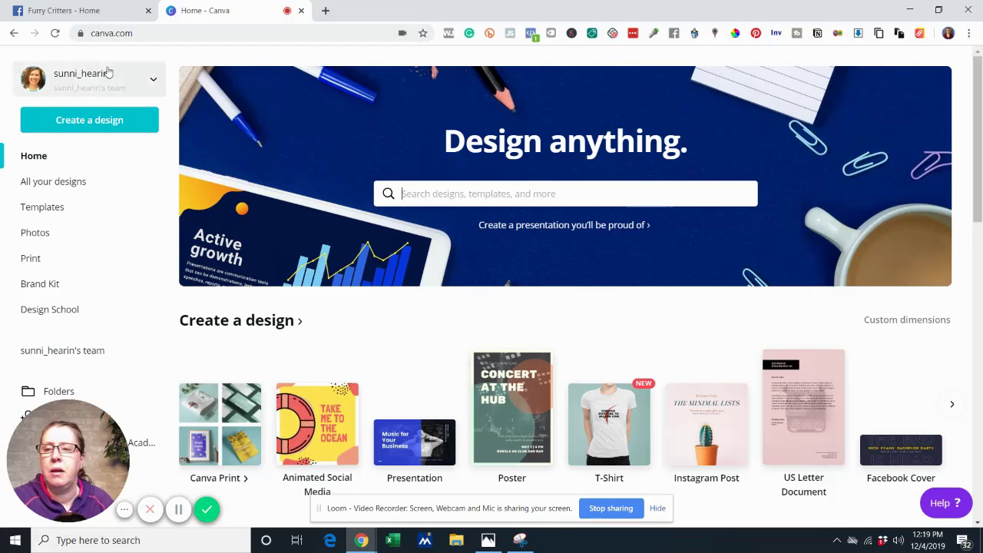
Create a blank design with custom dimensions of 150 × 150 px.
click(65, 125)
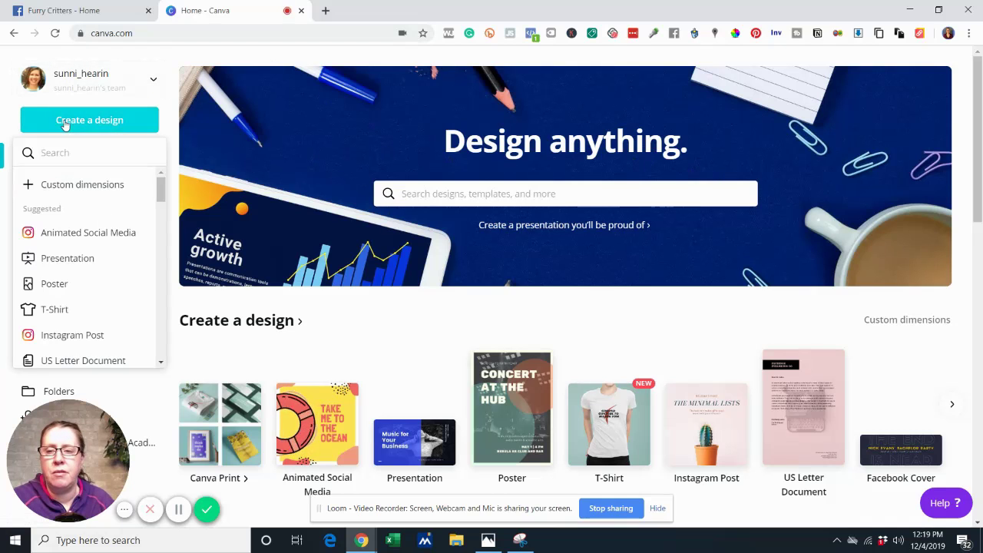
click(73, 188)
text(15)
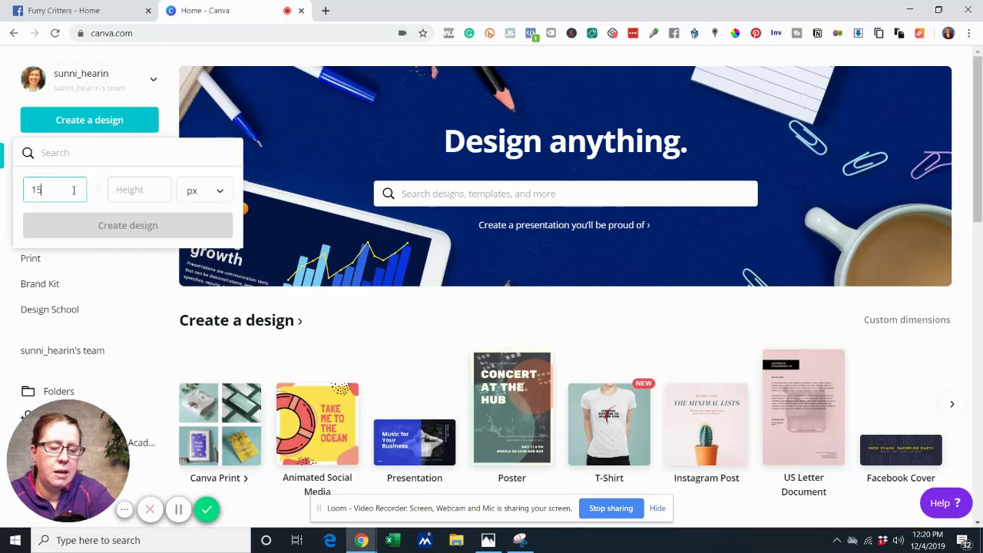
text(0)
key(Tab)
text(150)
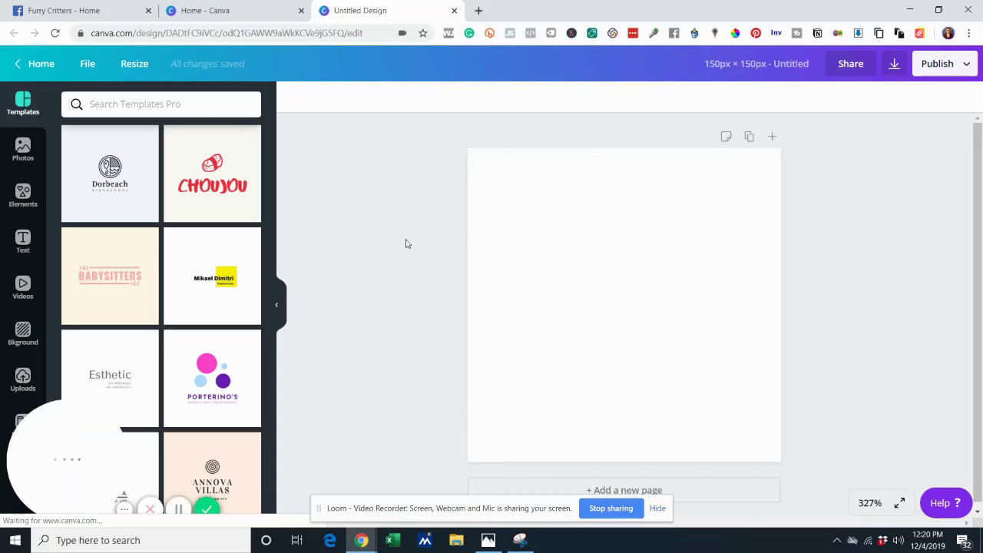
Place the uploaded photo of the cat lying on the carpet in the design, removing the duplicate copy.
click(22, 383)
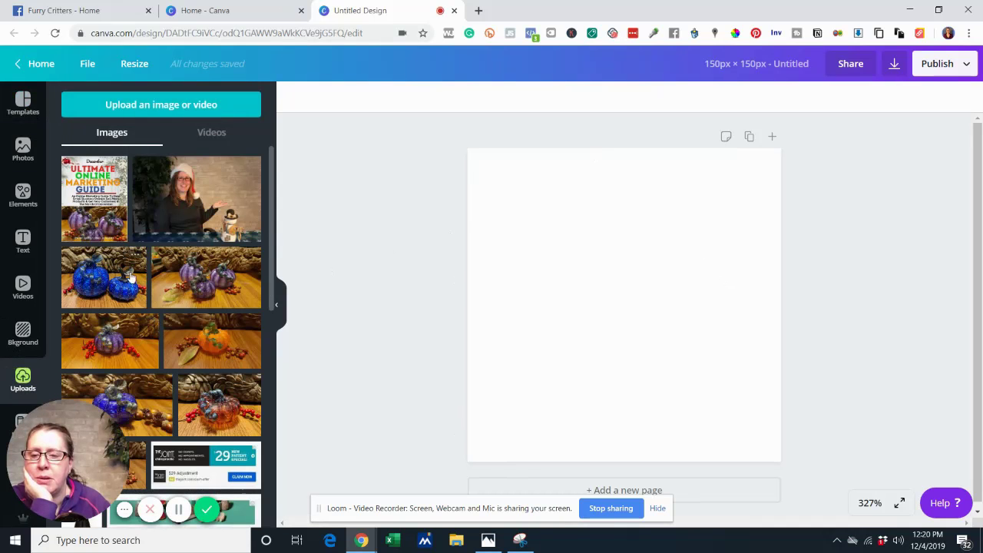
scroll(122, 276, down, 10)
scroll(122, 277, down, 10)
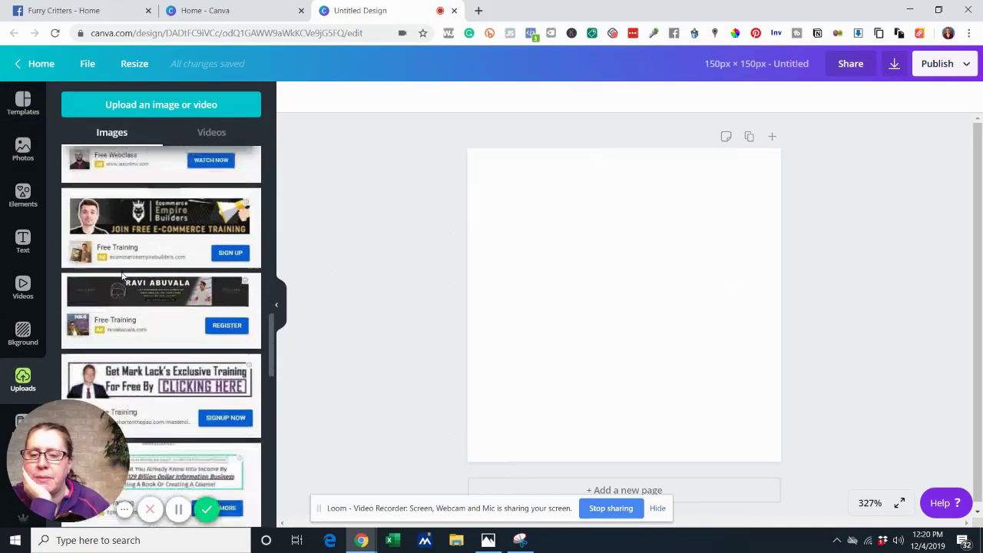
scroll(121, 275, down, 10)
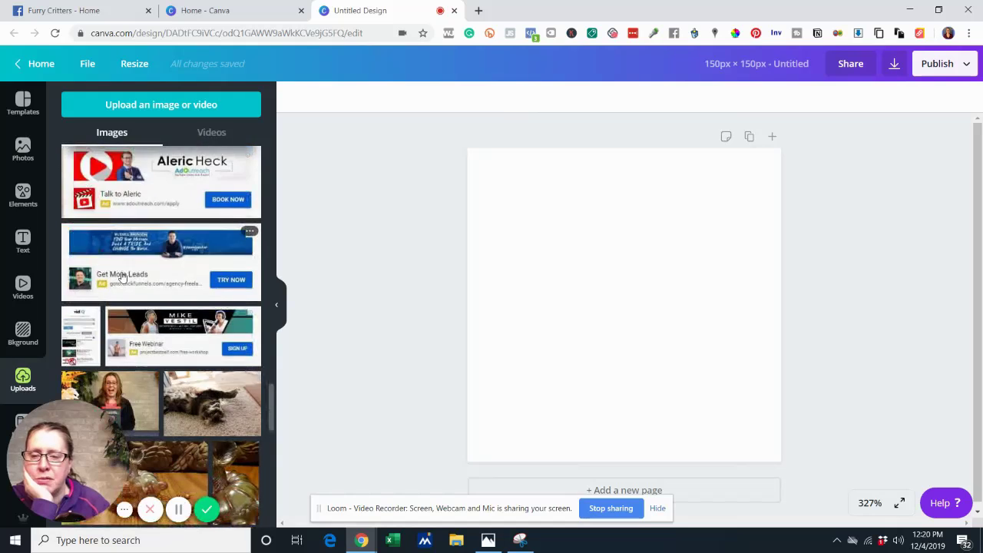
scroll(121, 275, up, 3)
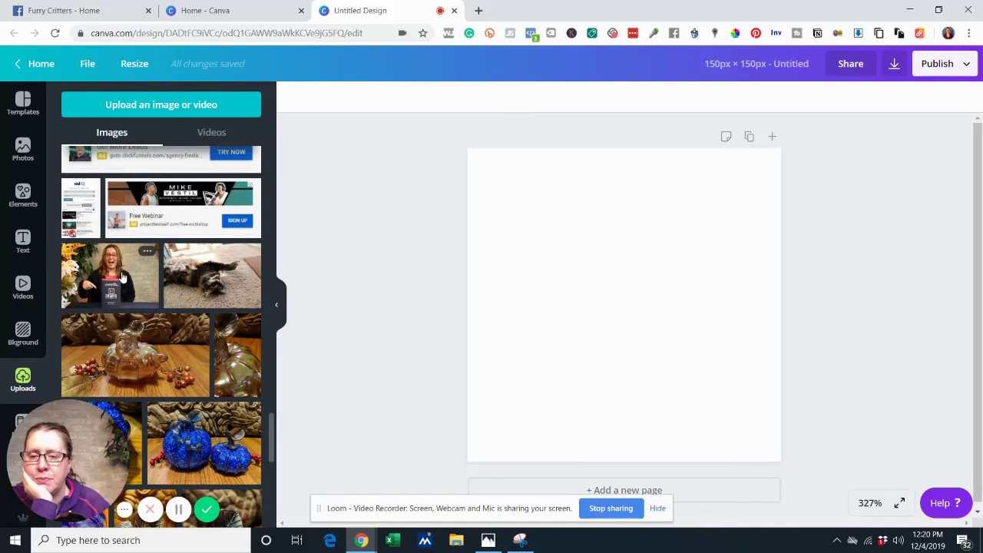
drag(231, 288, 587, 403)
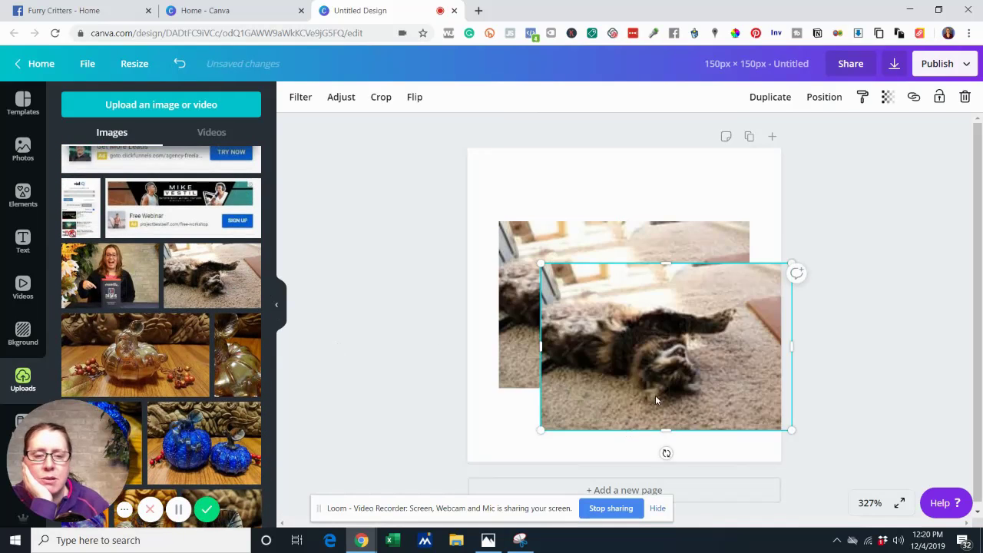
key(Delete)
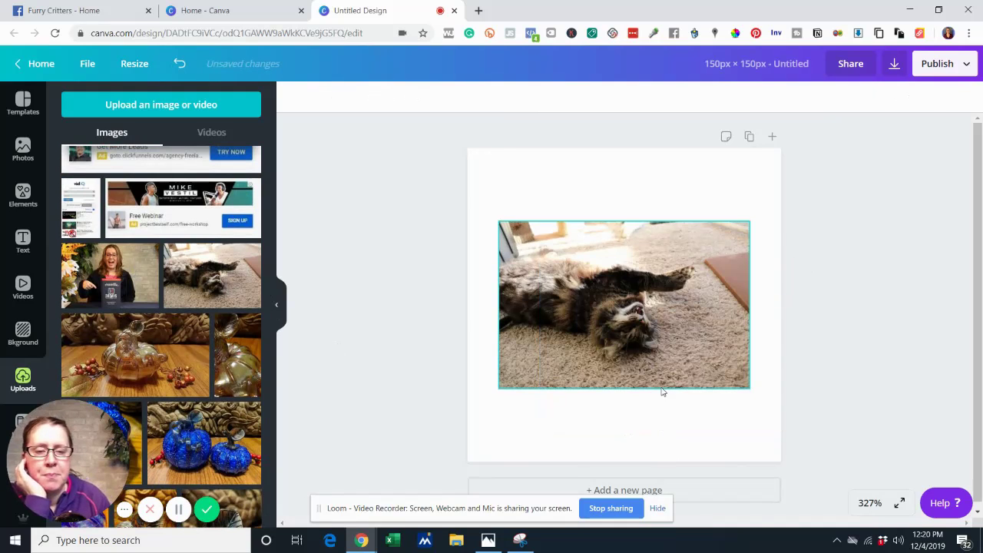
Enlarge the cat photo and reposition it so it fills the whole canvas with the cat's face in view.
click(619, 294)
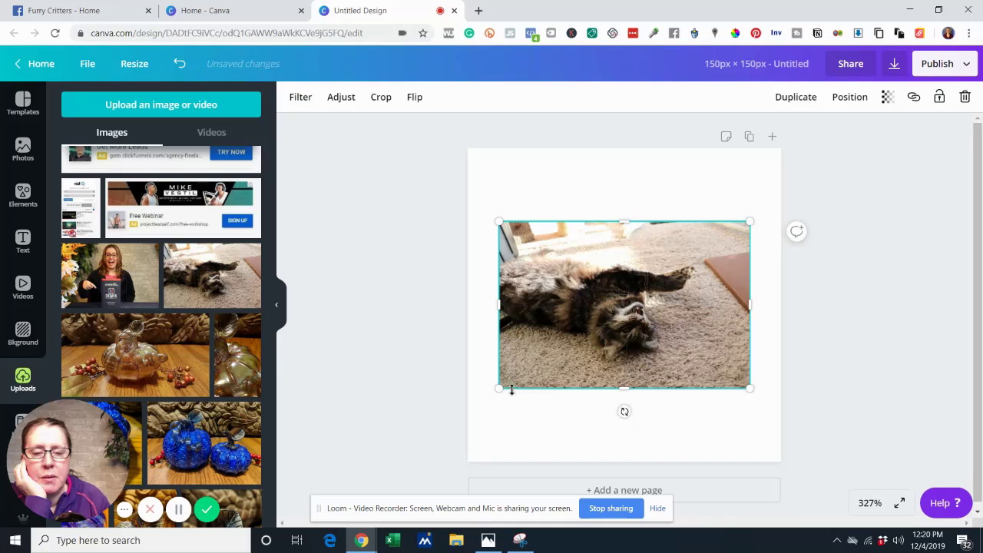
drag(499, 382, 282, 507)
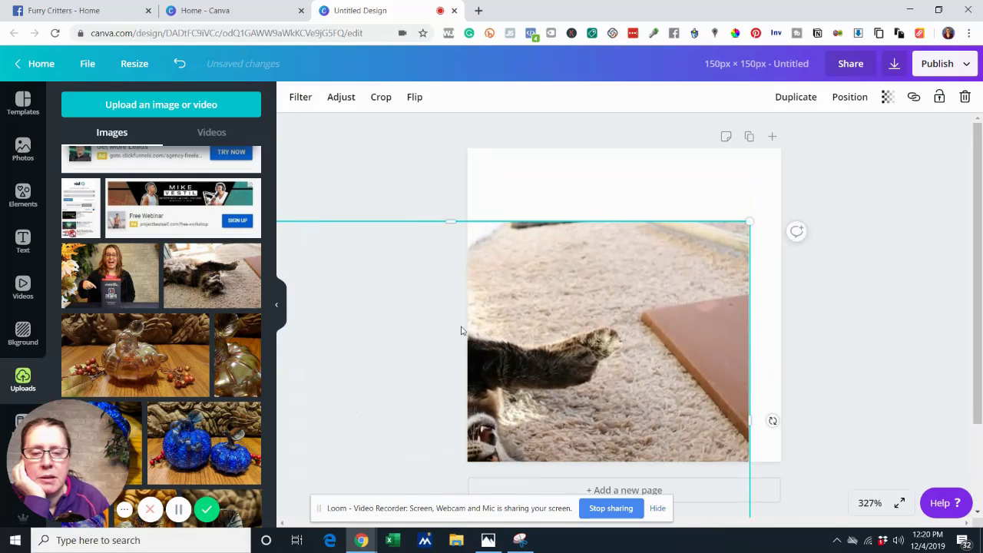
drag(557, 247, 737, 159)
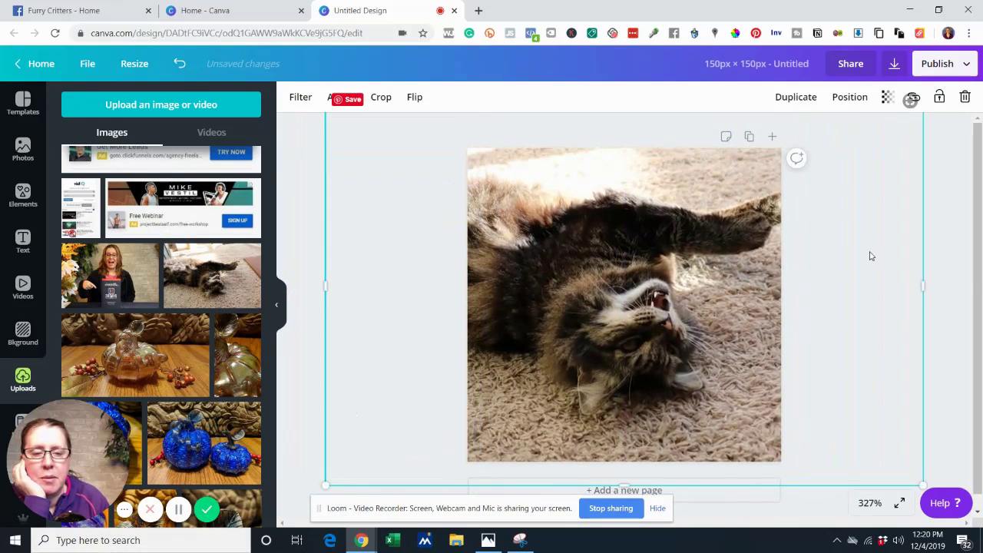
click(941, 319)
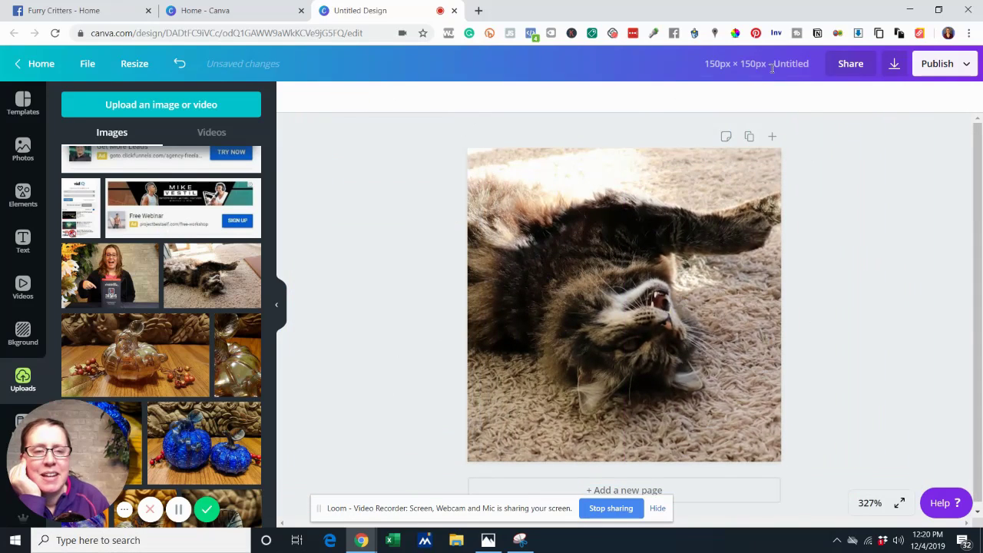
Rename the design as "FB furry critters 150 x150".
text(F)
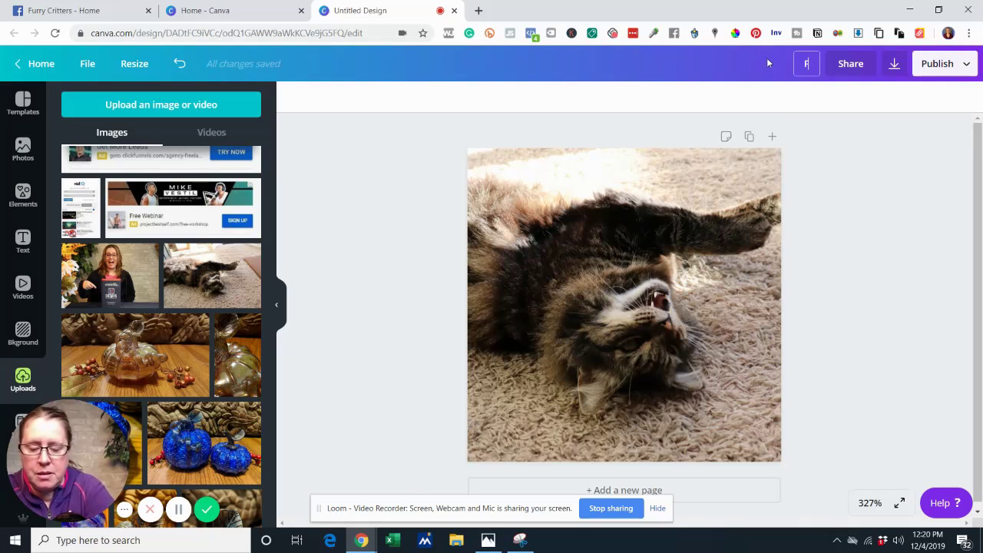
text(B furr)
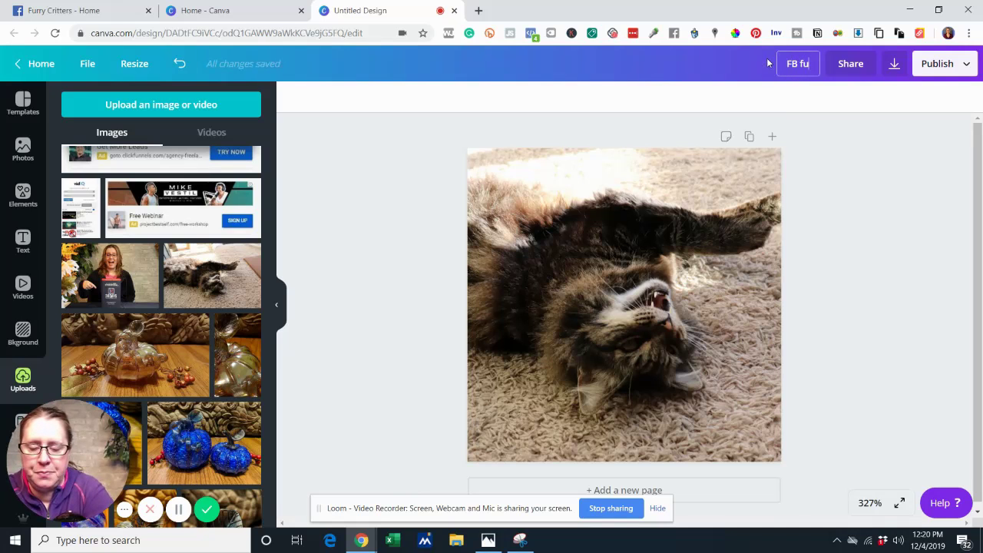
key(BackSpace)
key(BackSpace)
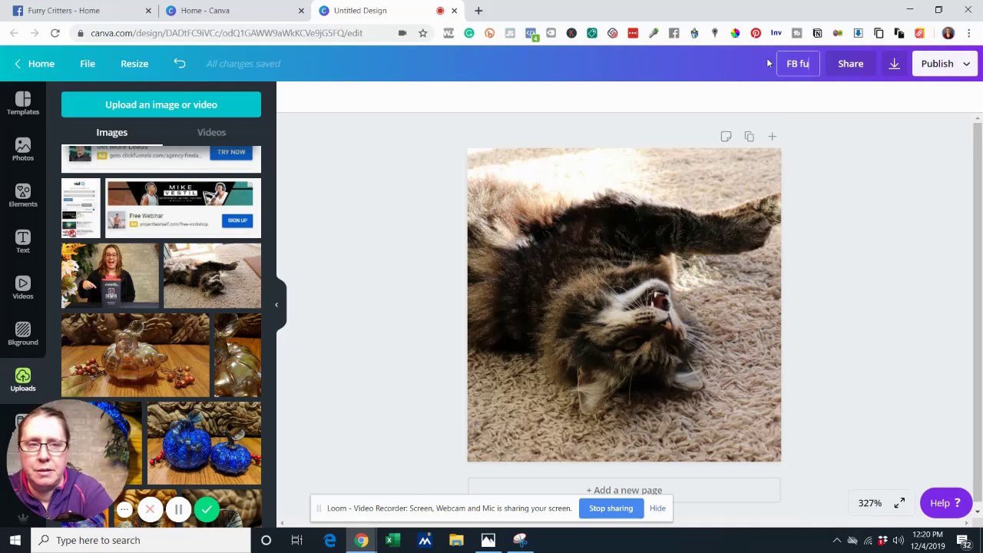
text(rry critter)
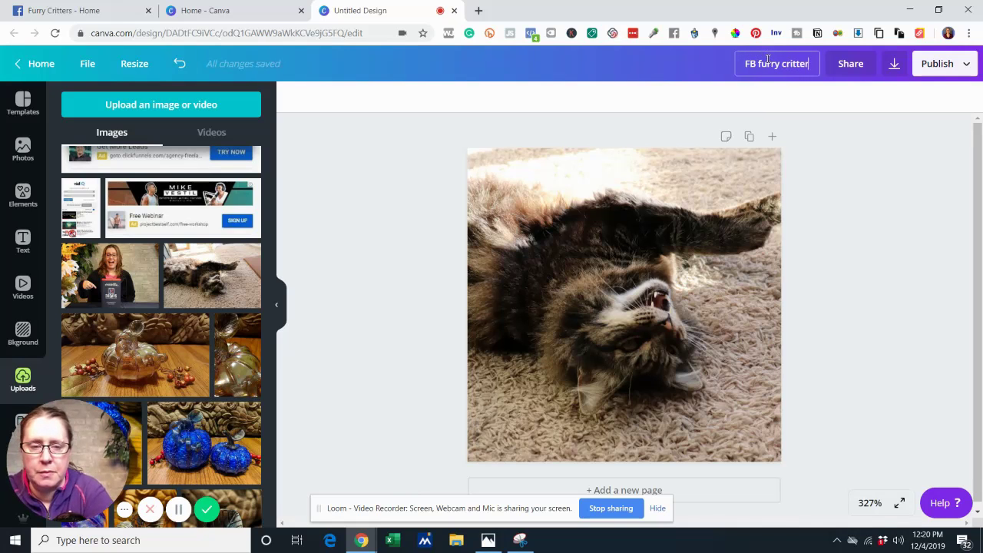
text(s 150 x150)
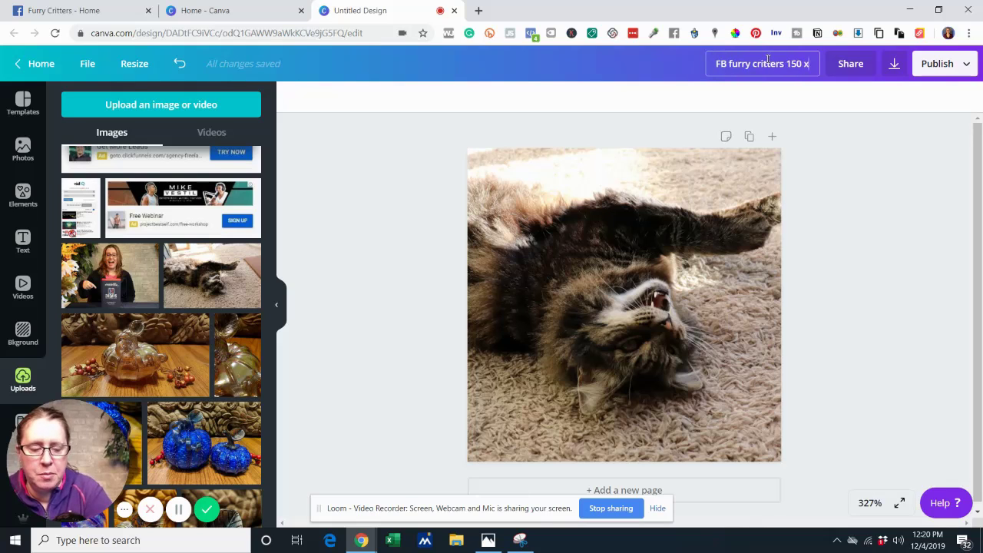
click(914, 180)
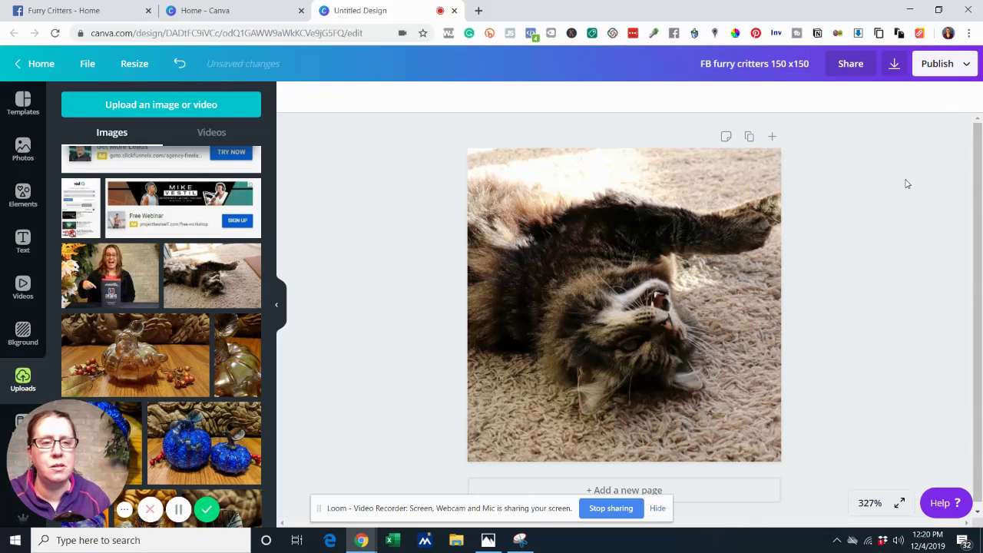
Download the finished profile picture design as a PNG file.
click(894, 65)
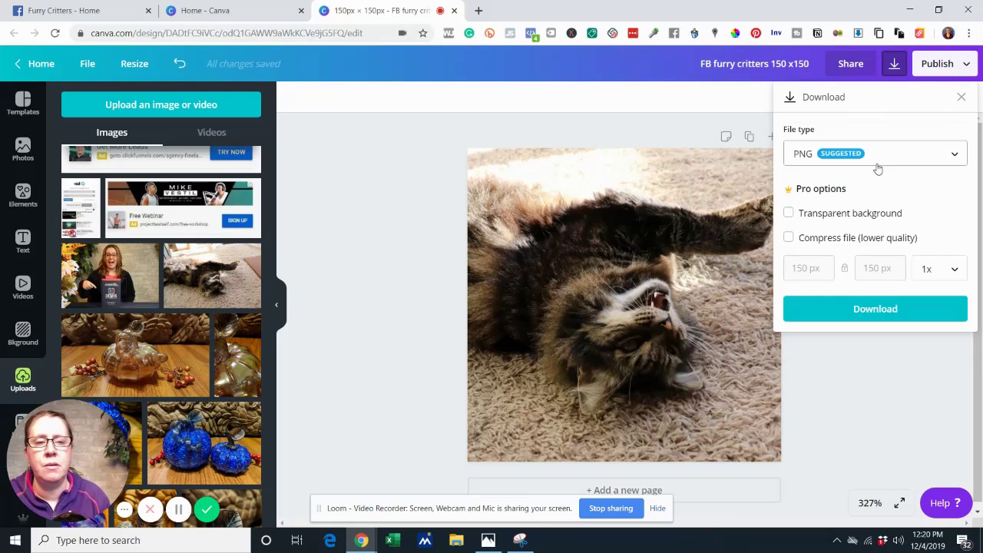
click(875, 159)
click(875, 159)
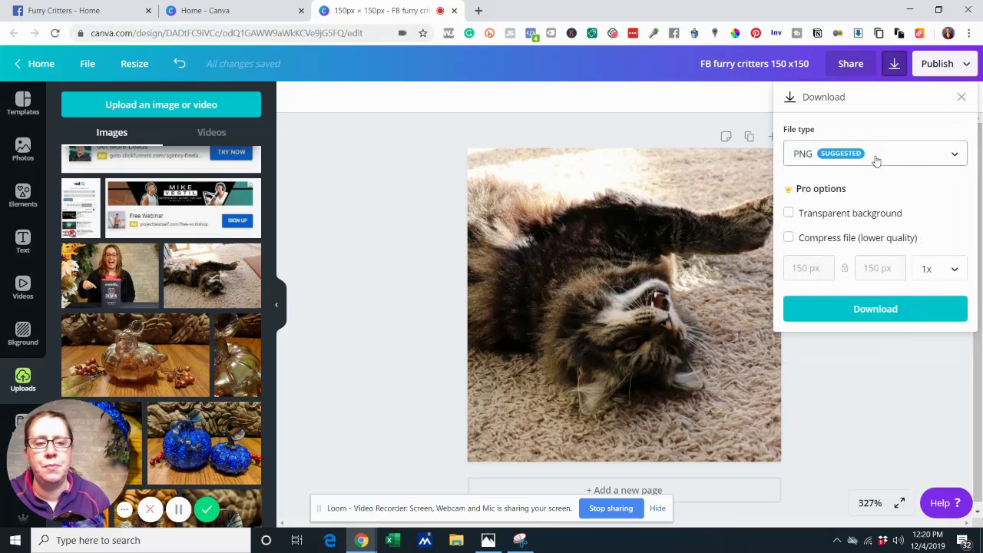
click(914, 309)
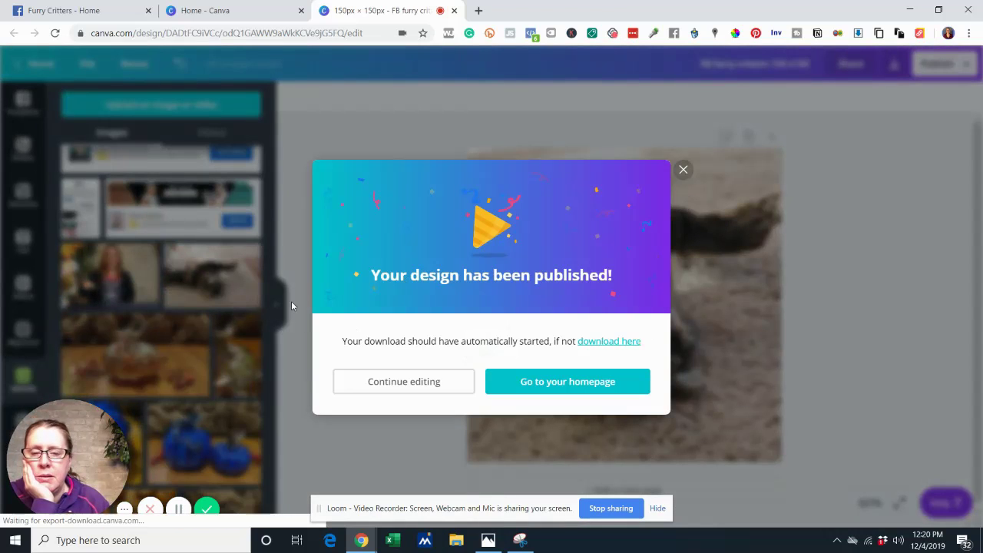
Switch to the Furry Critters Facebook page and upload "FB furry critters 150 x150" from Downloads as its profile picture.
click(83, 11)
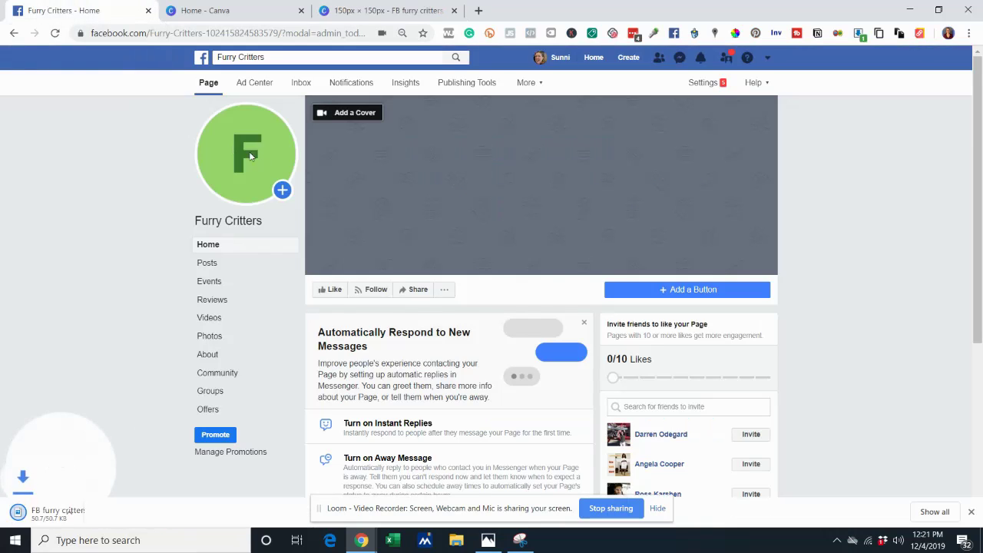
click(246, 182)
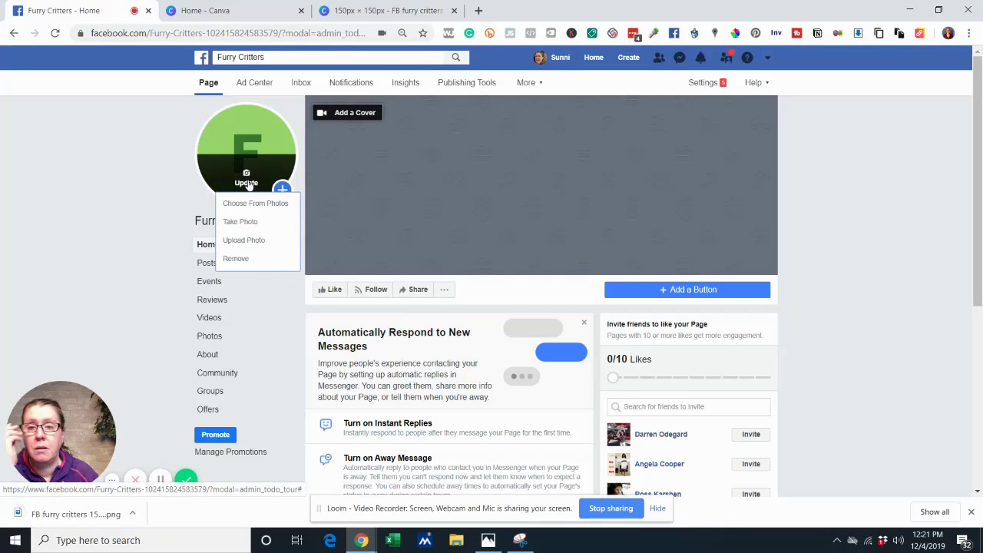
click(245, 240)
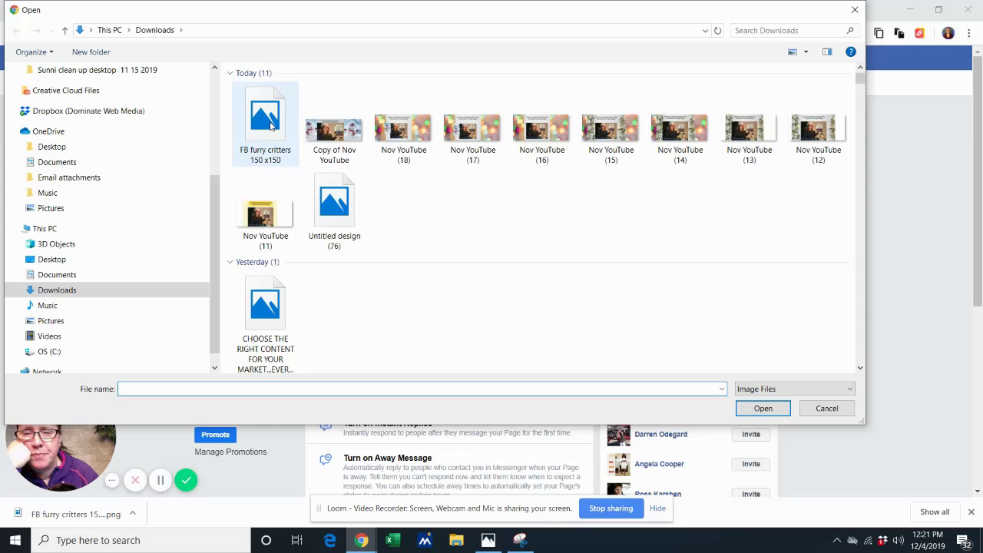
double_click(269, 126)
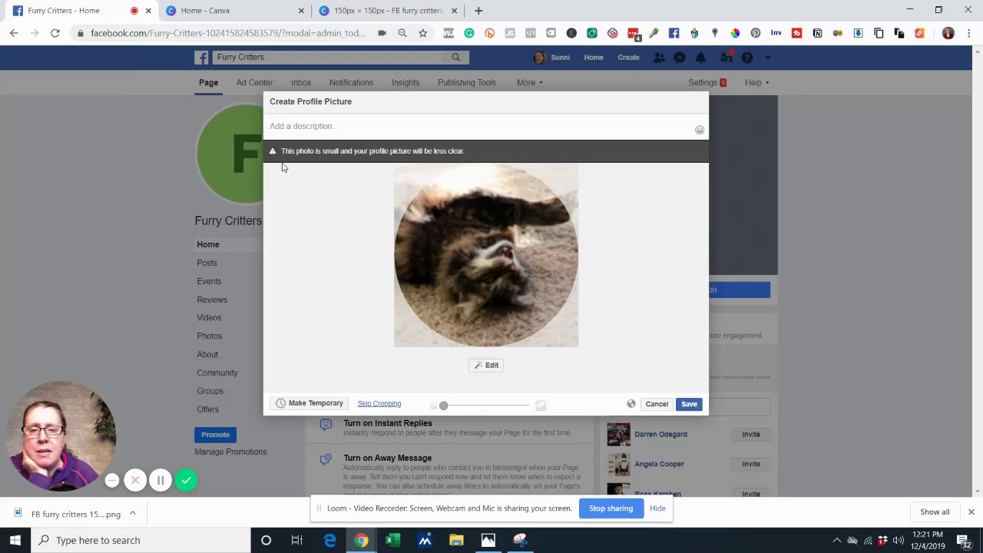
click(690, 405)
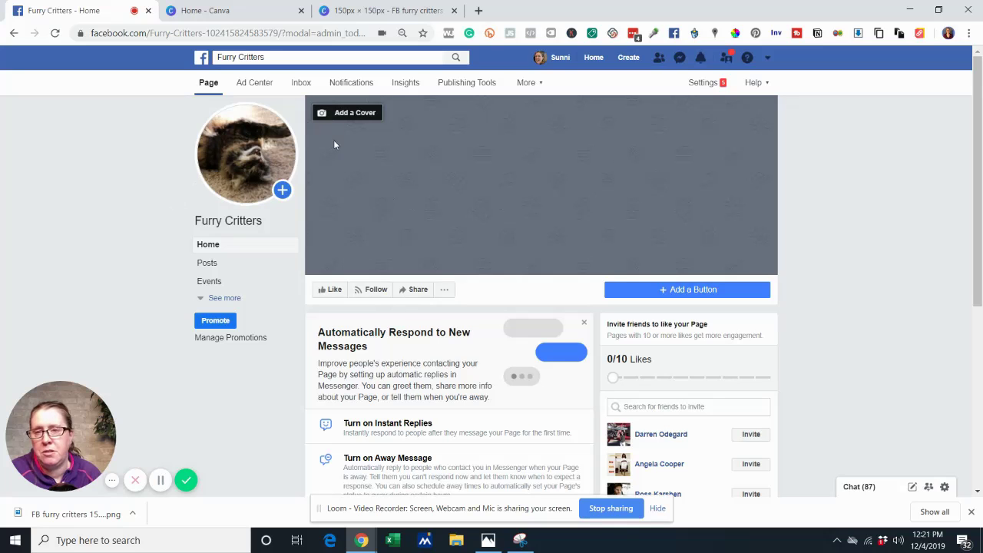
Return to the Canva home page and create a blank Facebook Cover design.
click(219, 11)
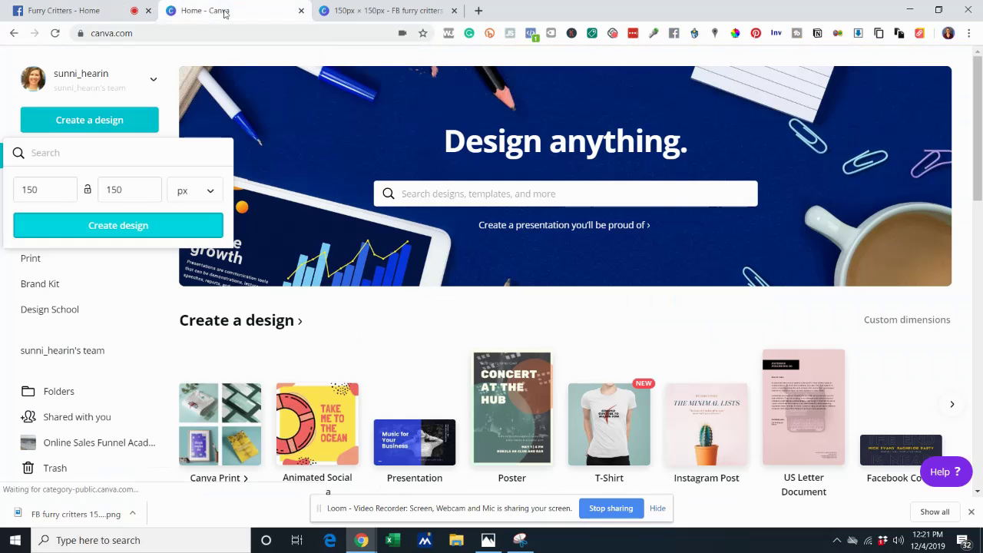
click(249, 57)
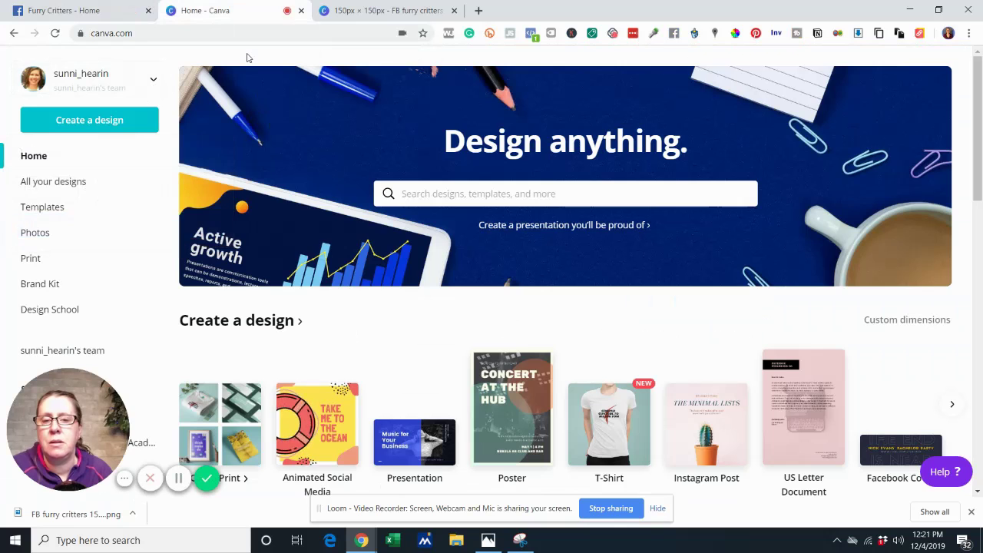
scroll(292, 227, down, 2)
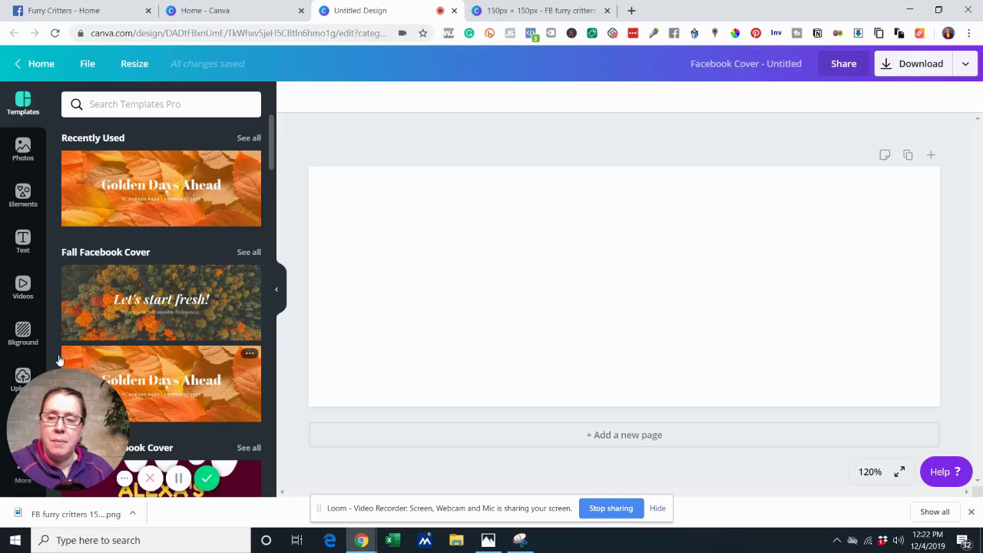
Apply the recently used pink, purple and teal polygon background to the Facebook cover.
click(22, 335)
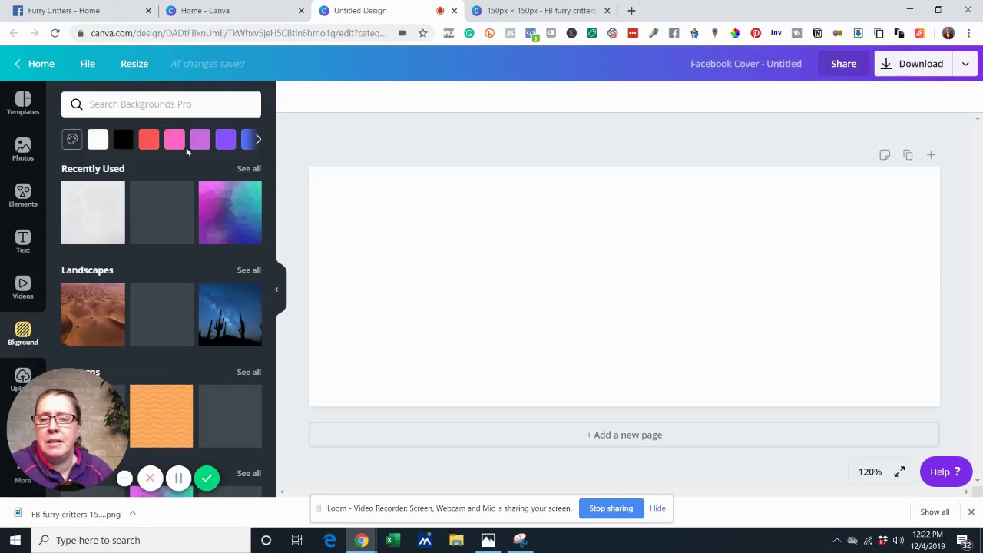
click(232, 240)
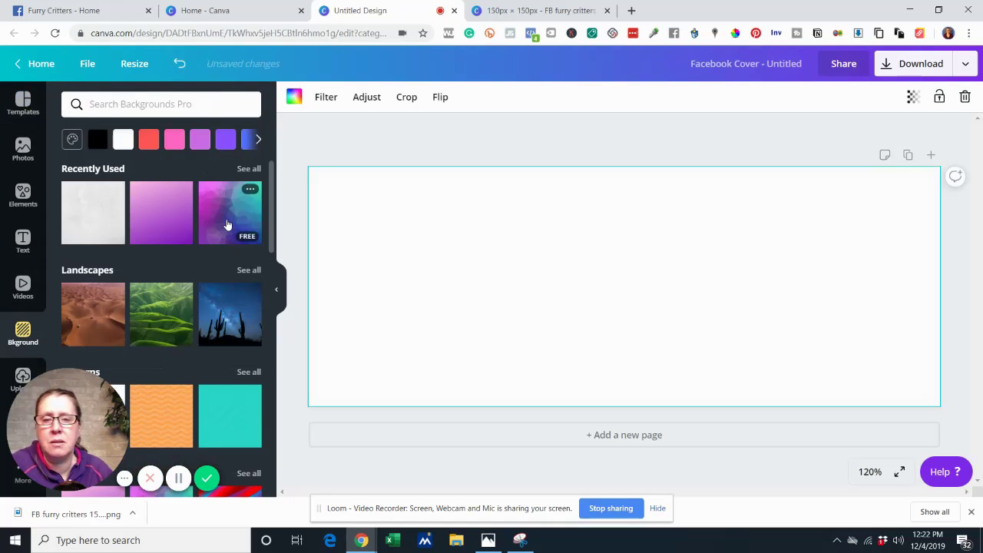
click(413, 463)
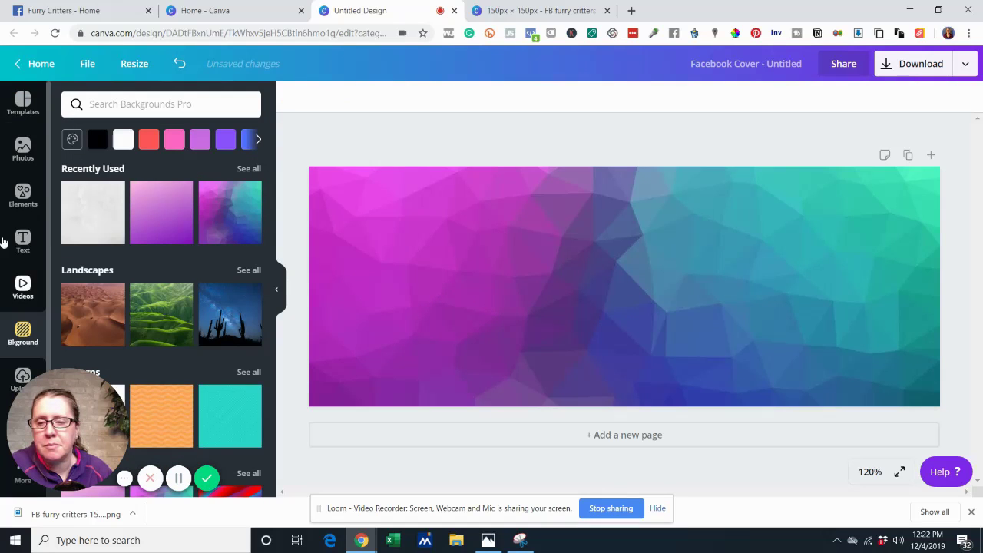
Search the photo library for "cuddly images" and limit the results to free photos.
click(23, 150)
click(141, 103)
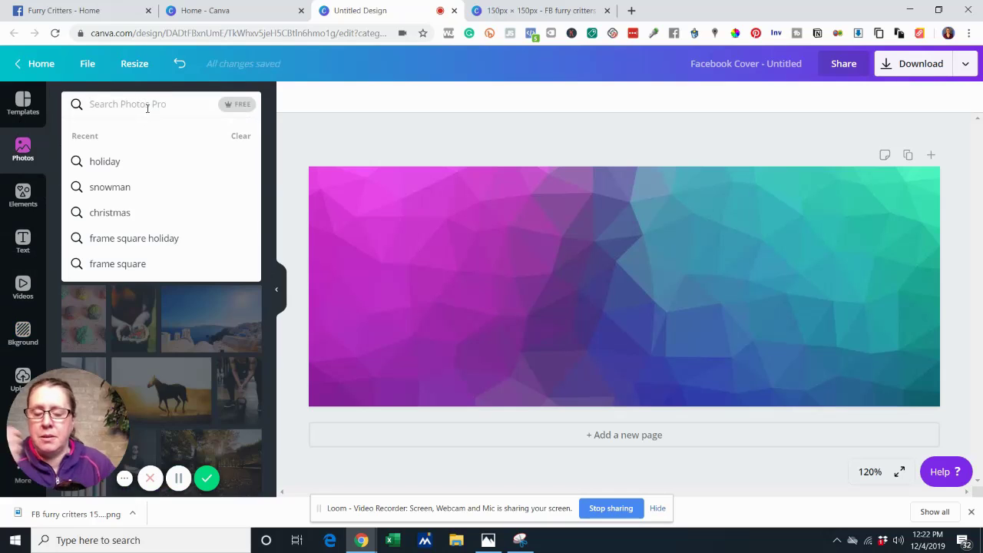
text(cuddly)
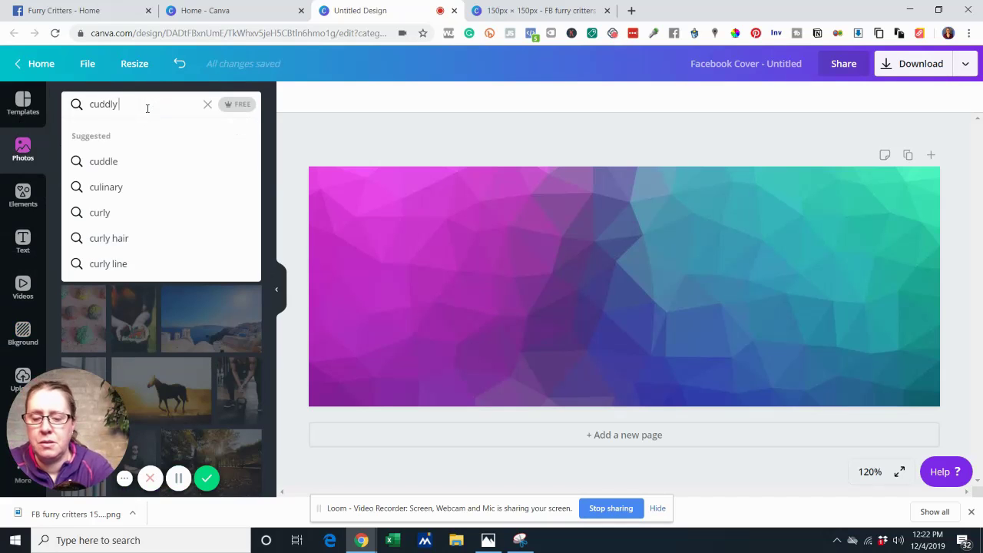
text( images)
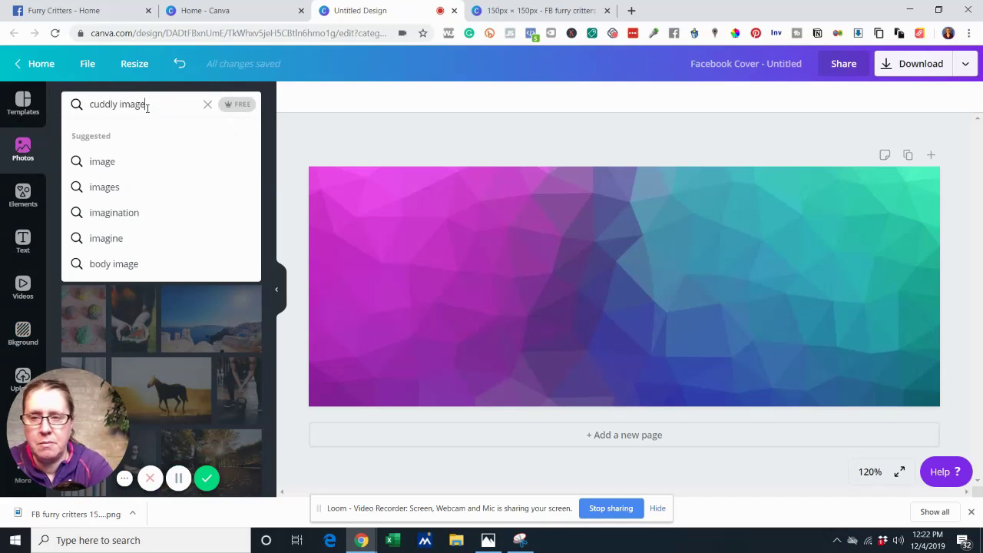
key(Return)
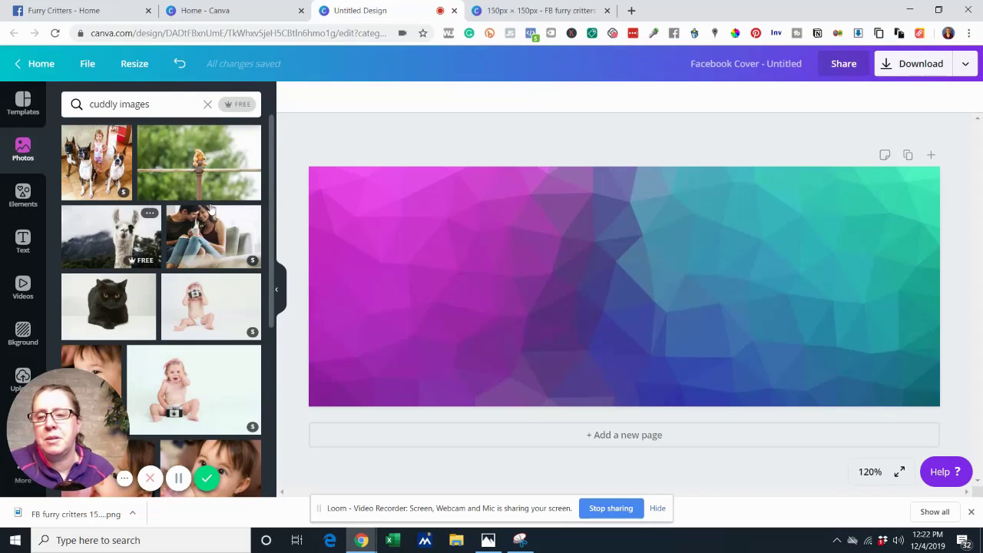
click(238, 108)
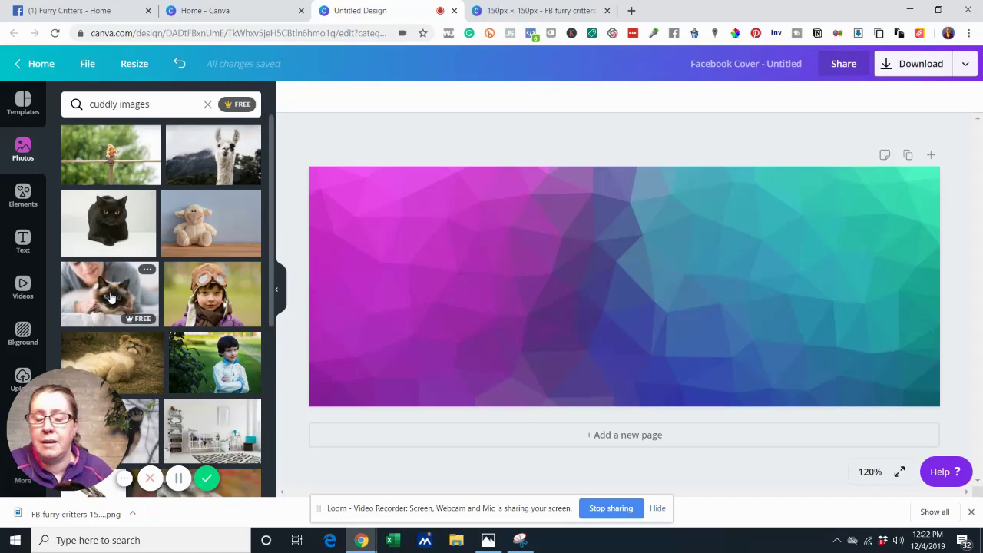
Place the lion cub photo on the cover, shrink it to about 259 × 156 px and move it to the upper-left corner.
drag(112, 361, 500, 278)
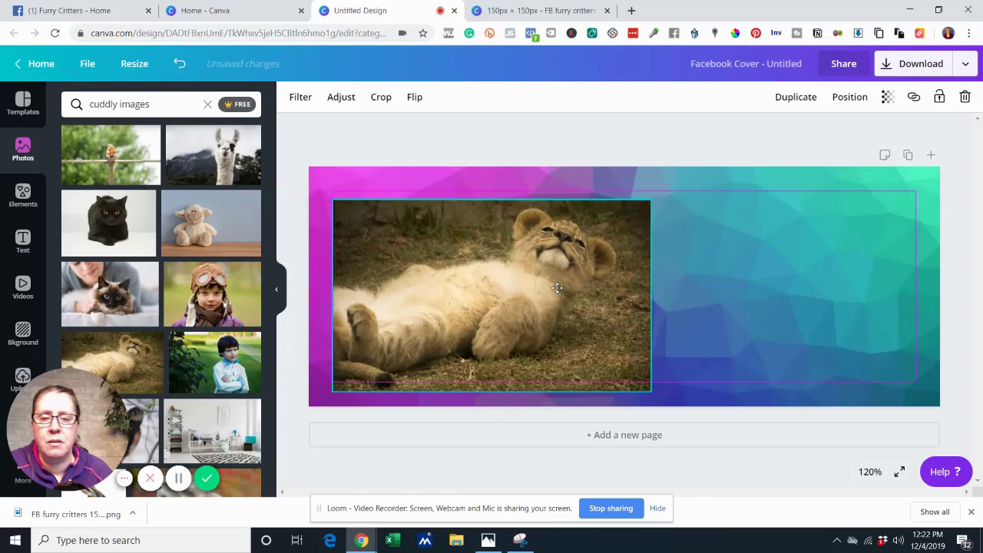
drag(652, 391, 507, 330)
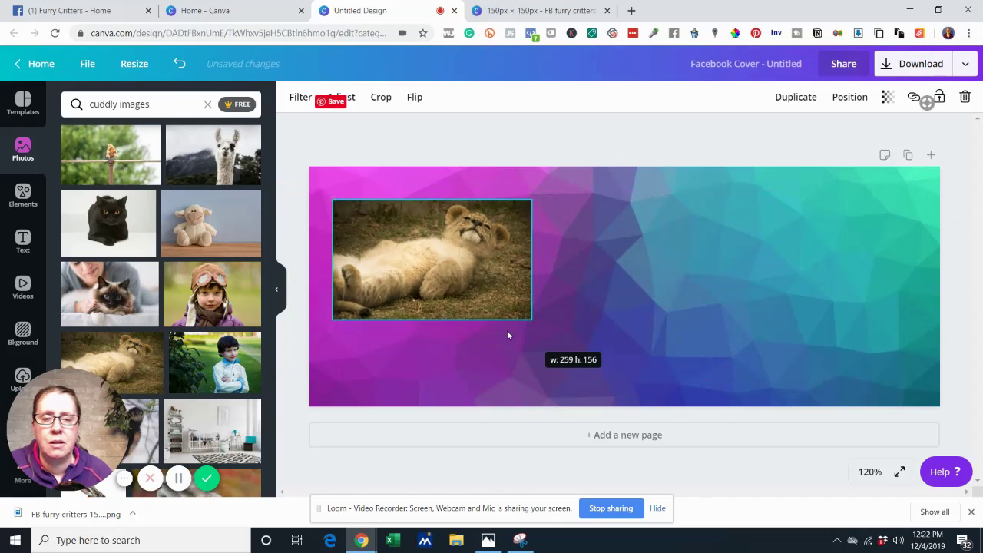
drag(468, 280, 455, 252)
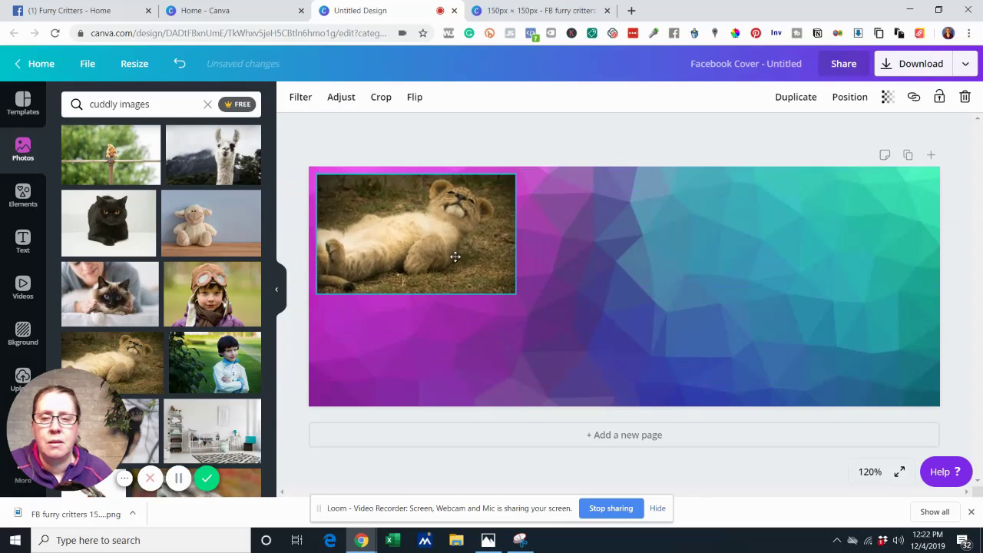
click(369, 138)
Add the photo of the fluffy grey rabbit and position it on the right half of the cover.
scroll(159, 190, down, 2)
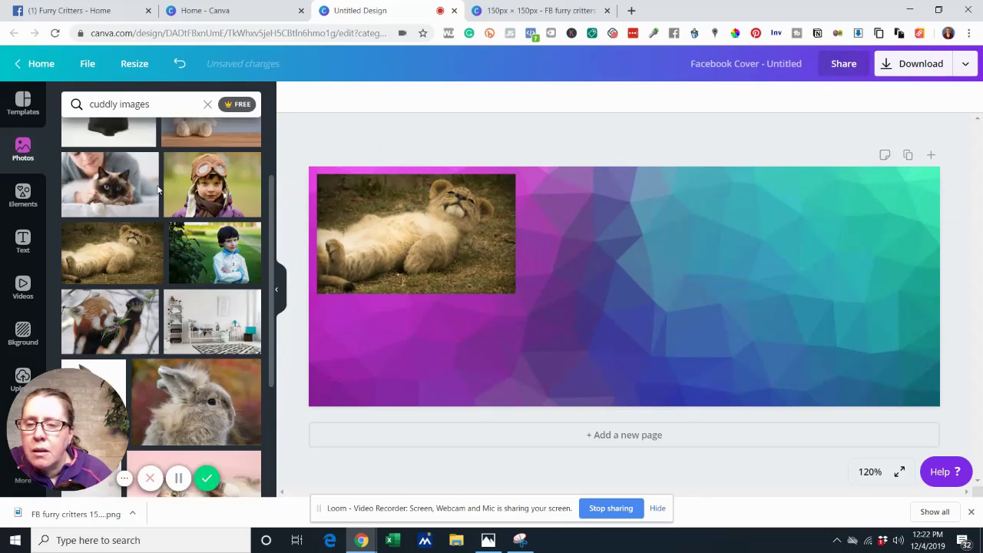
scroll(159, 190, down, 3)
click(194, 263)
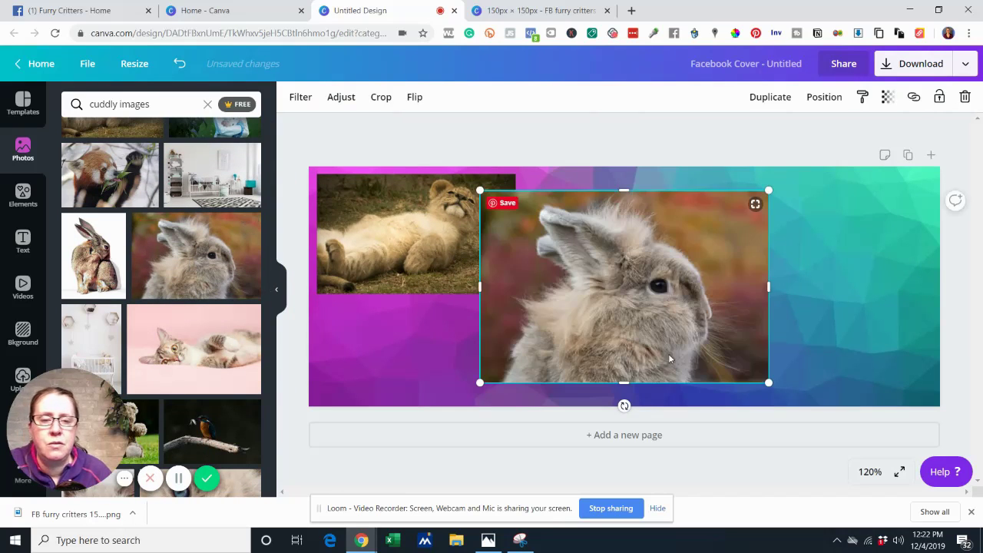
drag(644, 306, 722, 290)
Flip the rabbit photo horizontally, then enlarge and reposition it to span nearly the full height of the cover's right half.
click(415, 97)
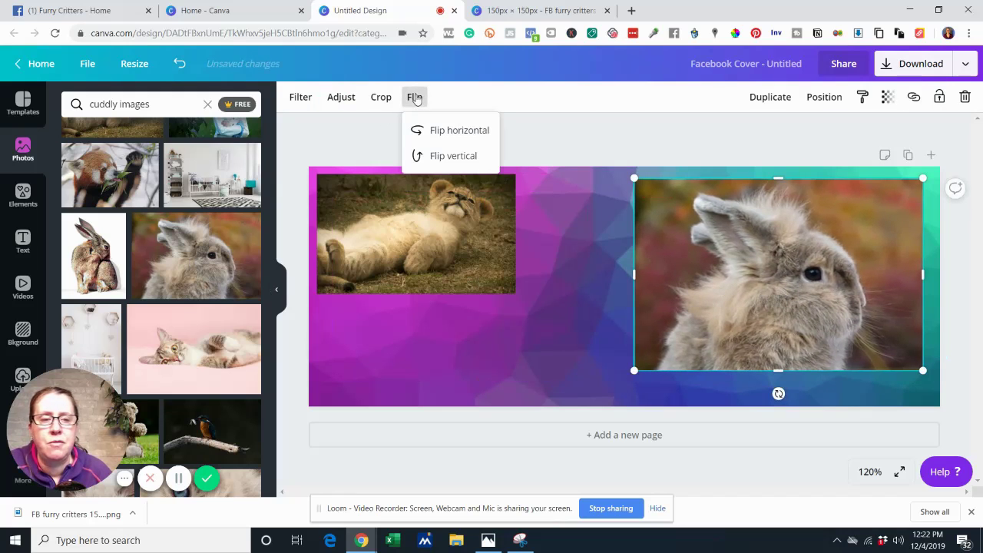
click(427, 131)
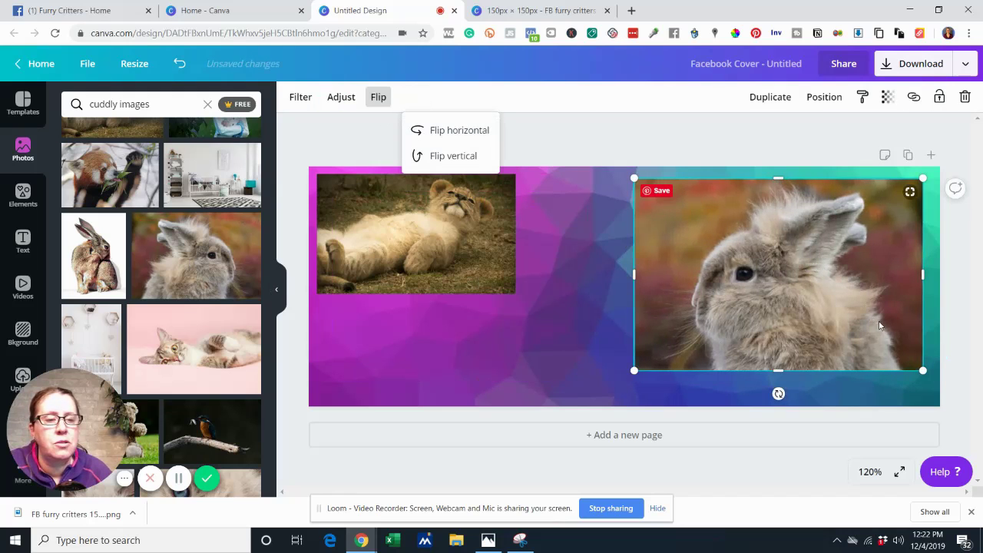
drag(923, 365, 959, 395)
drag(849, 329, 837, 329)
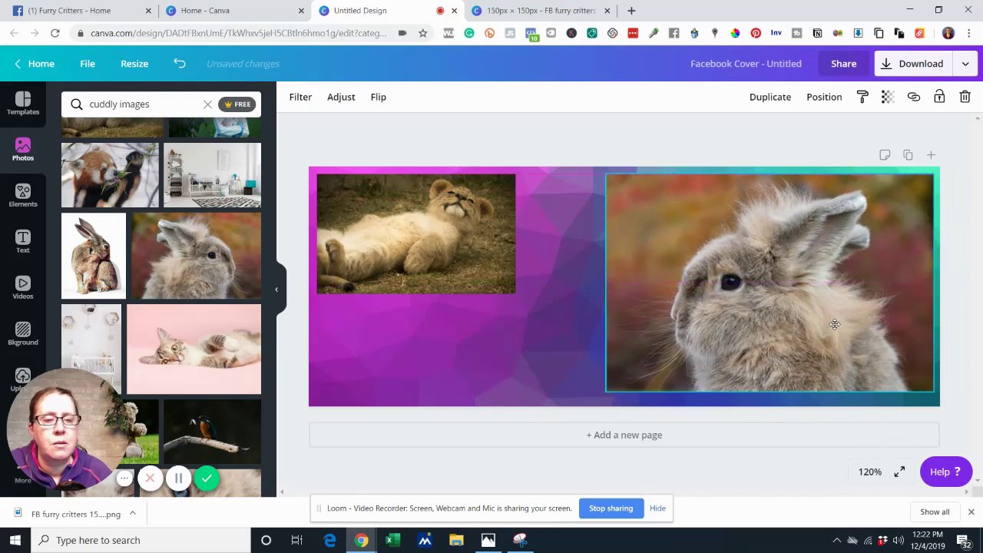
click(468, 345)
Add the photo of the blue-eyed kitten on a dark background to the cover and flip it horizontally.
scroll(163, 278, down, 5)
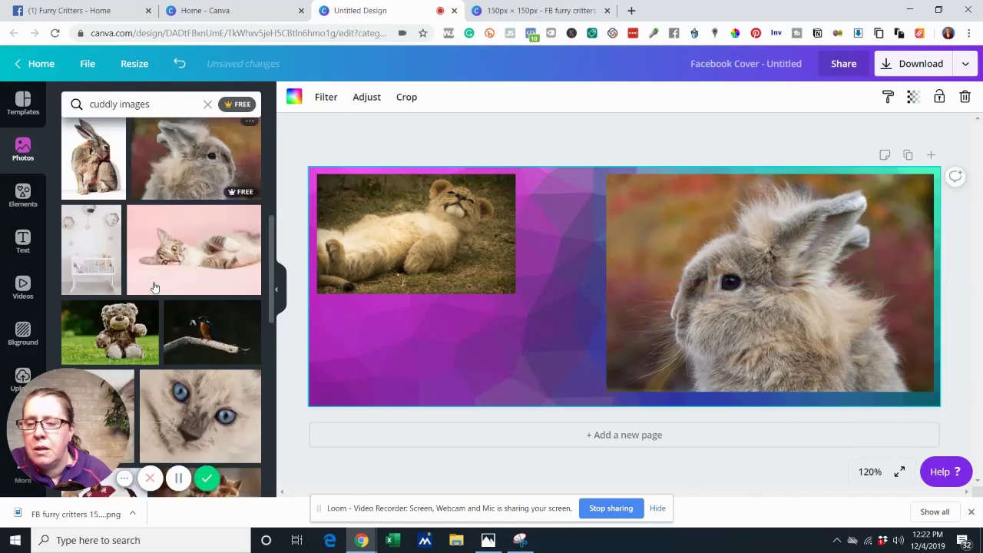
scroll(173, 292, down, 3)
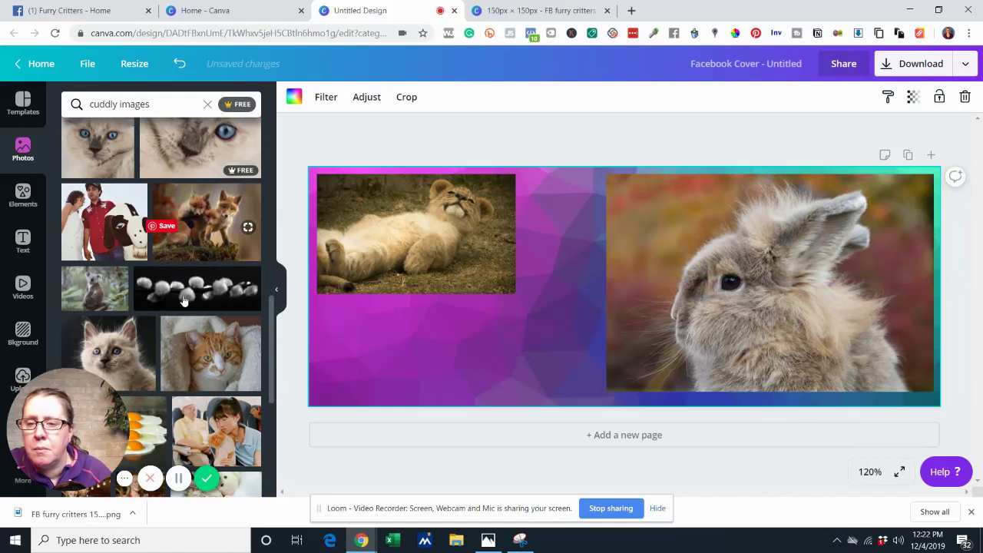
scroll(184, 301, down, 2)
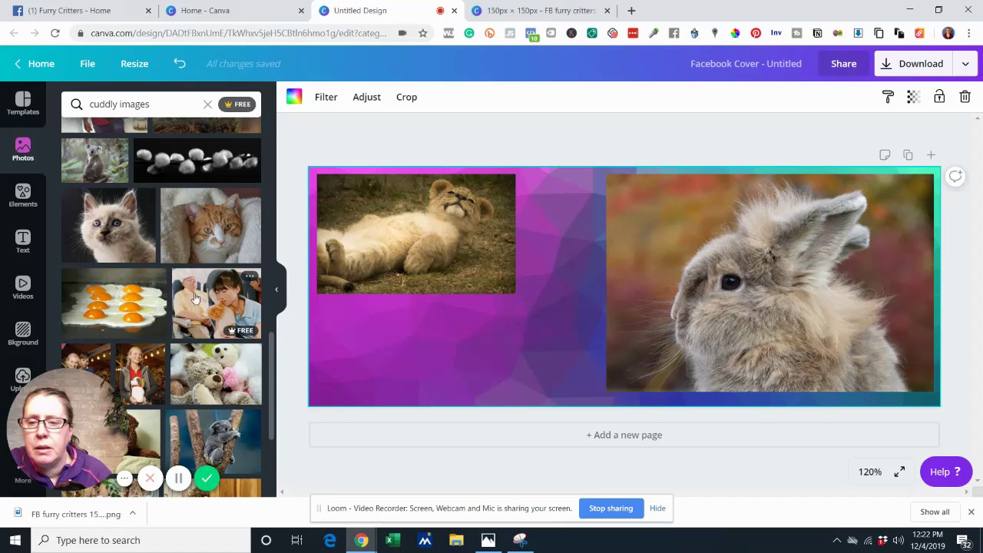
click(137, 230)
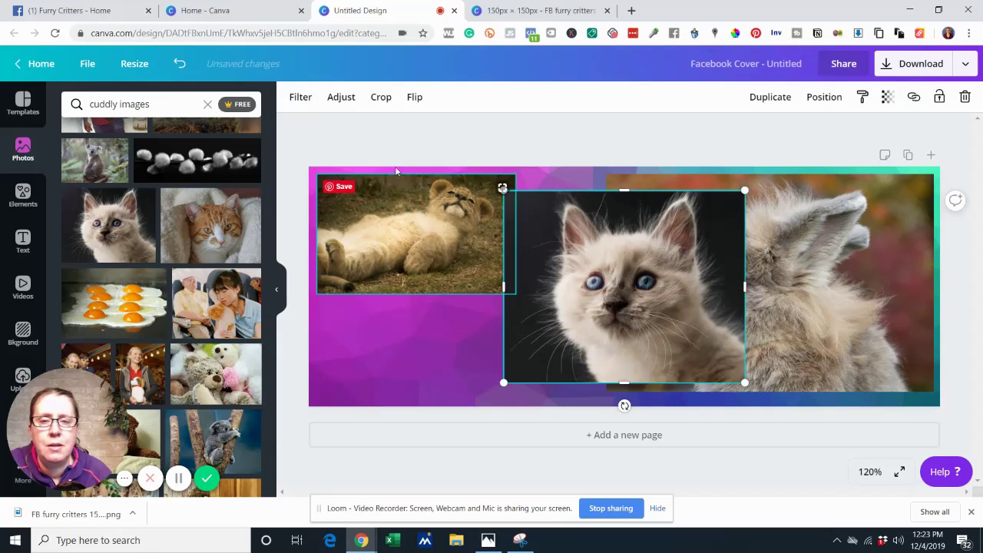
click(415, 99)
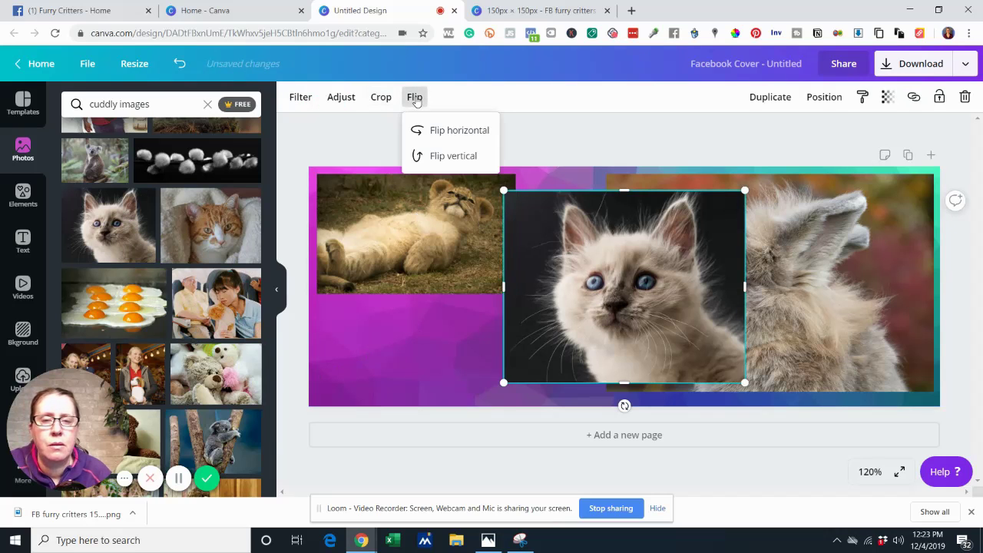
click(435, 130)
Shrink the kitten photo and place it low in the middle, overlapping the lion cub and rabbit photos.
drag(638, 266, 513, 289)
drag(621, 213, 576, 259)
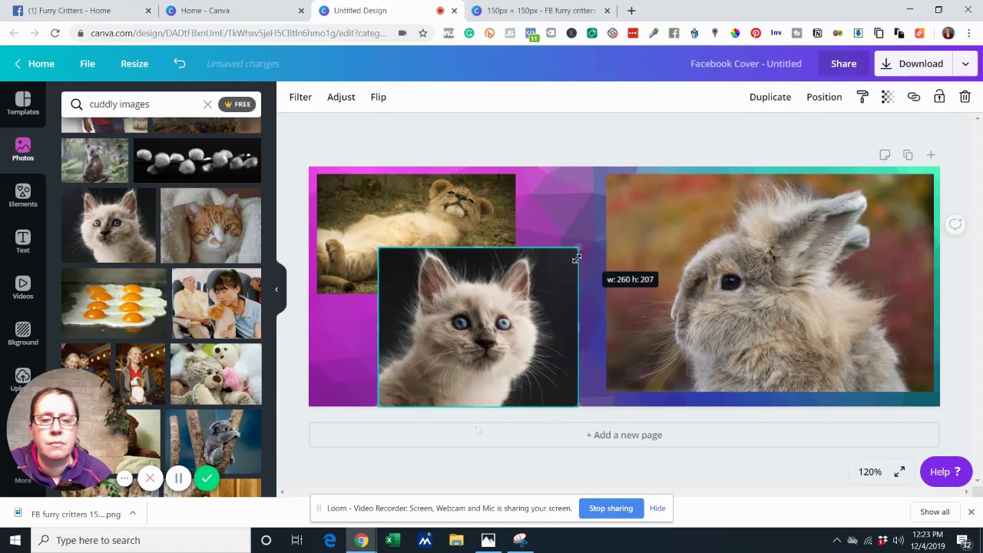
drag(525, 316, 608, 308)
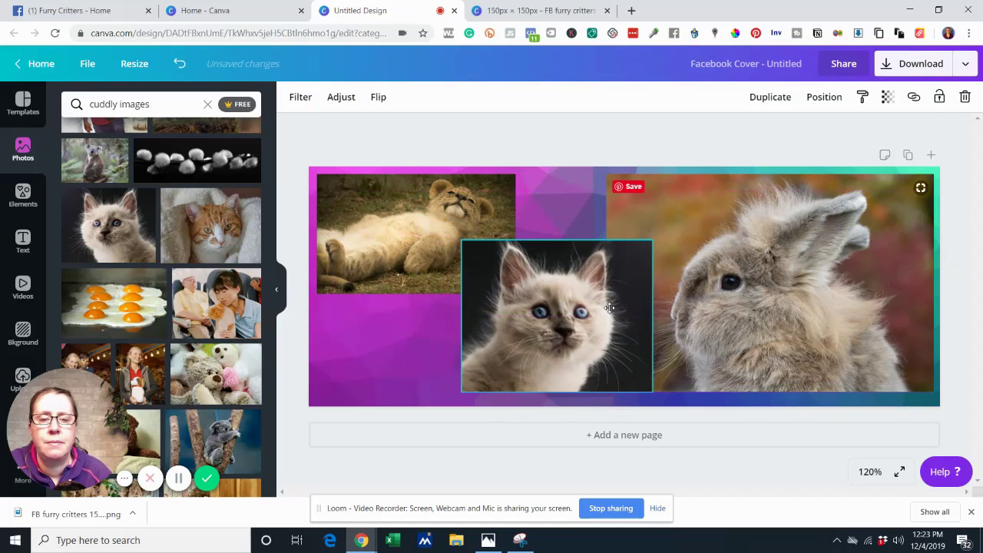
Add the photo of the sleeping puppy and move it to the cover's lower-left corner, partly beyond the edge.
scroll(227, 212, down, 4)
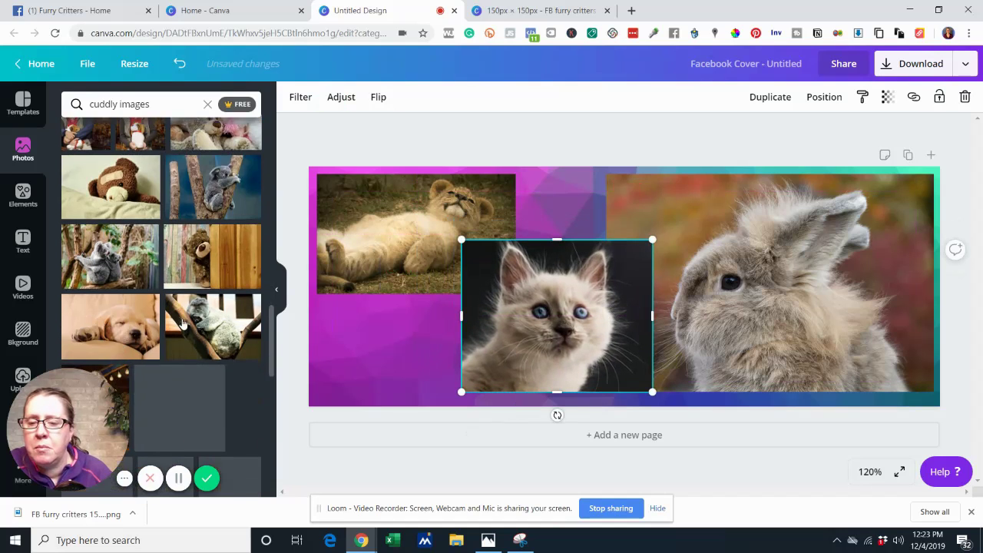
scroll(110, 258, down, 2)
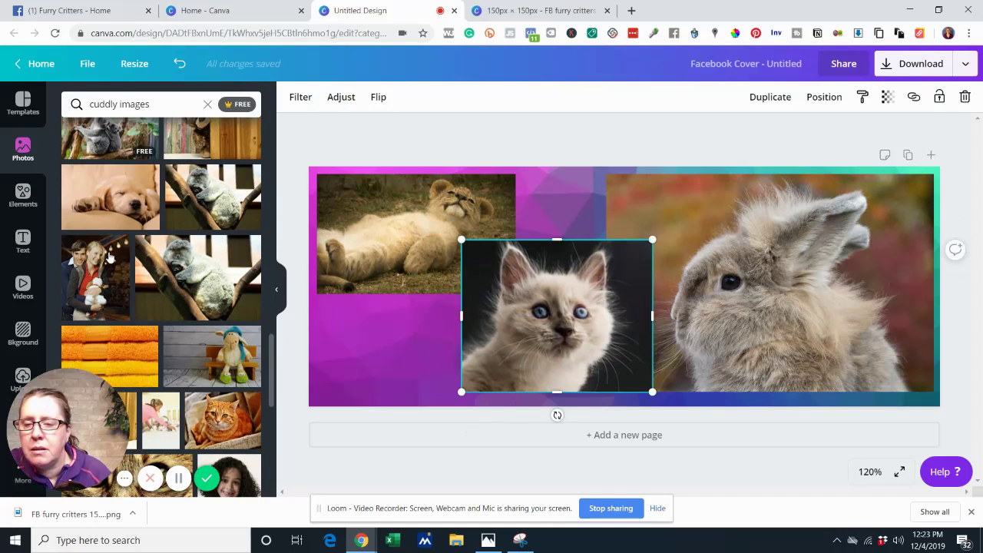
click(116, 192)
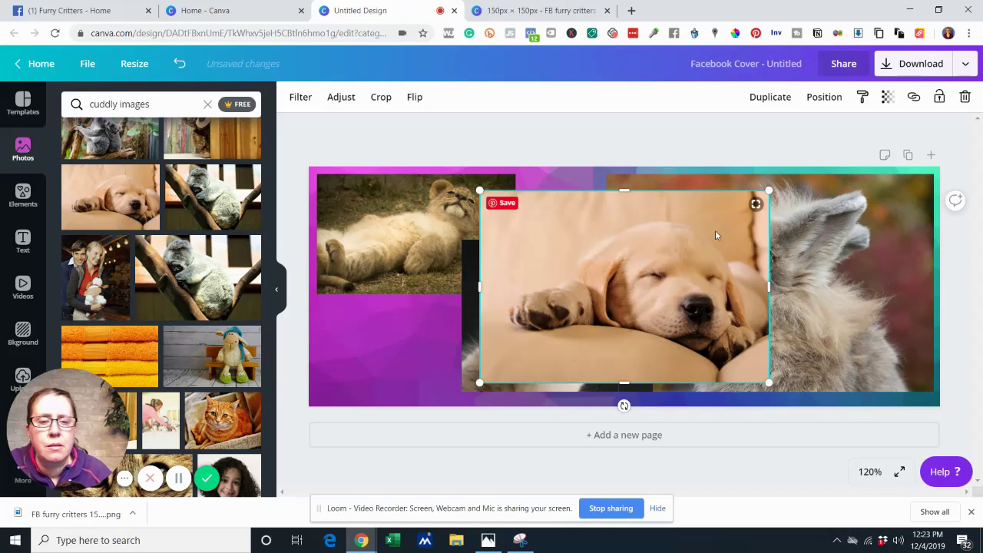
drag(715, 260, 407, 313)
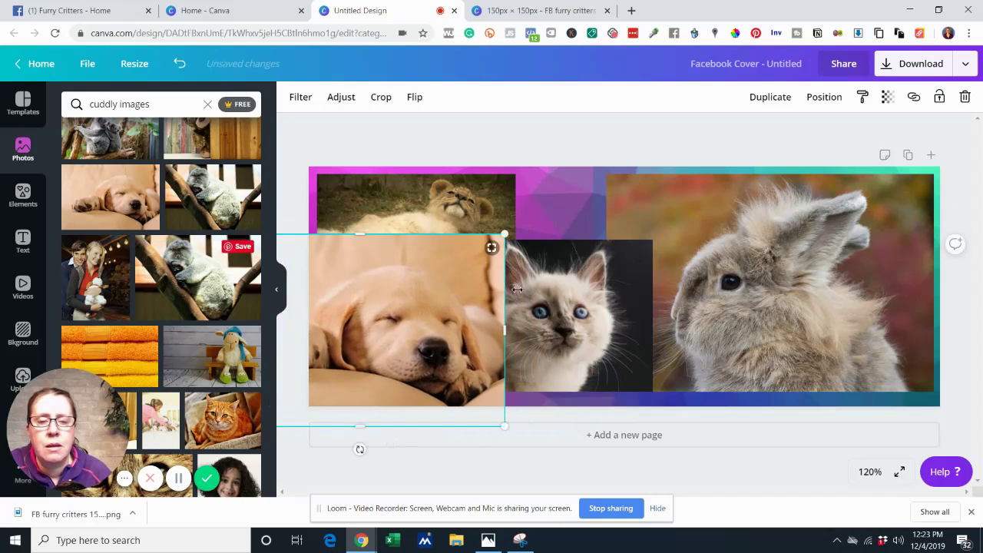
Send the puppy photo backward until it lies behind the kitten and lion cub photos.
click(824, 97)
click(799, 136)
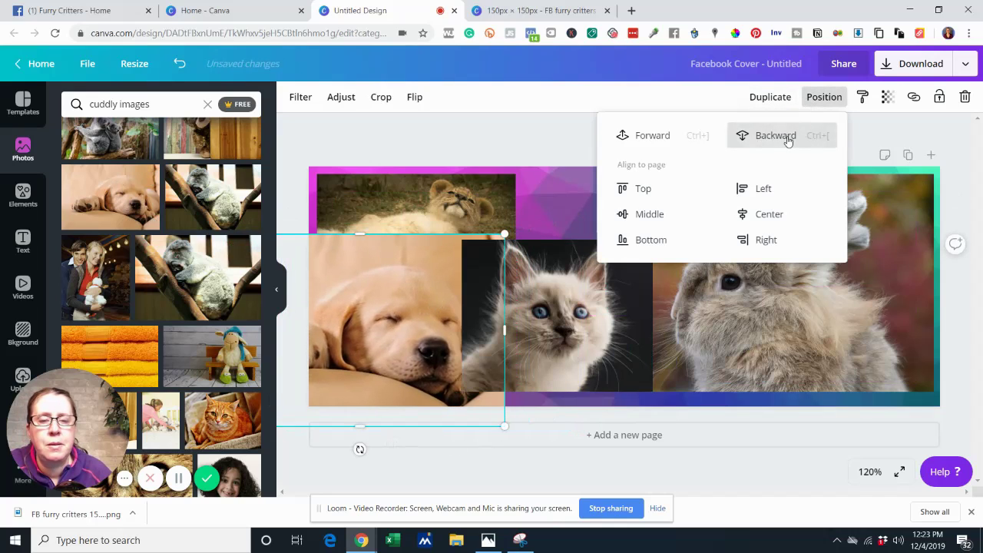
click(787, 137)
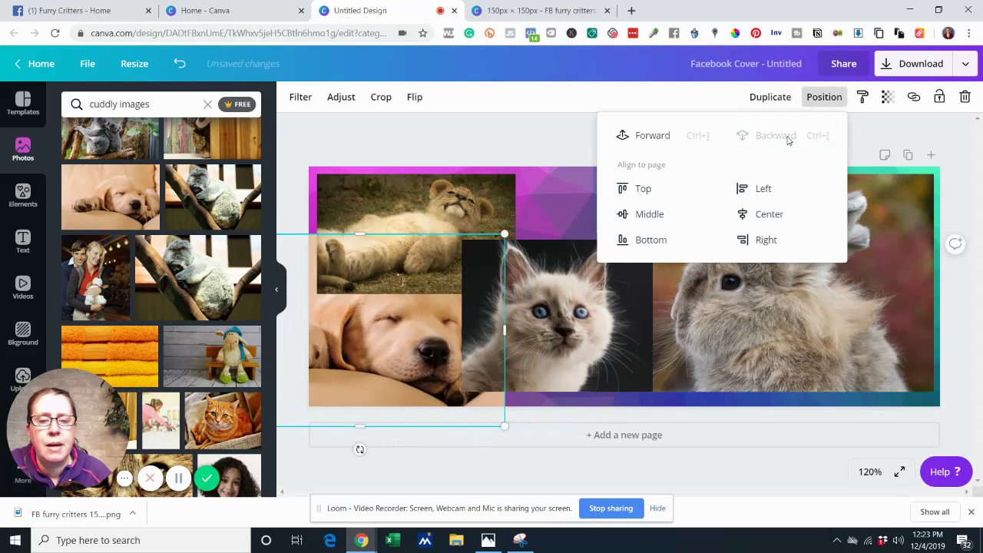
click(490, 119)
Nudge the kitten photo up and slightly to the right, and shift the puppy photo slightly down.
click(584, 247)
drag(587, 244, 592, 230)
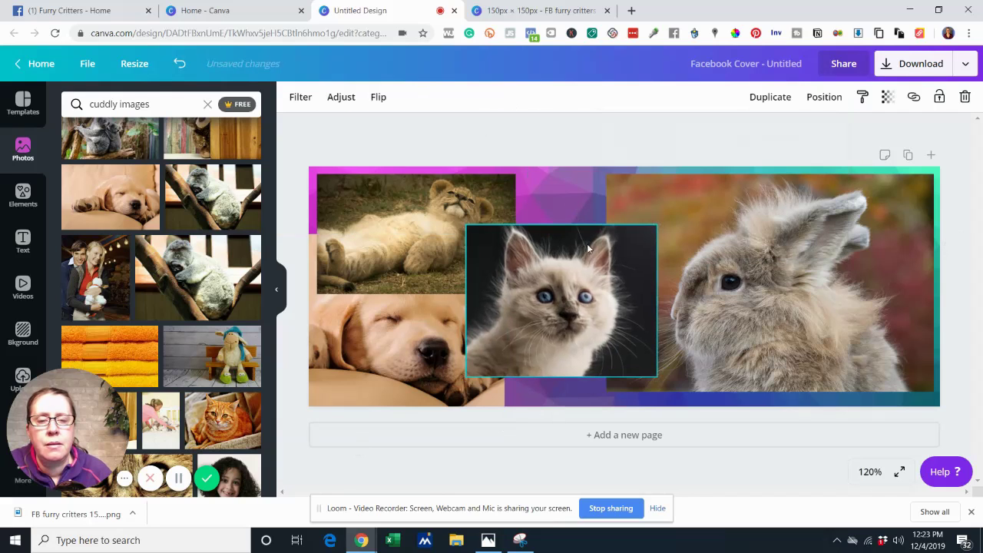
click(432, 334)
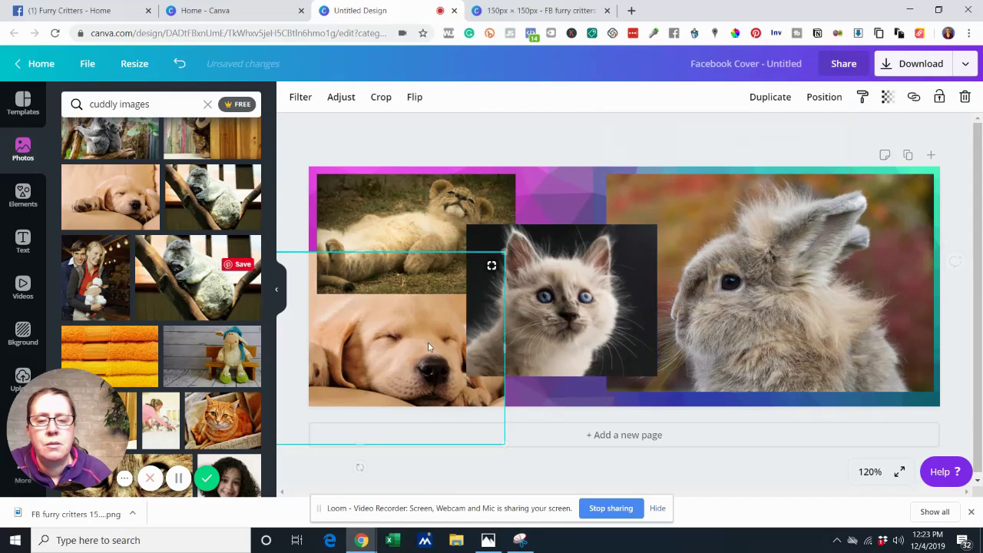
click(550, 194)
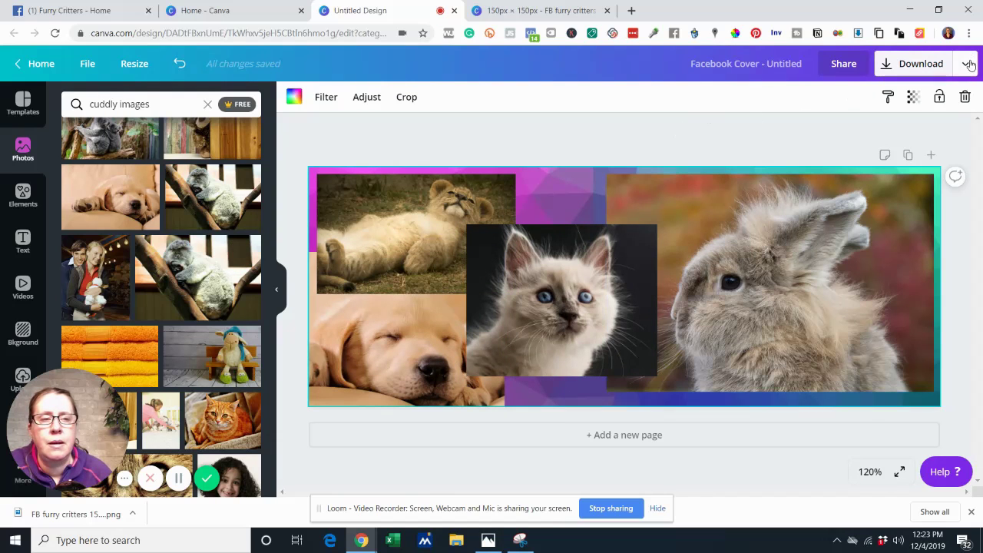
Rename the cover design as "Fuzzy critter FB page".
click(937, 73)
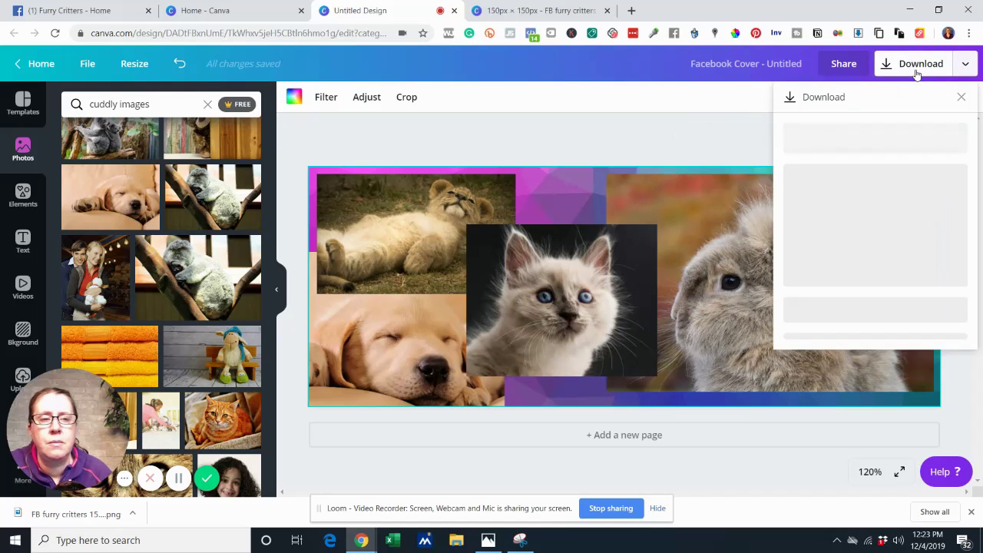
click(799, 63)
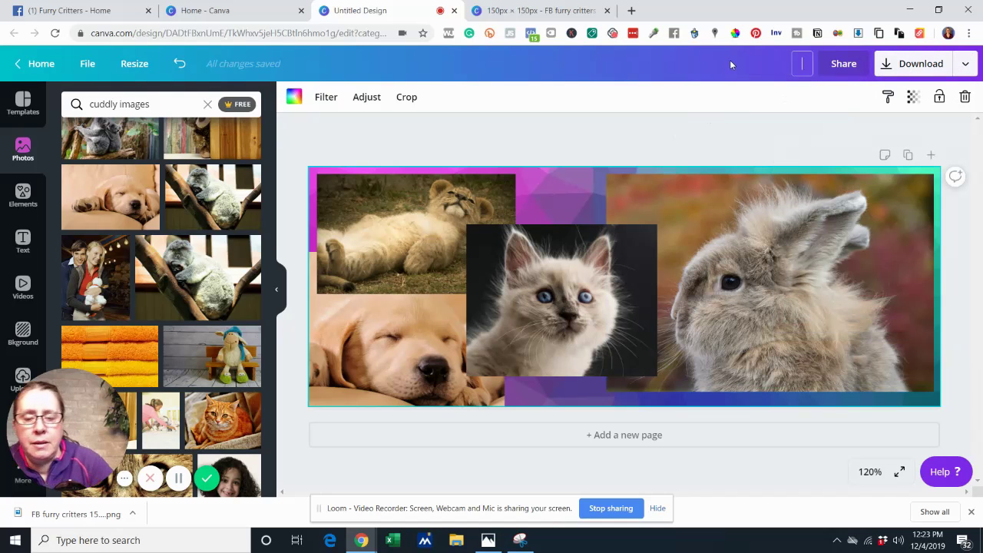
text(Fuz)
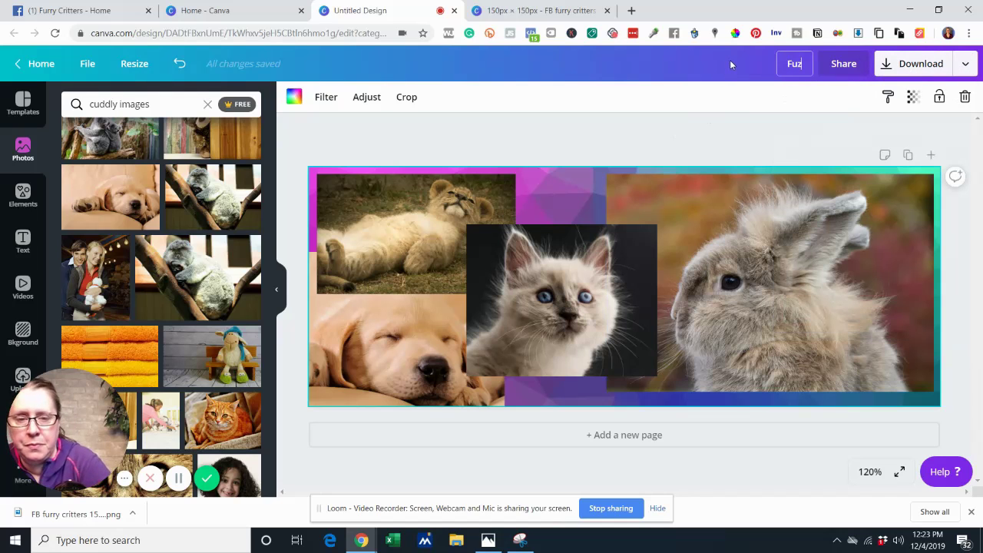
text(zy c)
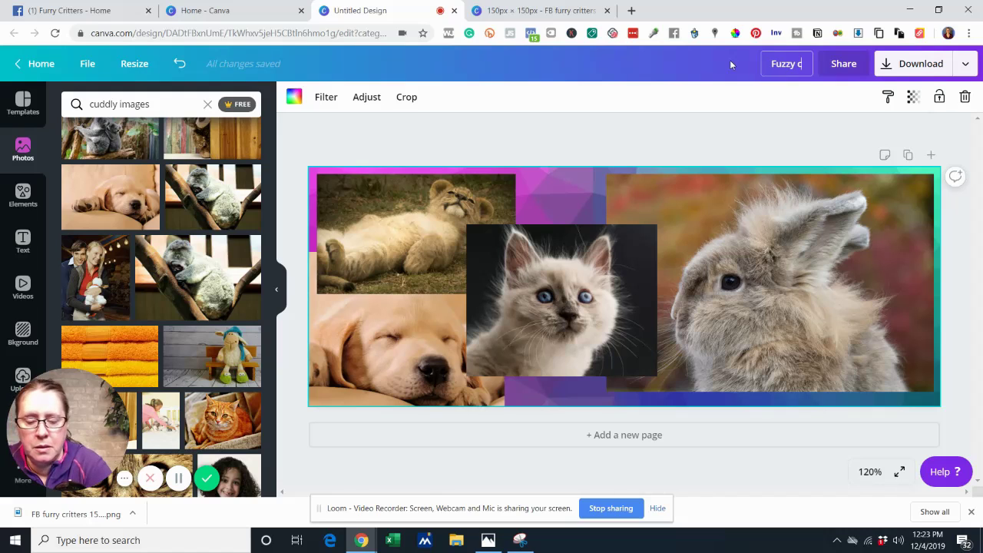
text(ritter)
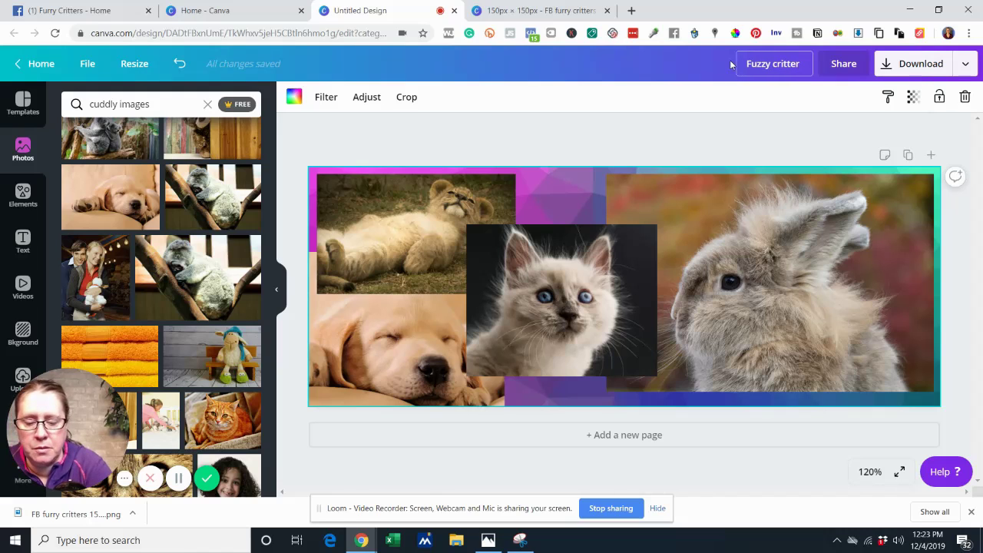
text( FB page)
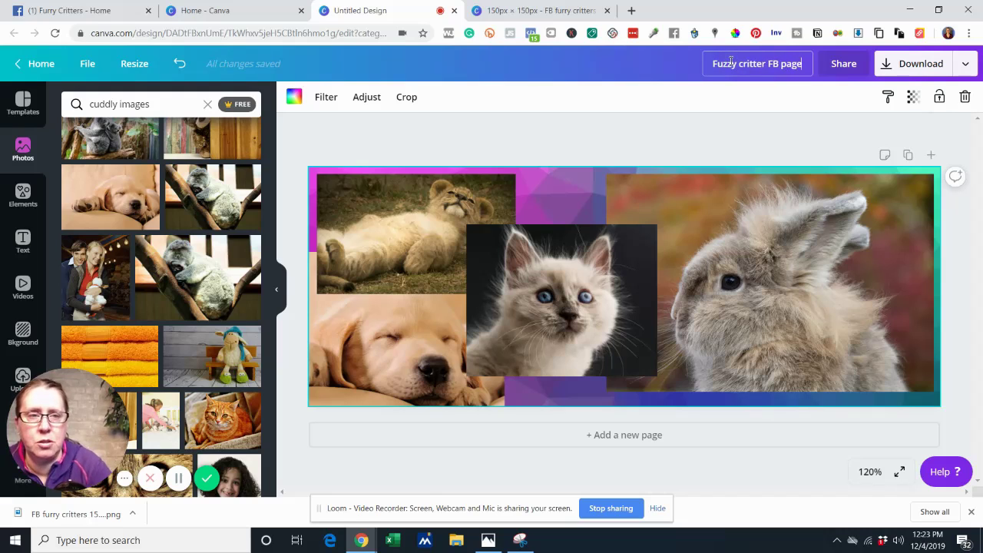
key(Return)
Download the finished cover design as a PNG file.
click(965, 63)
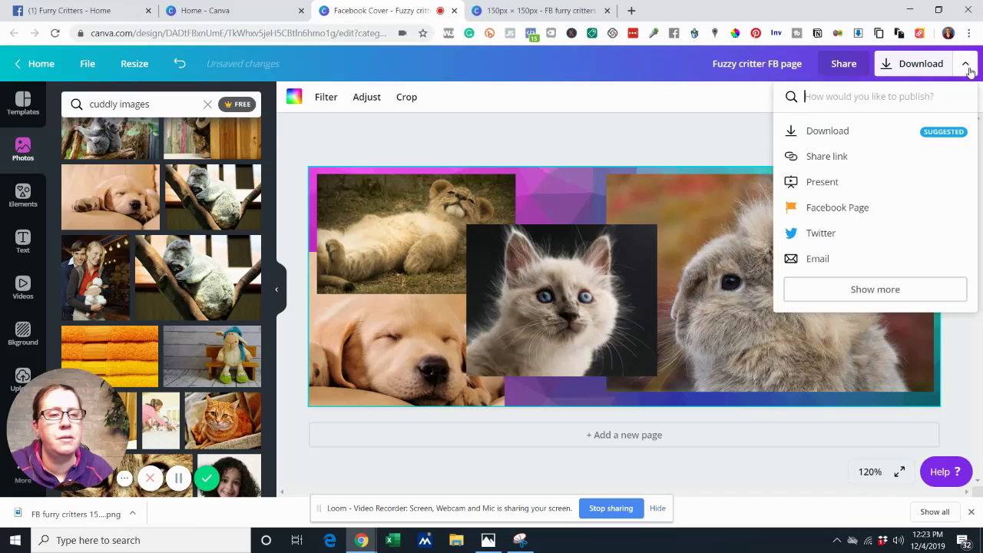
click(868, 133)
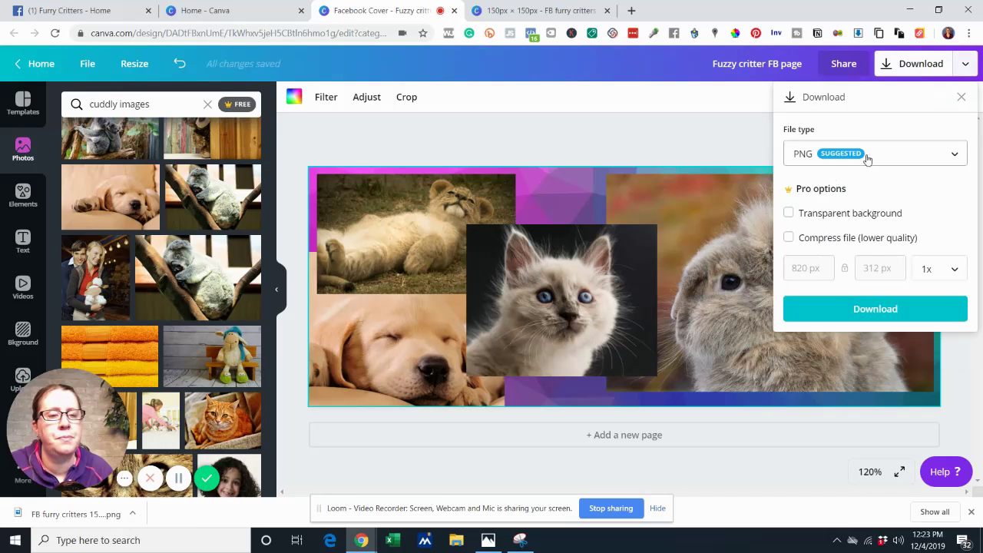
click(836, 310)
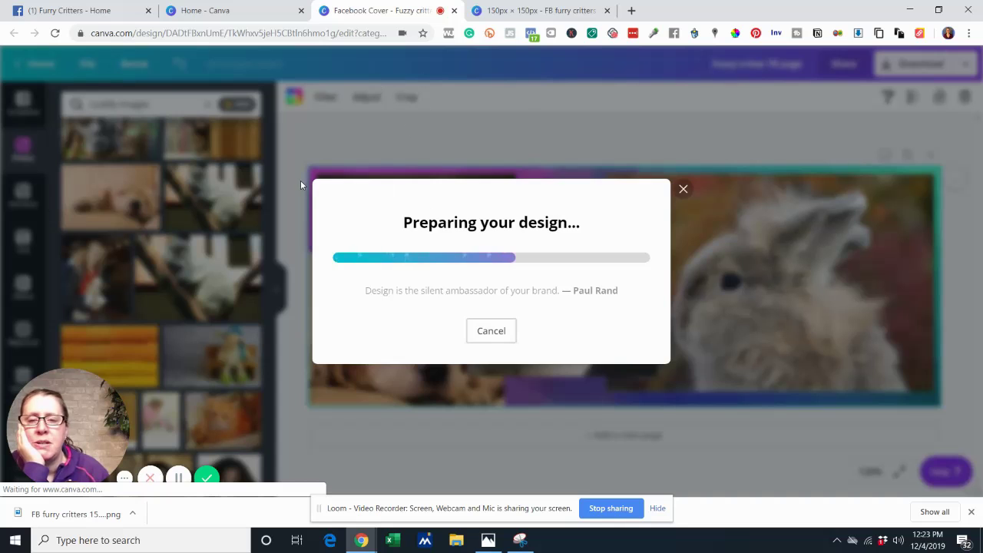
click(685, 156)
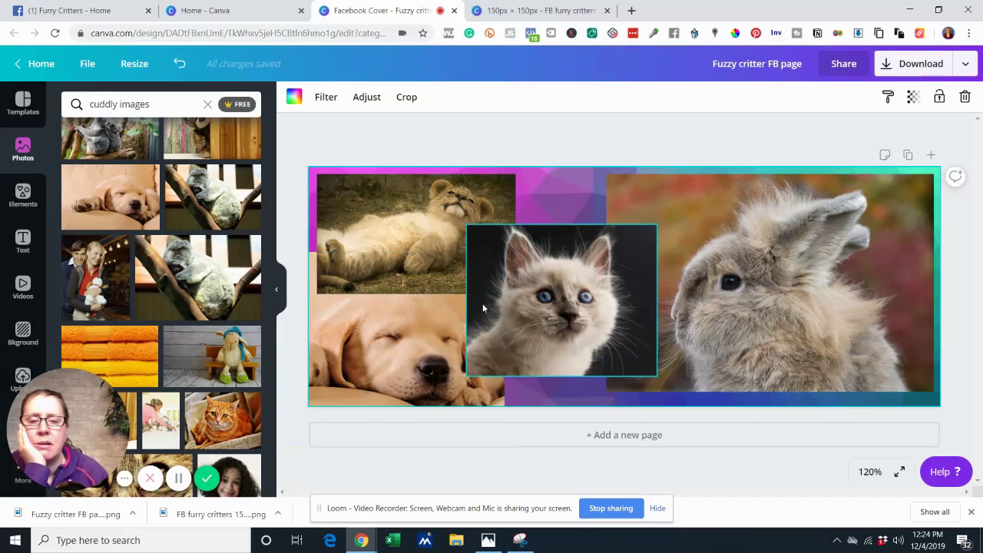
Switch to the Furry Critters Facebook page, upload the "Fuzzy critter FB page" image as its cover and save it.
click(115, 11)
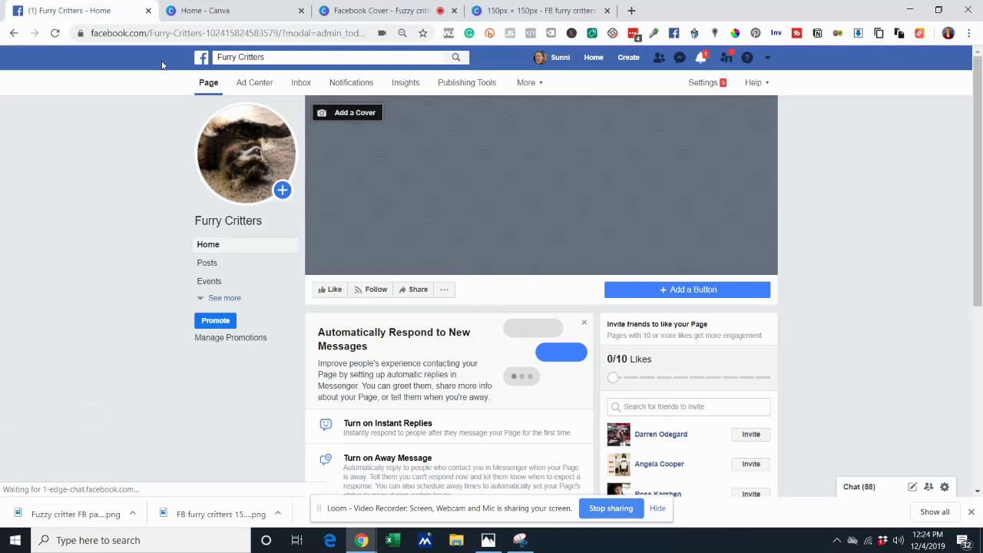
click(357, 113)
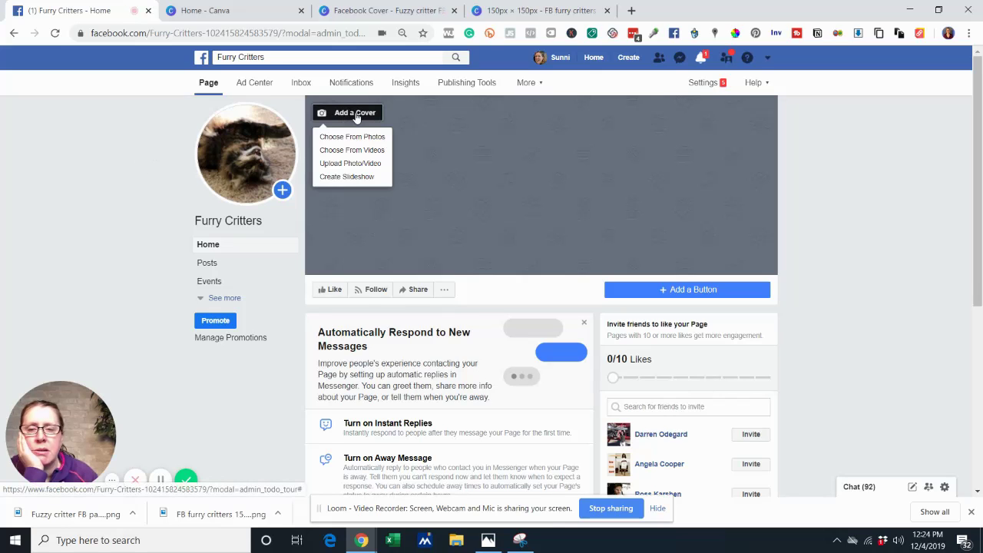
click(352, 163)
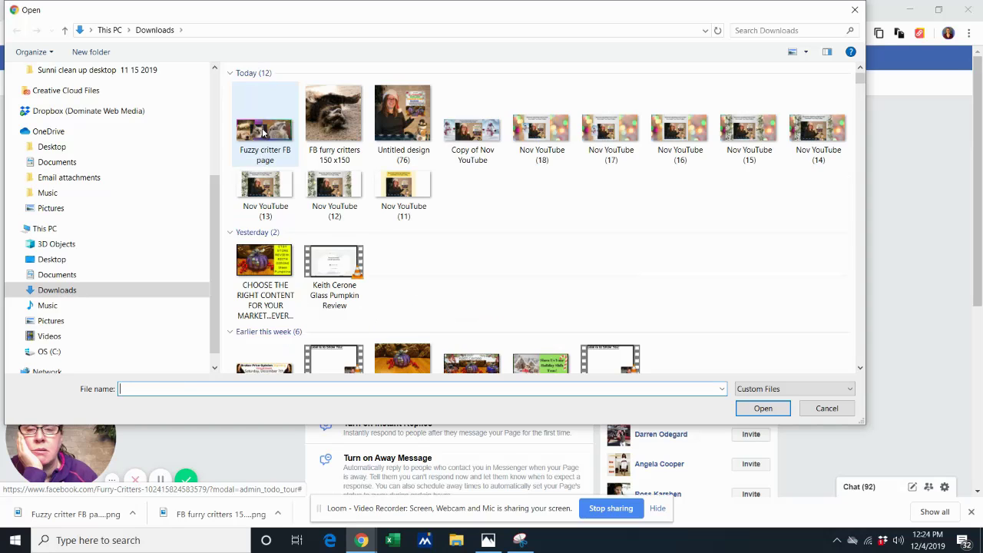
double_click(262, 162)
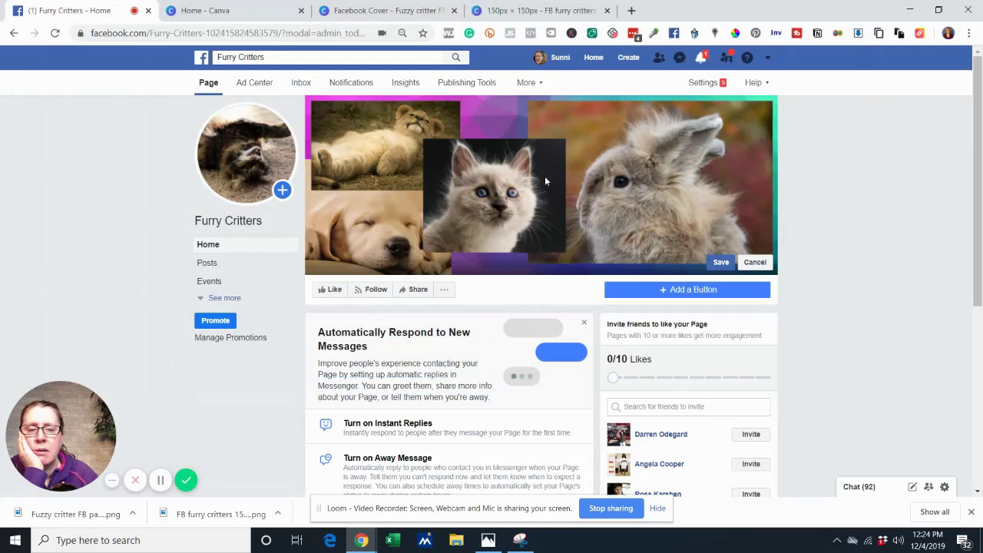
click(721, 262)
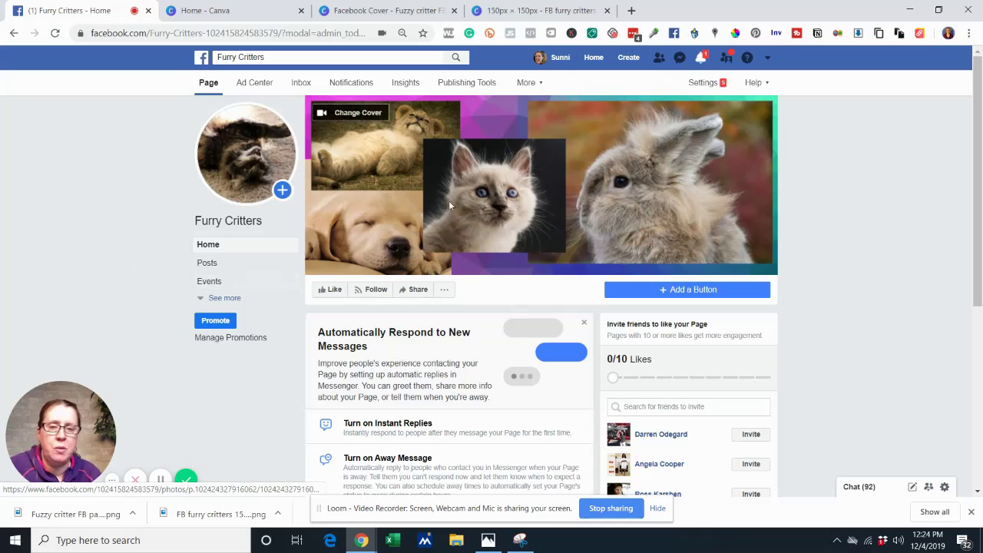
Examine the Facebook page's additional actions, its general settings and the full list of page sections.
click(444, 291)
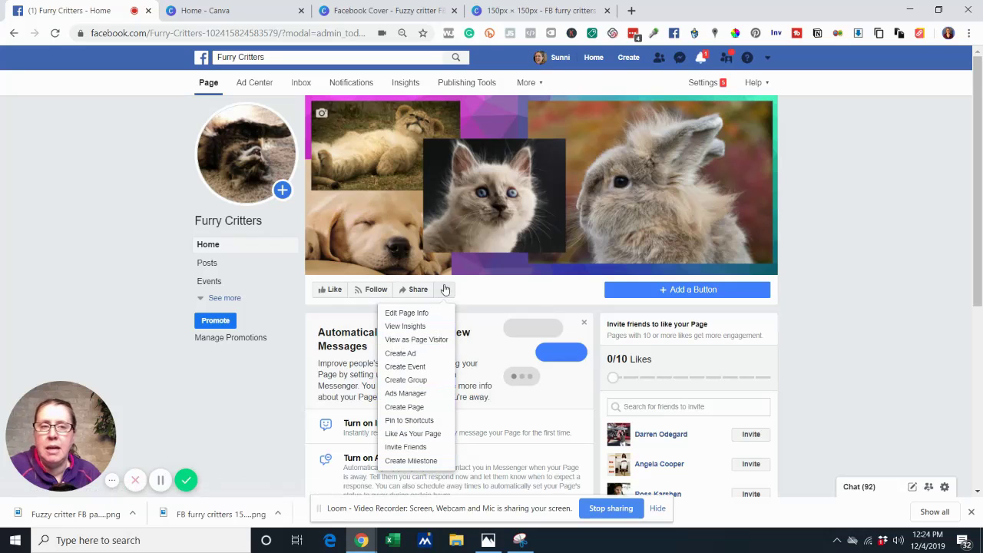
click(701, 85)
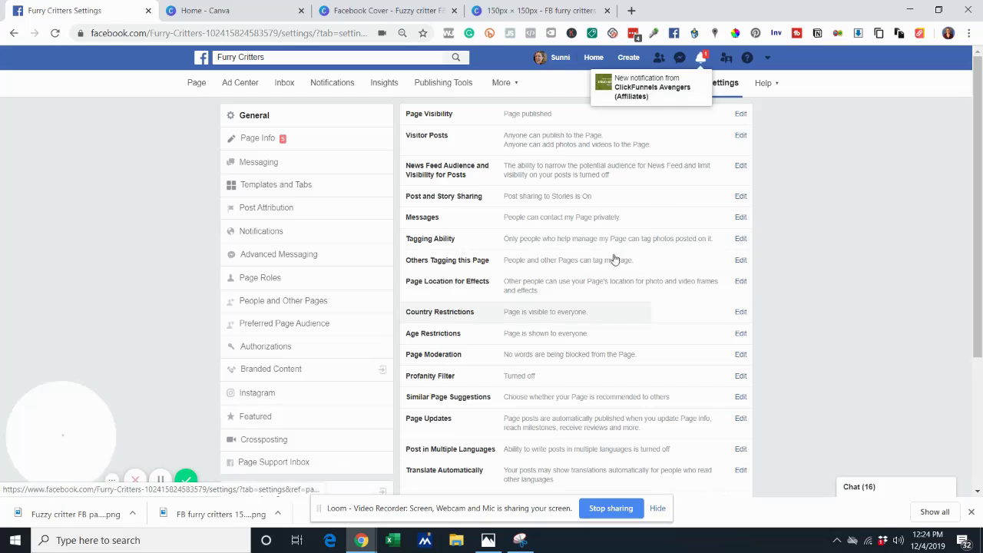
click(201, 88)
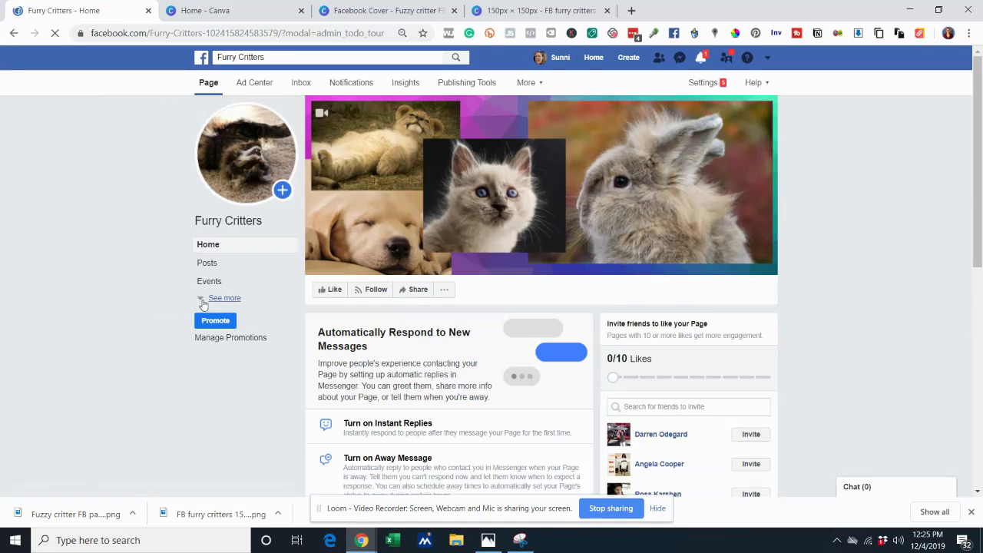
click(200, 299)
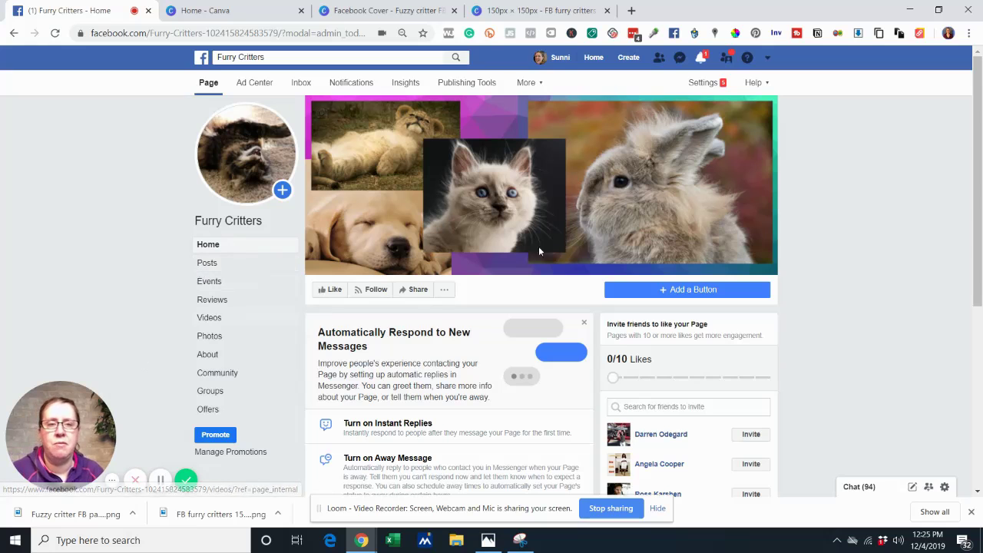
Open the page's Templates and Tabs settings and review the tab list and the sharing options of the Posts tab.
click(709, 83)
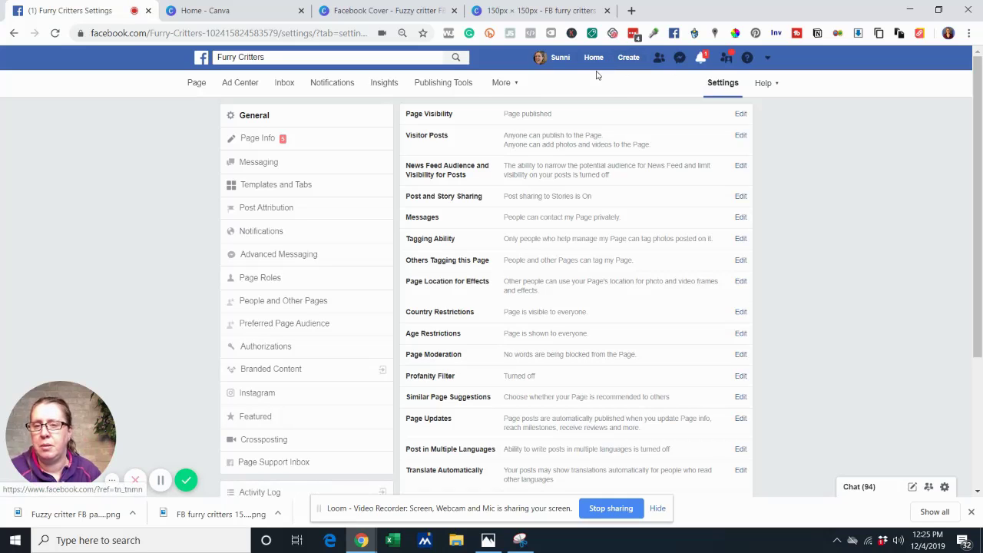
click(267, 186)
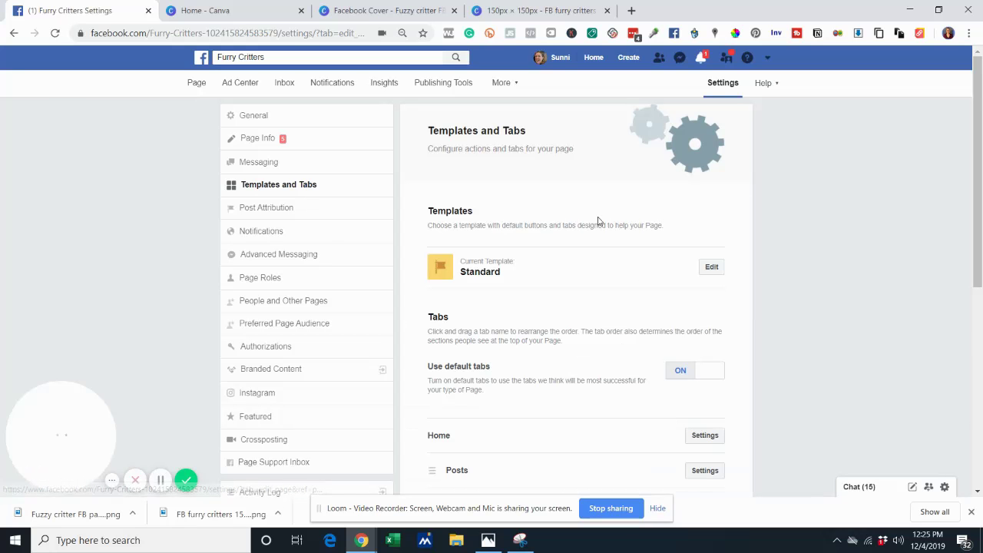
scroll(571, 265, down, 1)
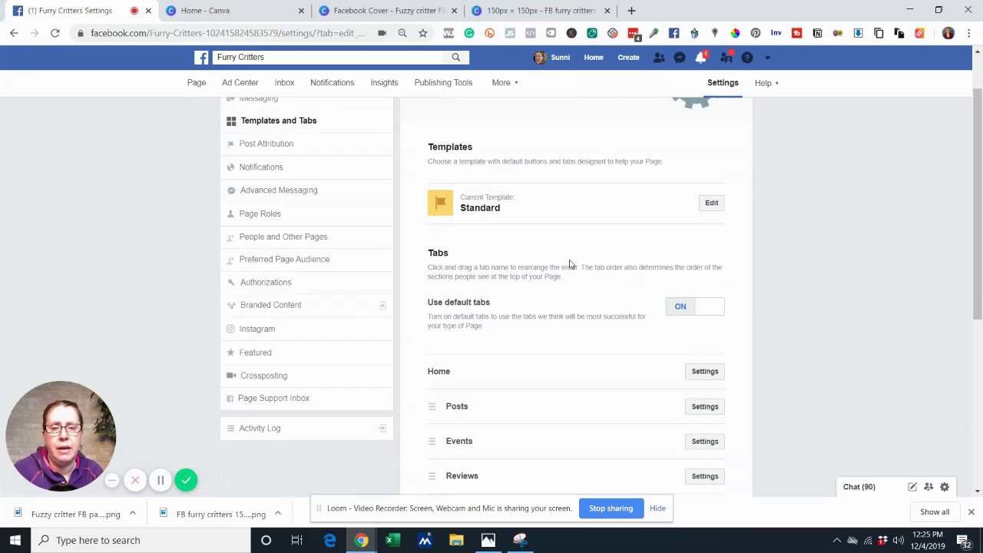
scroll(570, 269, down, 2)
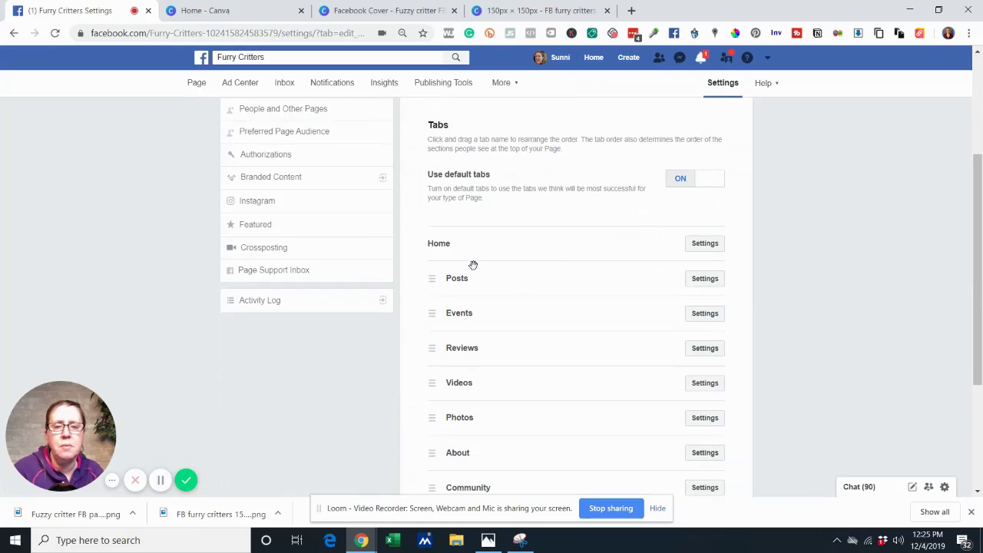
click(704, 279)
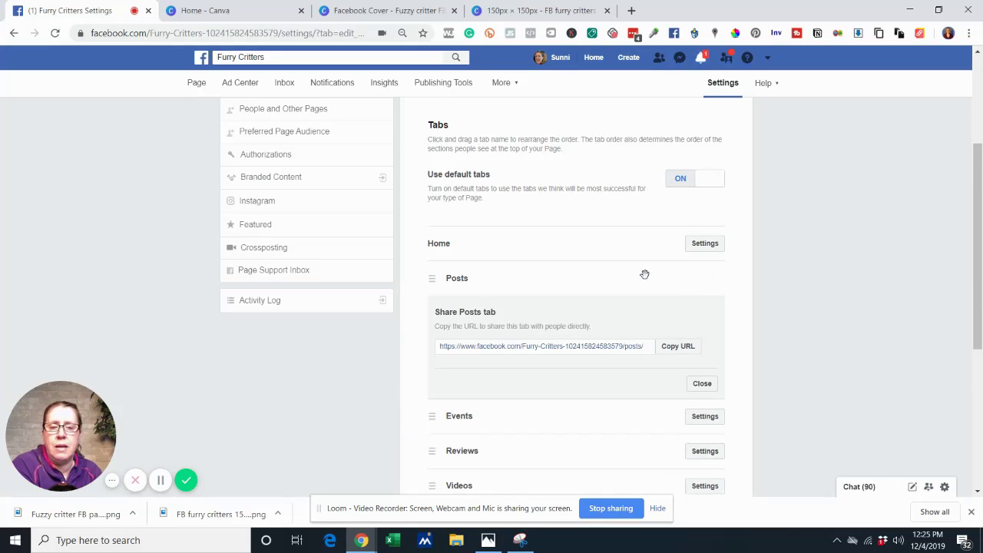
scroll(644, 275, down, 1)
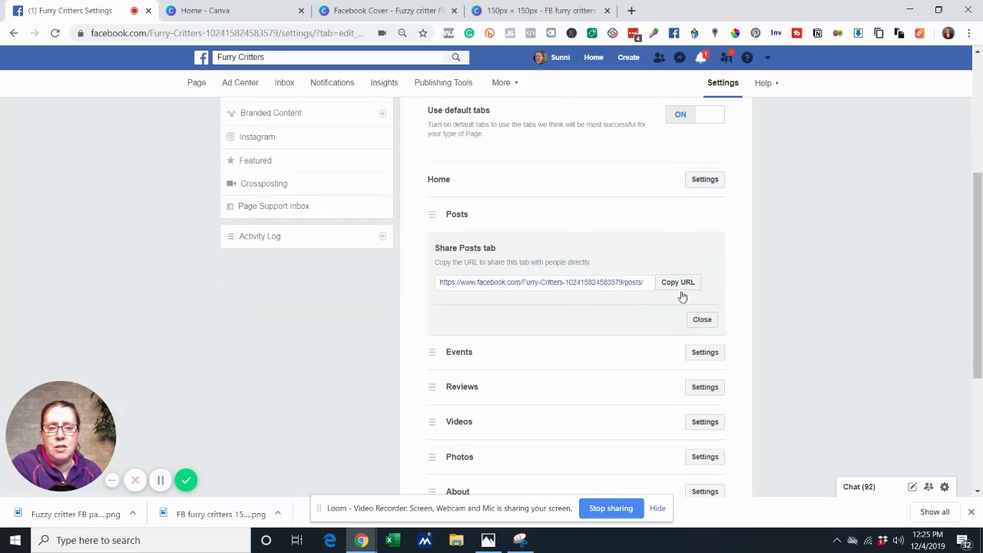
click(699, 321)
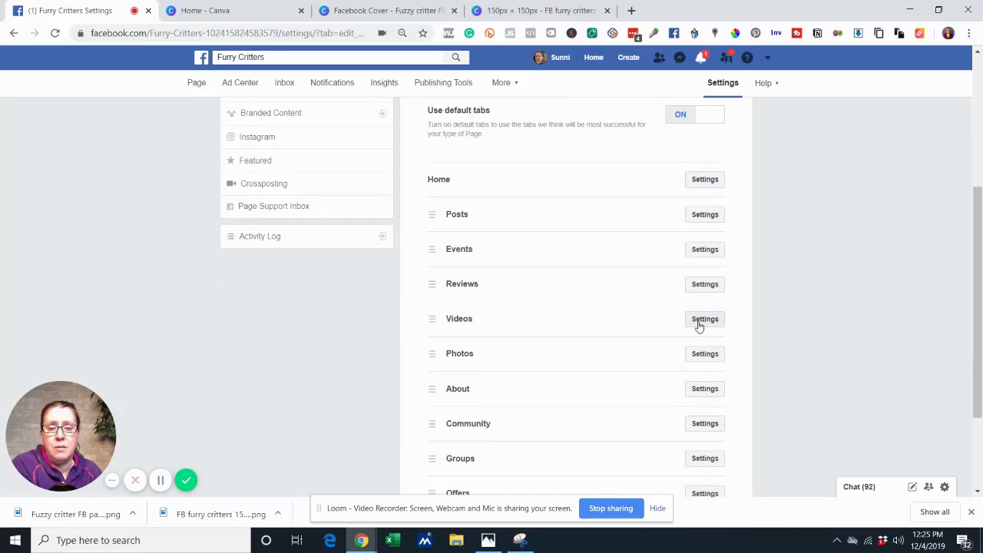
Turn off the Events tab for the page and save the change.
click(705, 253)
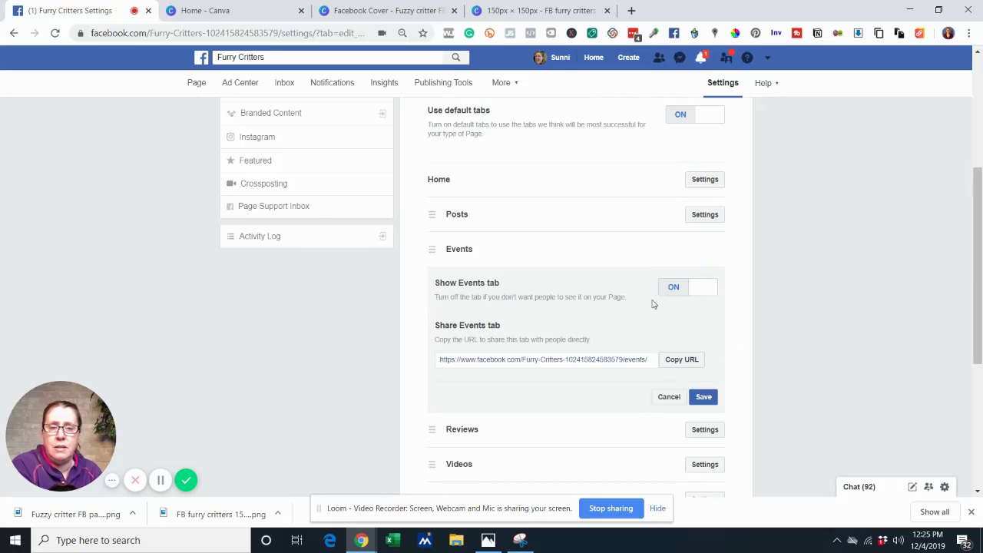
click(670, 289)
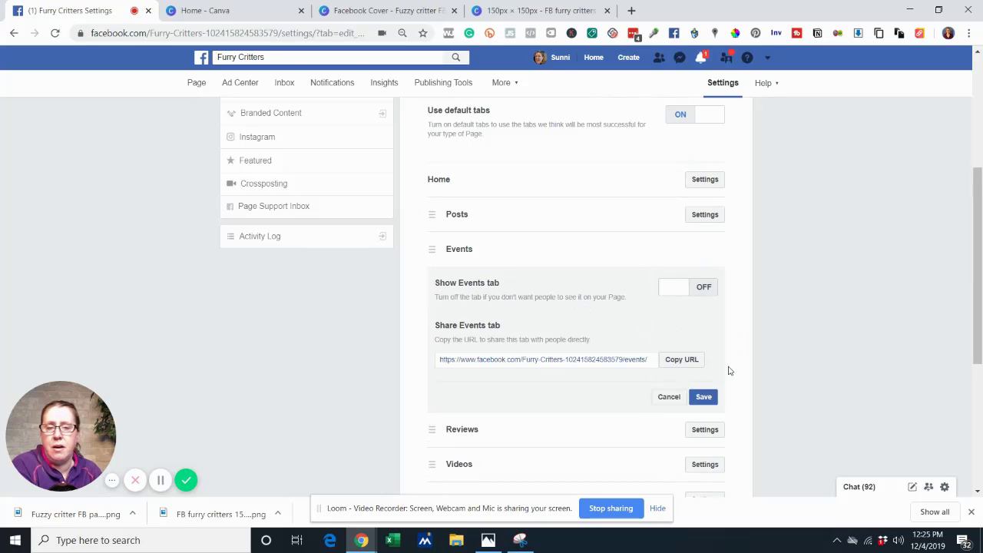
click(703, 398)
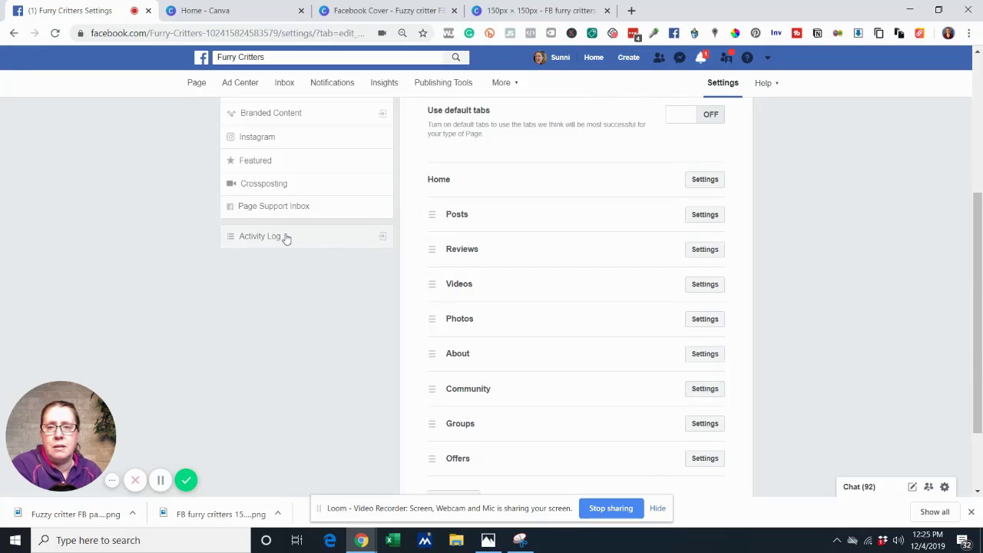
Return to the Furry Critters page, expand its full section list and view the Reviews section.
scroll(285, 238, up, 3)
click(194, 84)
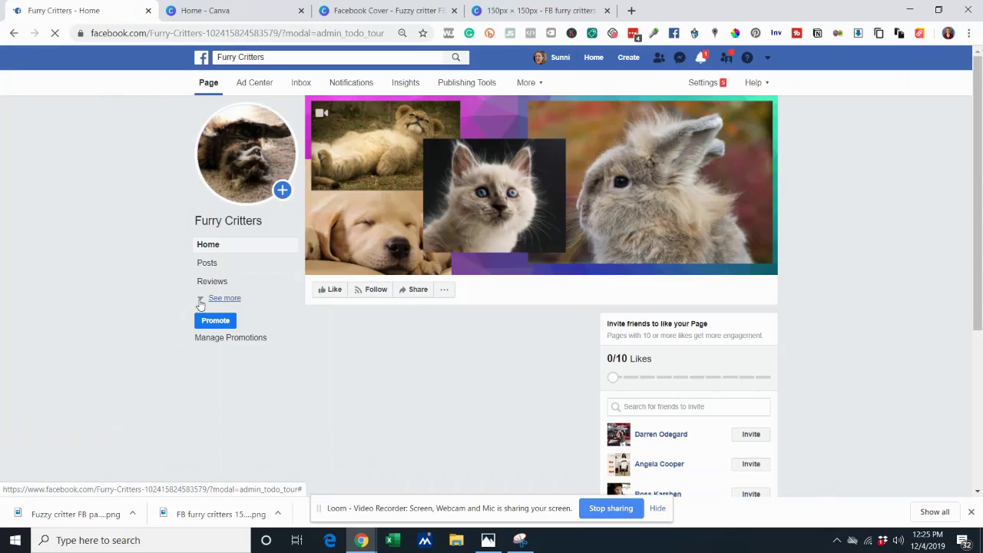
click(198, 298)
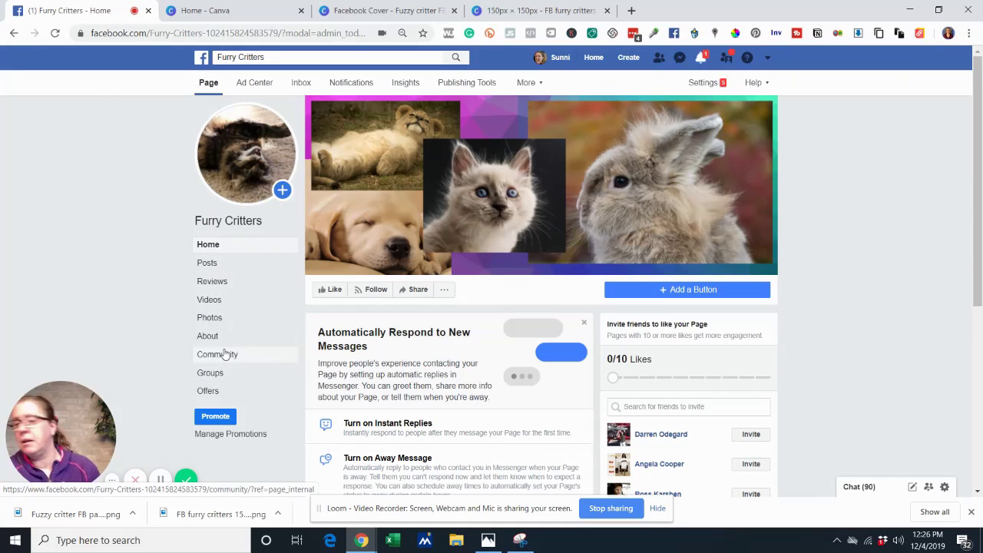
click(227, 283)
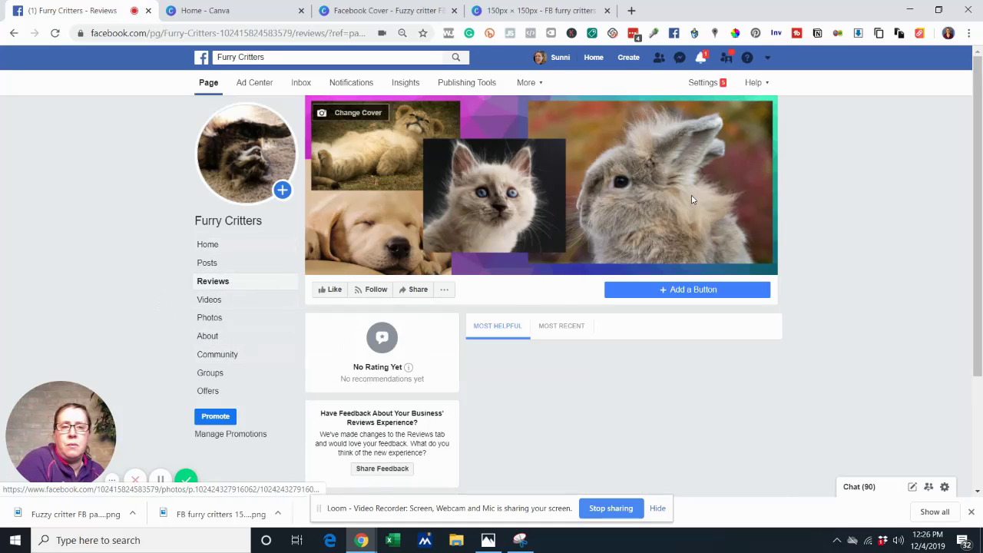
Turn off Show Reviews in the page's Templates and Tabs settings and save the change.
click(701, 83)
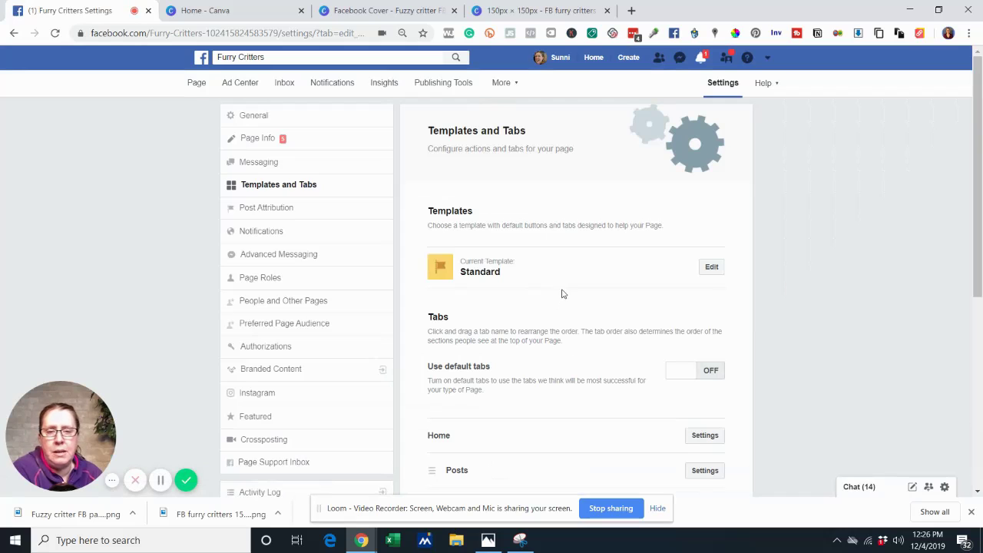
scroll(545, 307, down, 2)
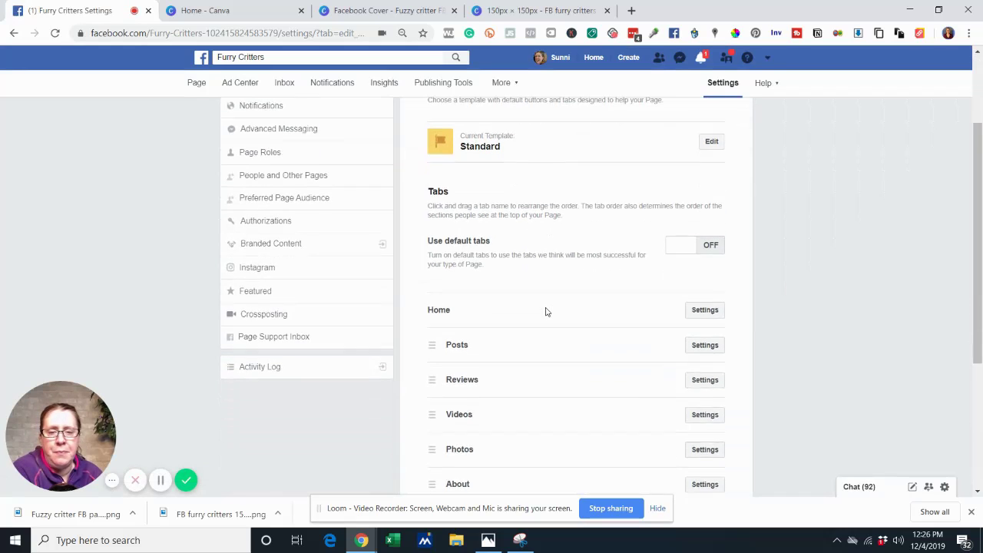
click(705, 377)
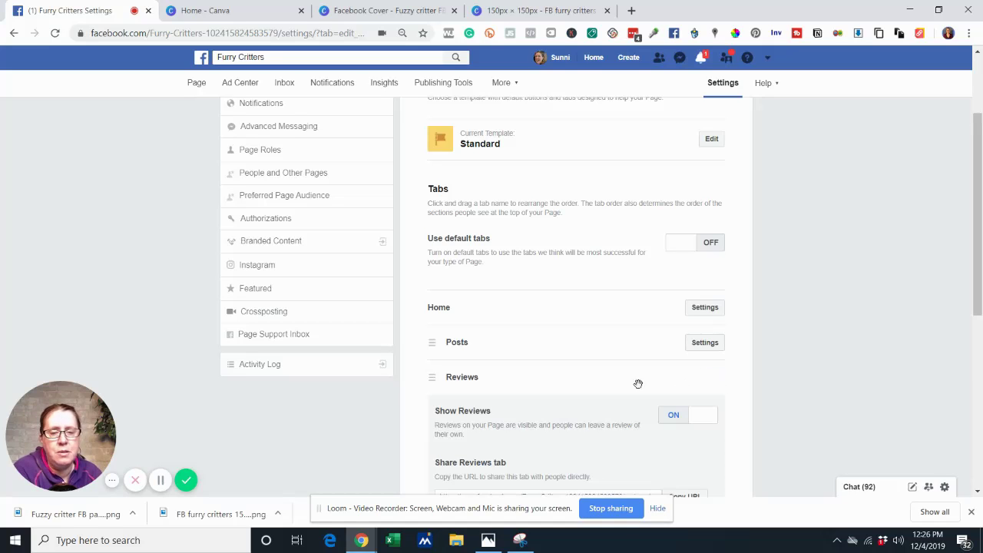
scroll(637, 384, down, 2)
click(673, 296)
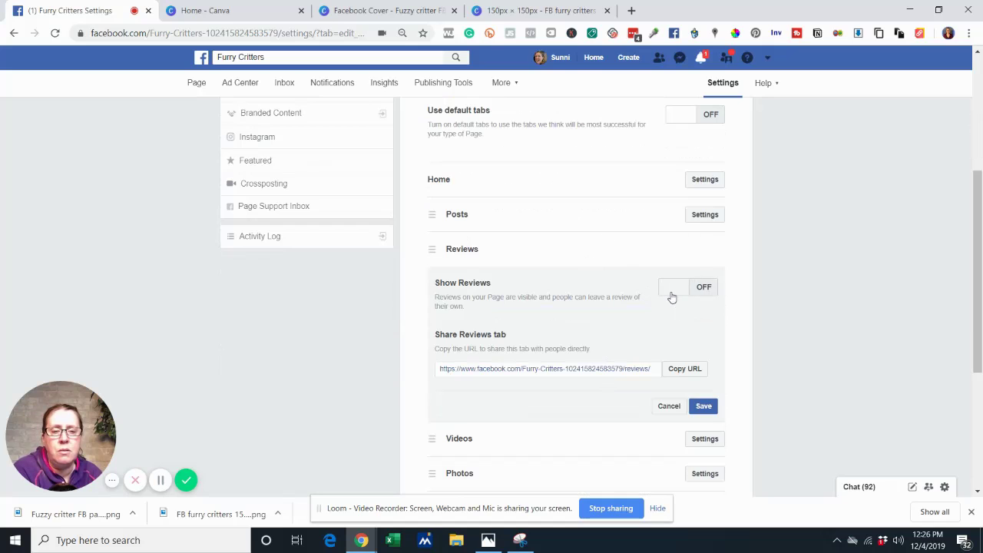
click(707, 409)
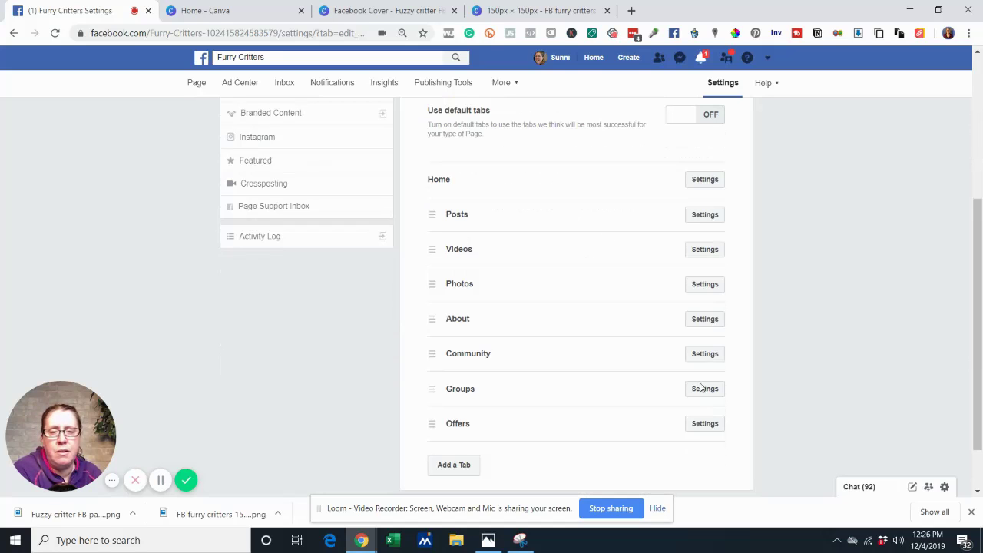
Reorder the page tabs so that About comes directly after Home, followed by Videos and Posts.
drag(434, 253, 436, 209)
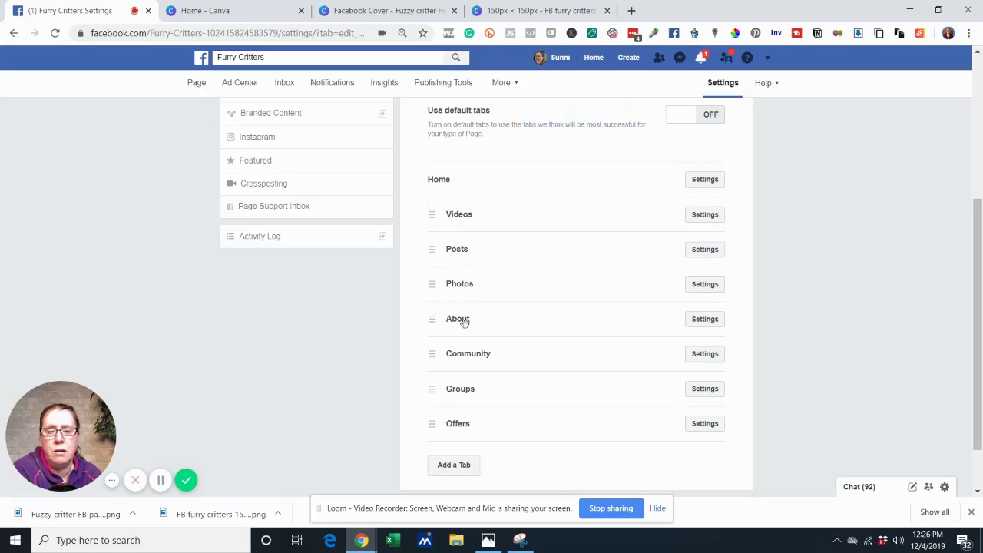
drag(461, 330, 456, 230)
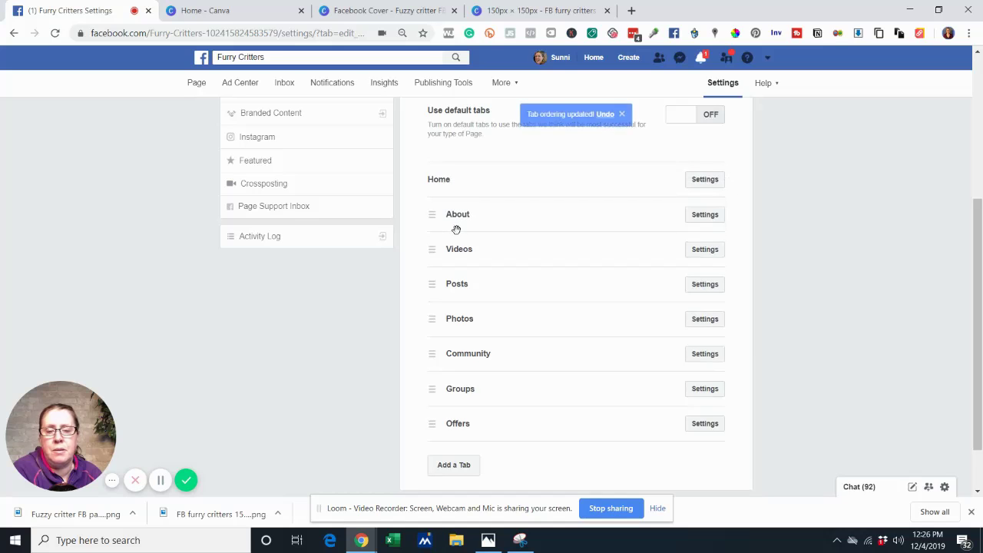
Turn off the Groups and Offers tabs and save each change.
click(705, 390)
click(674, 427)
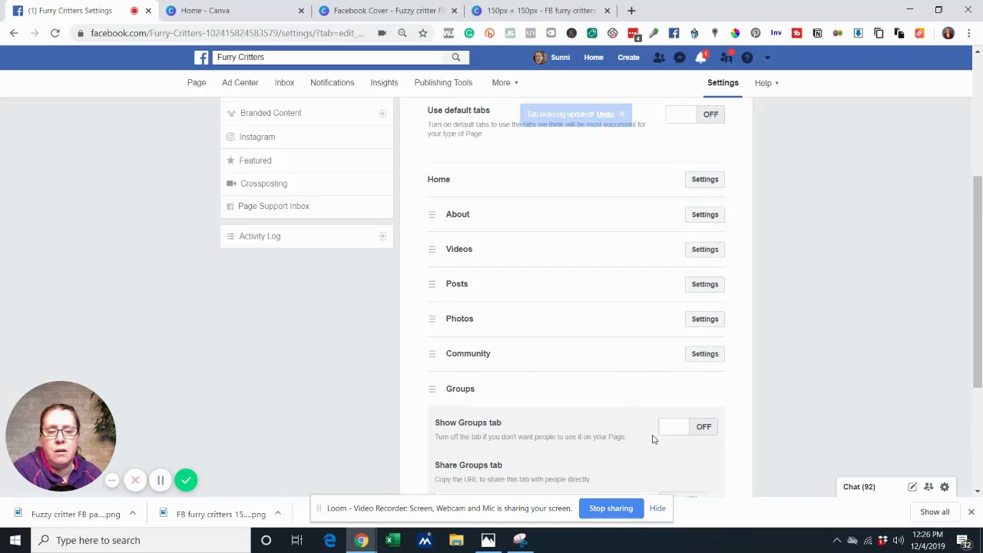
scroll(604, 371, down, 3)
click(705, 345)
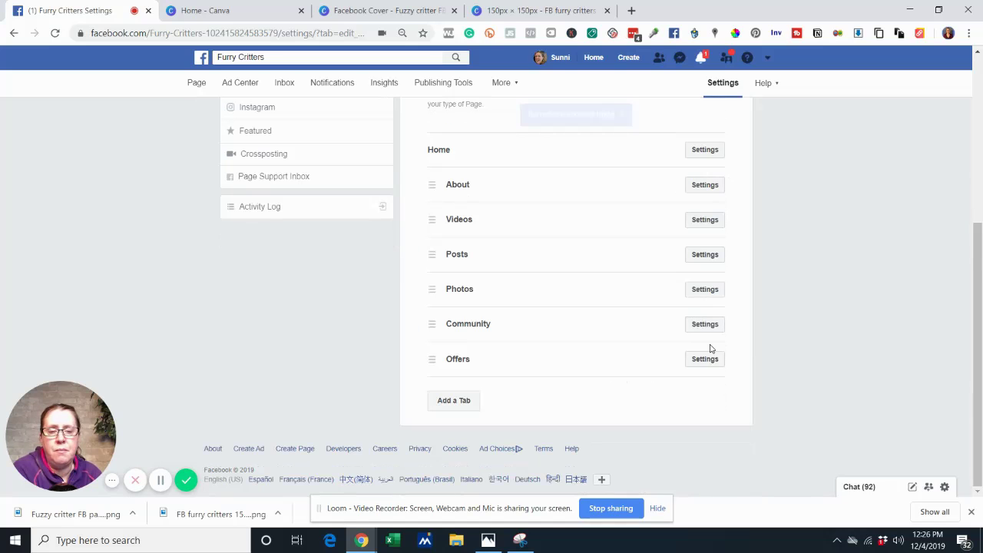
click(704, 359)
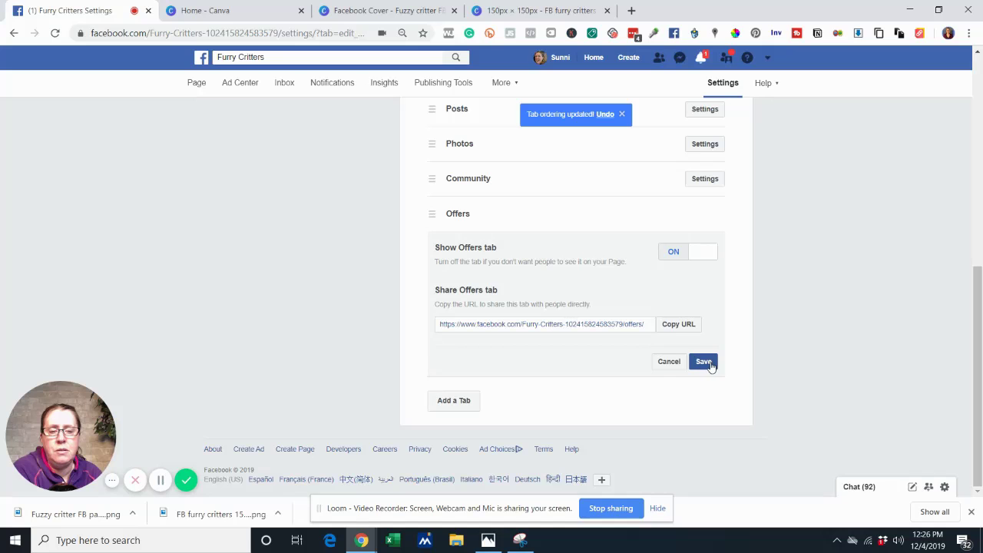
click(671, 254)
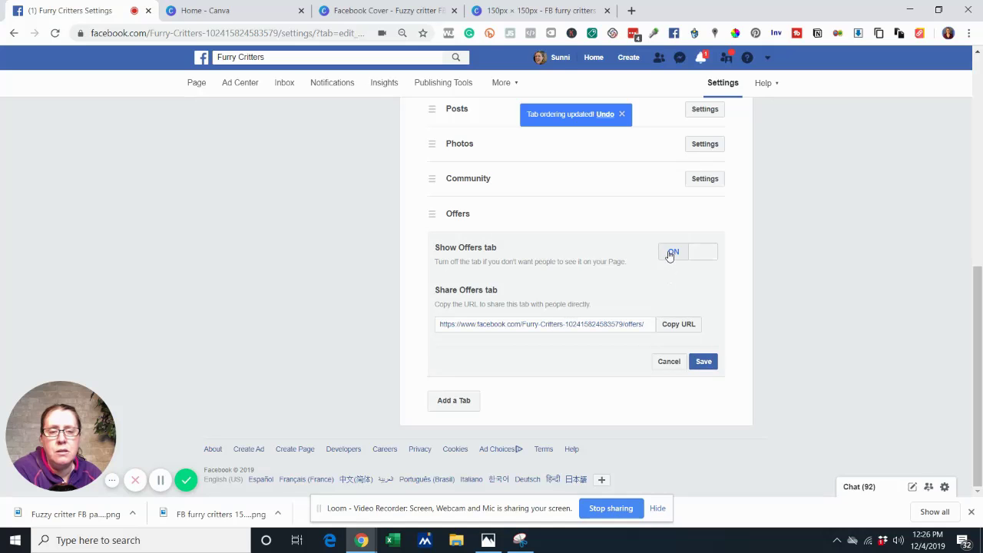
click(705, 361)
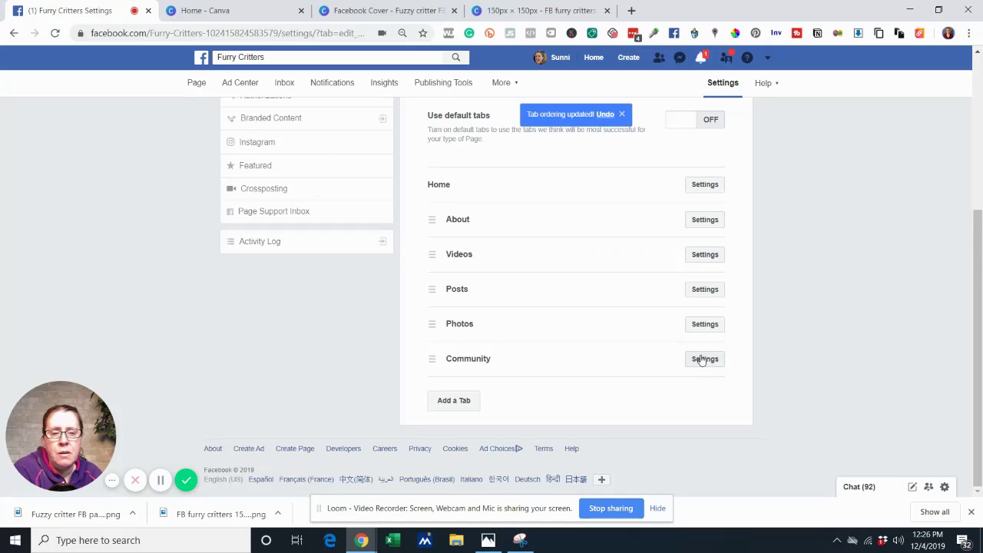
Review the settings of the Community, Photos, Posts and Videos tabs, closing each one without changes.
click(703, 359)
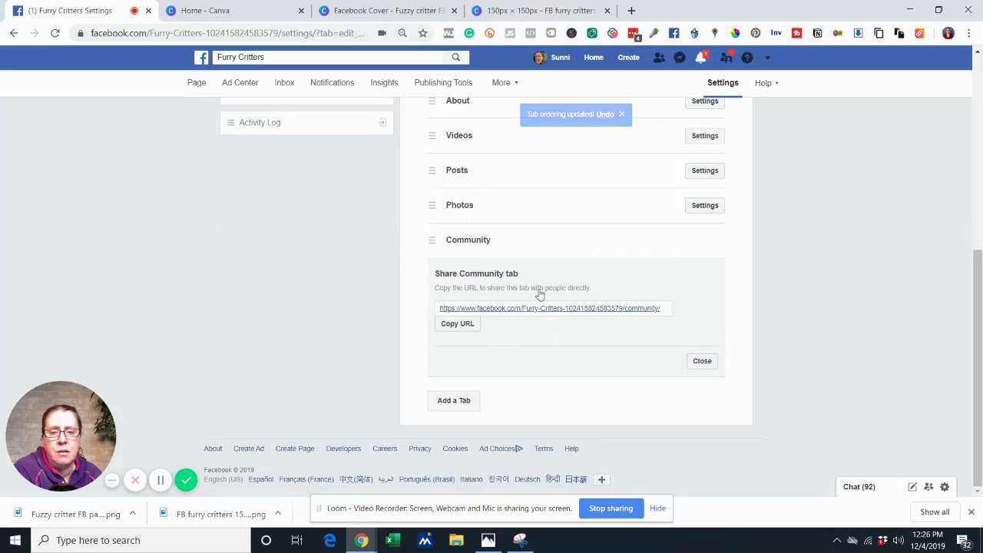
click(702, 363)
click(704, 324)
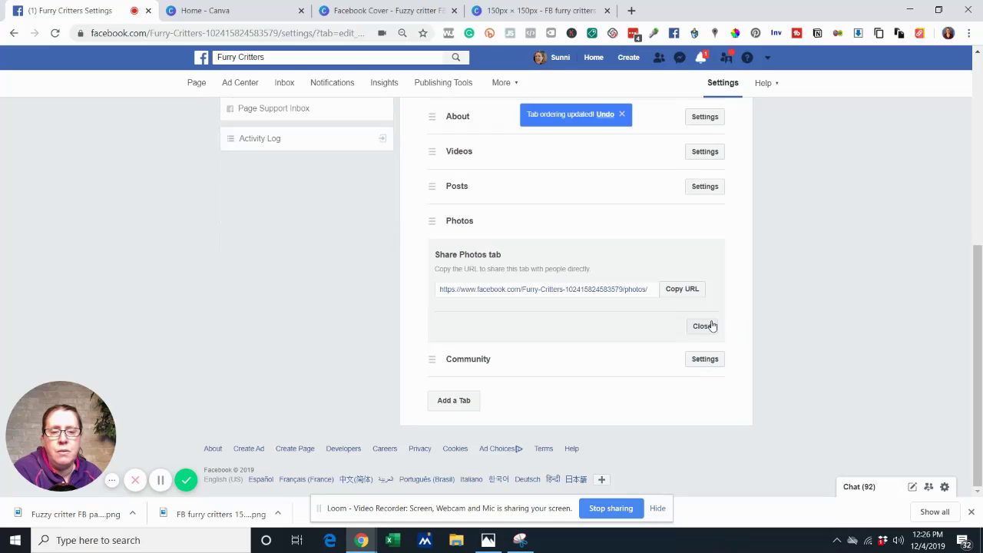
click(707, 328)
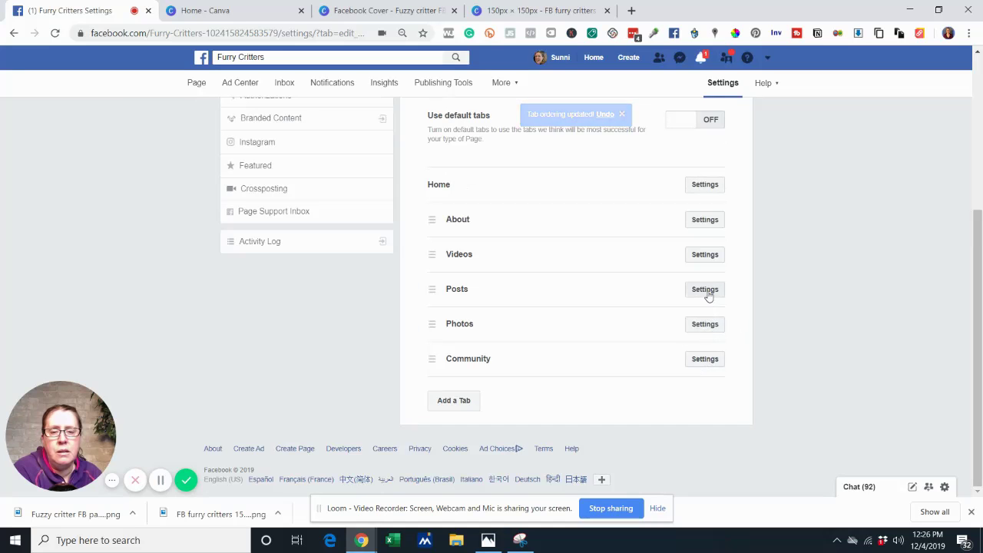
click(707, 295)
click(704, 293)
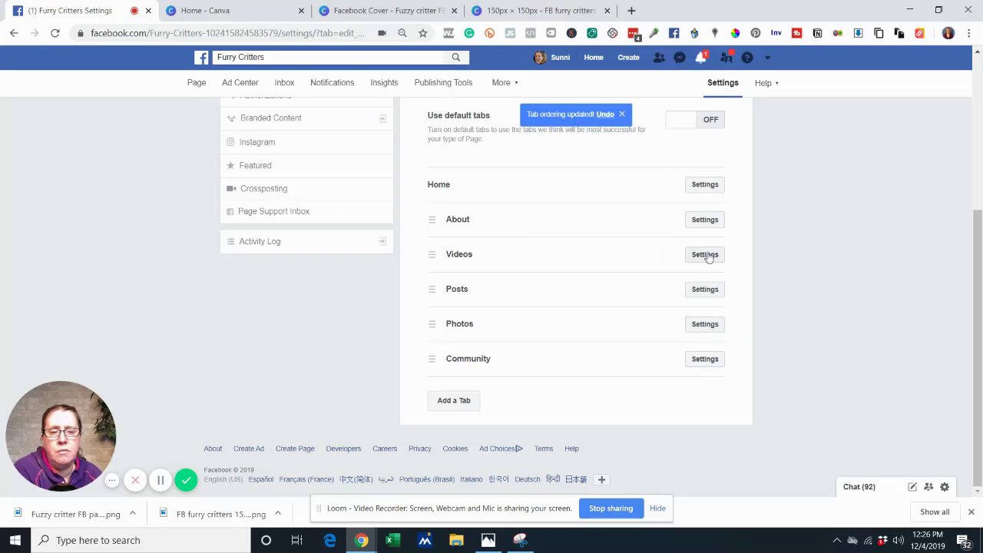
click(705, 255)
click(705, 256)
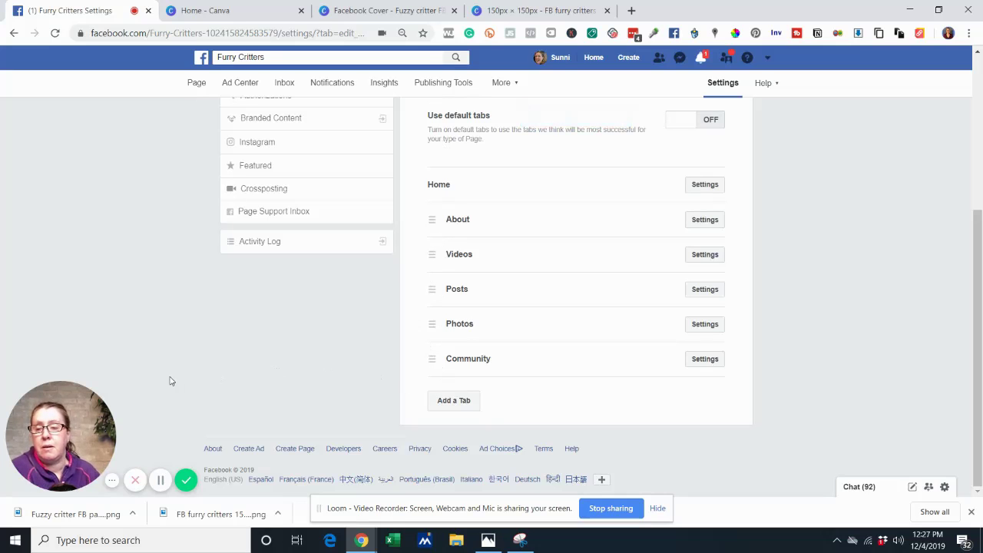
Return to the Furry Critters page and expand its section list to check the new tab order.
scroll(158, 154, up, 3)
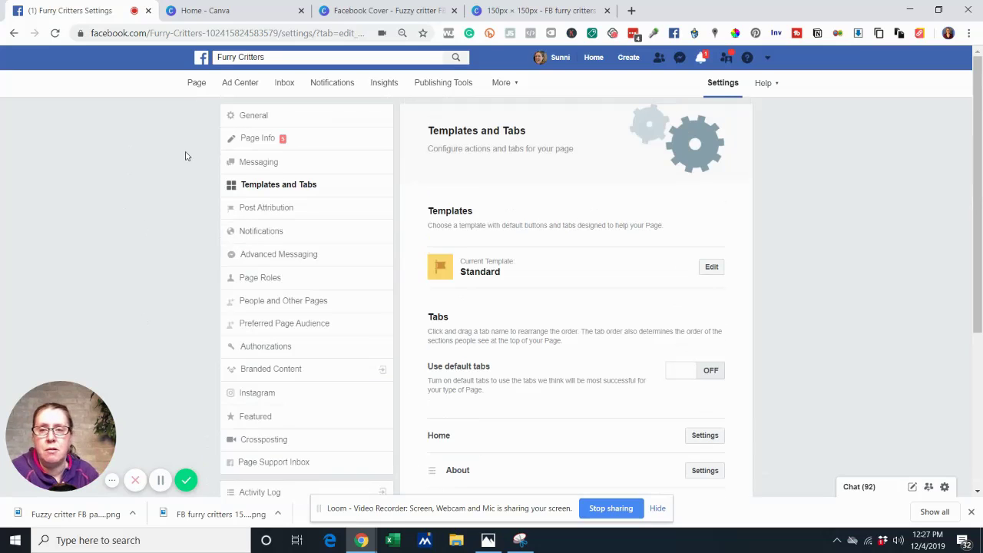
click(196, 85)
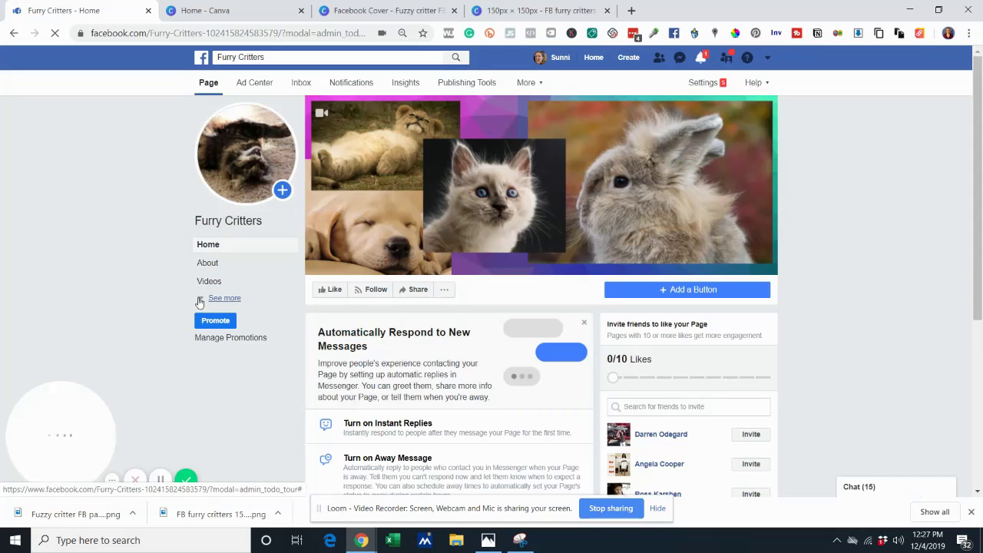
click(200, 301)
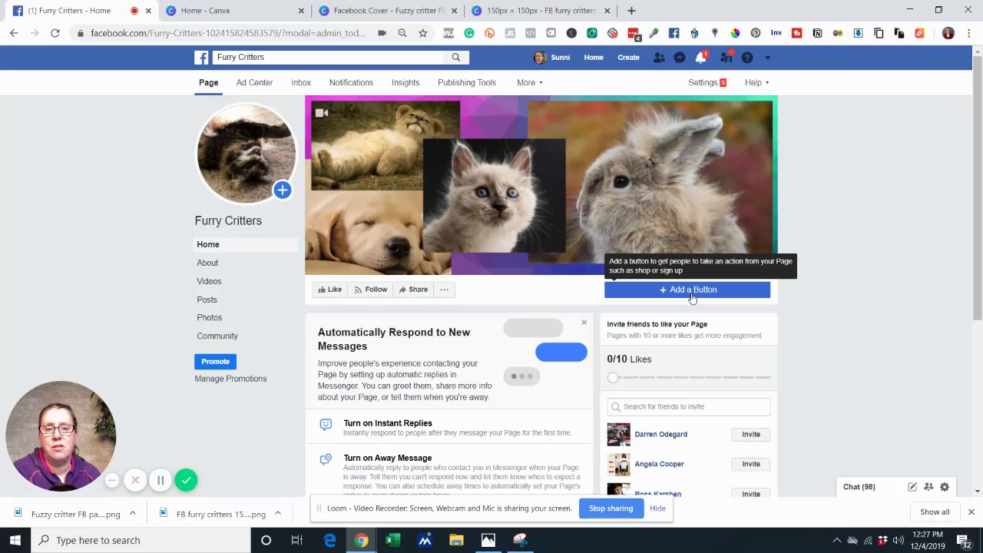
Add a Learn More action button to the page and choose a website link as its destination.
click(661, 291)
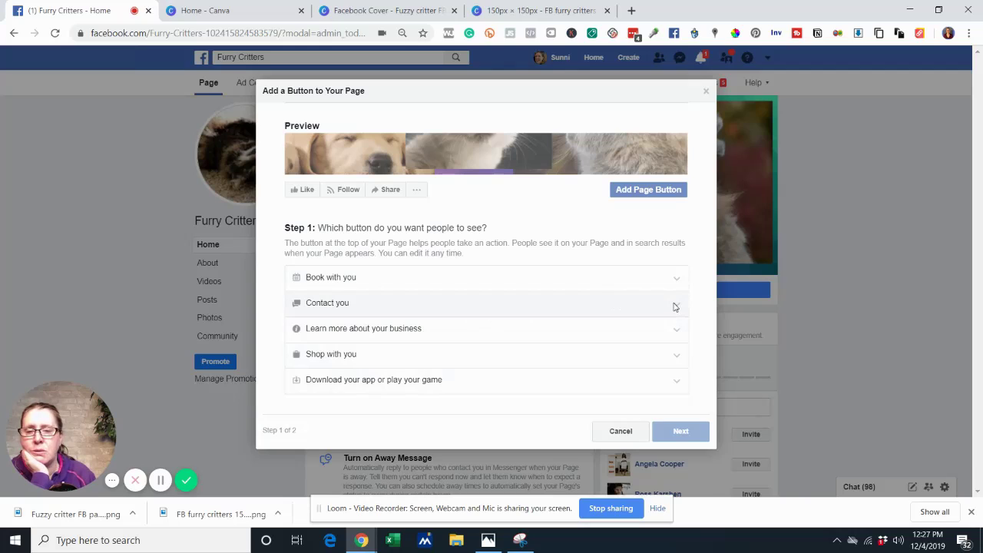
click(674, 304)
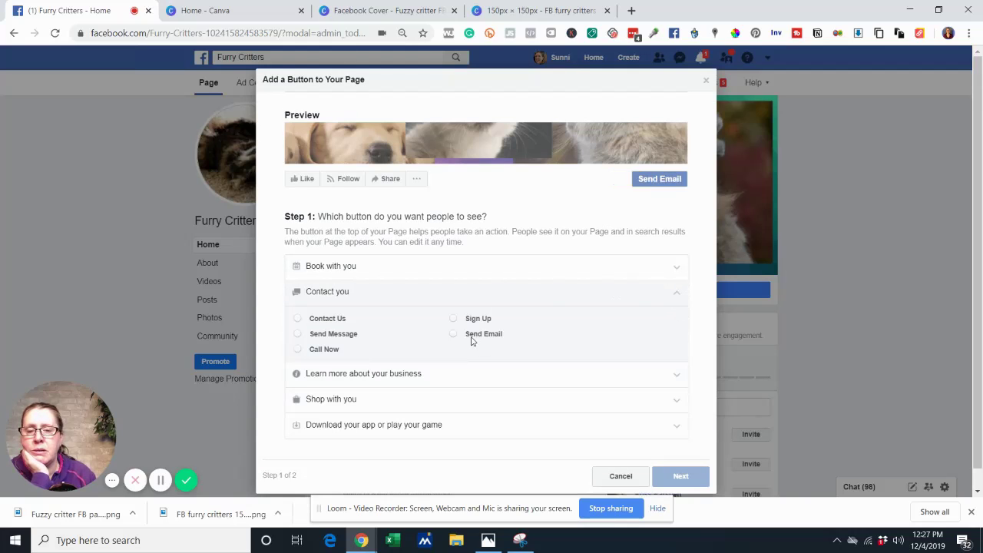
click(334, 382)
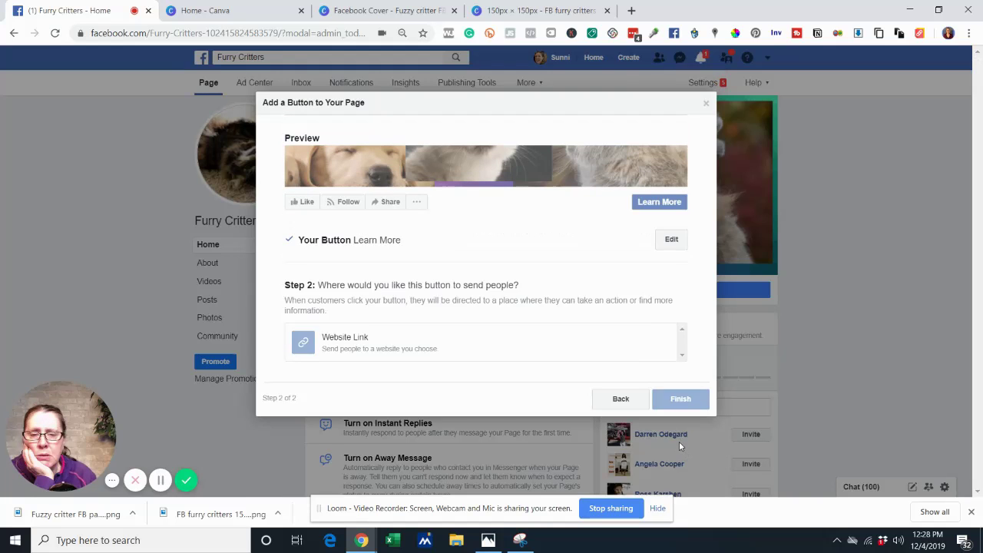
click(376, 343)
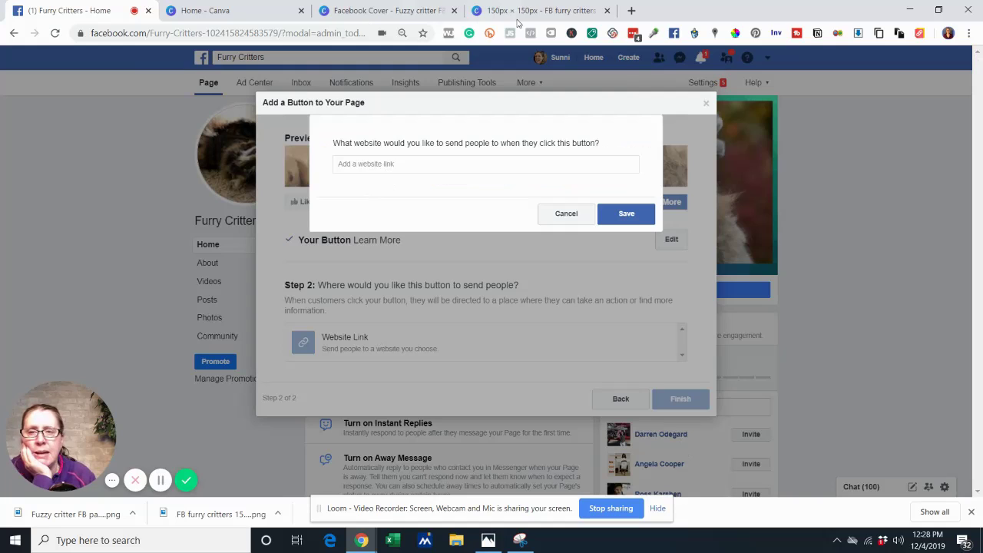
Open Etsy in a new browser tab and go to the Shop Manager.
click(631, 11)
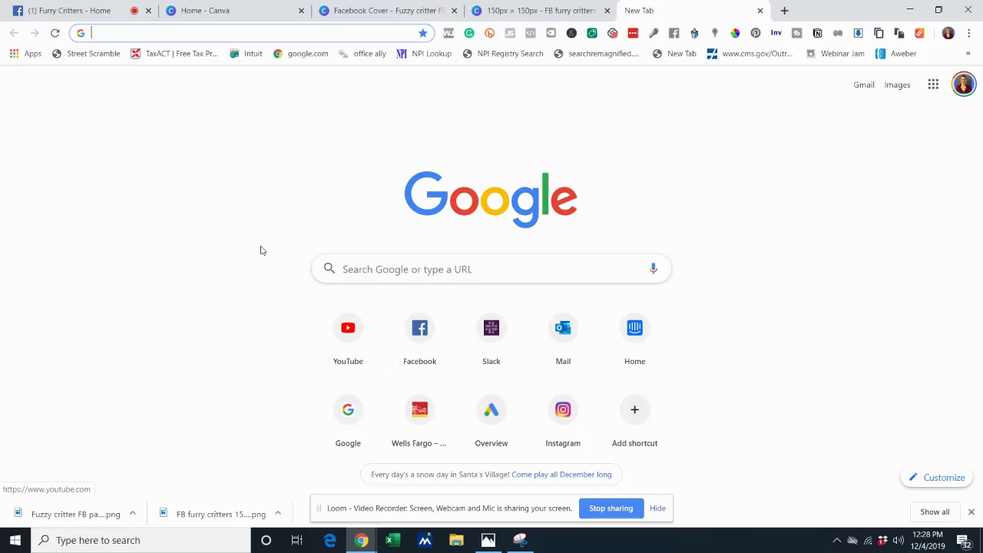
text(ets)
key(Return)
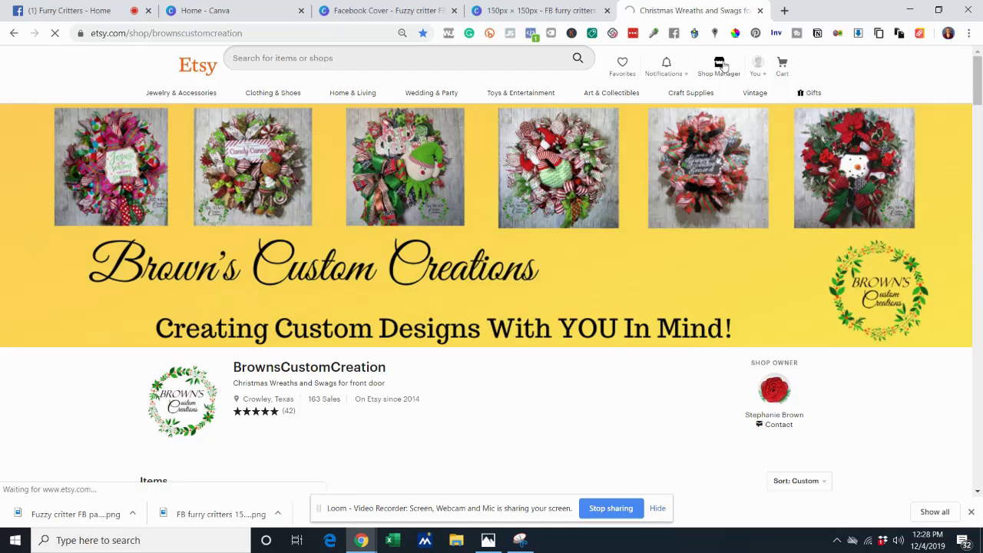
click(722, 66)
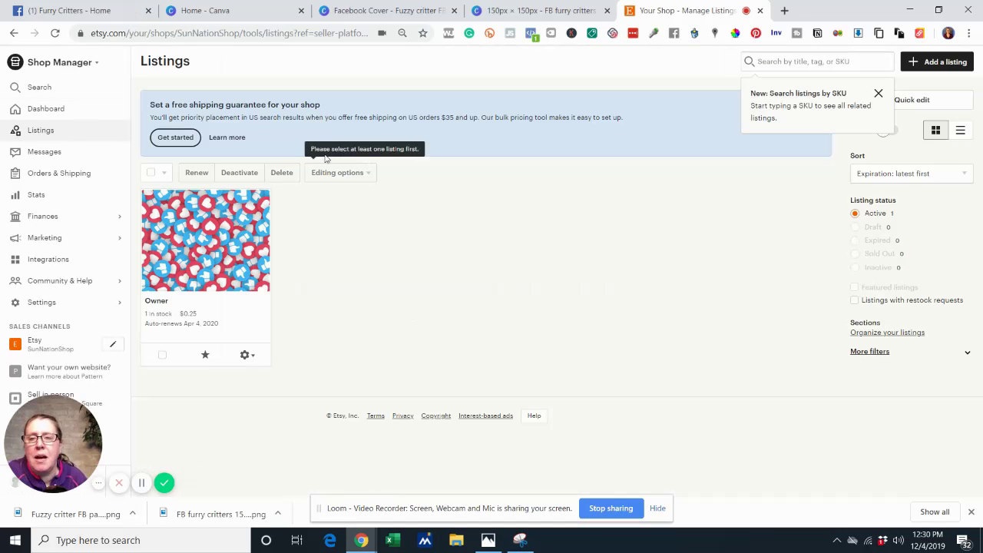
click(244, 32)
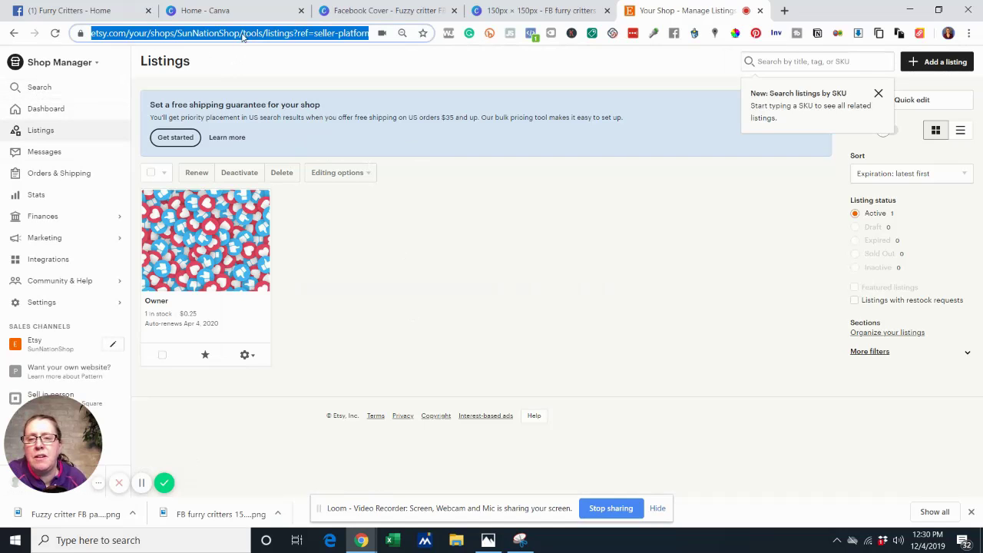
click(241, 33)
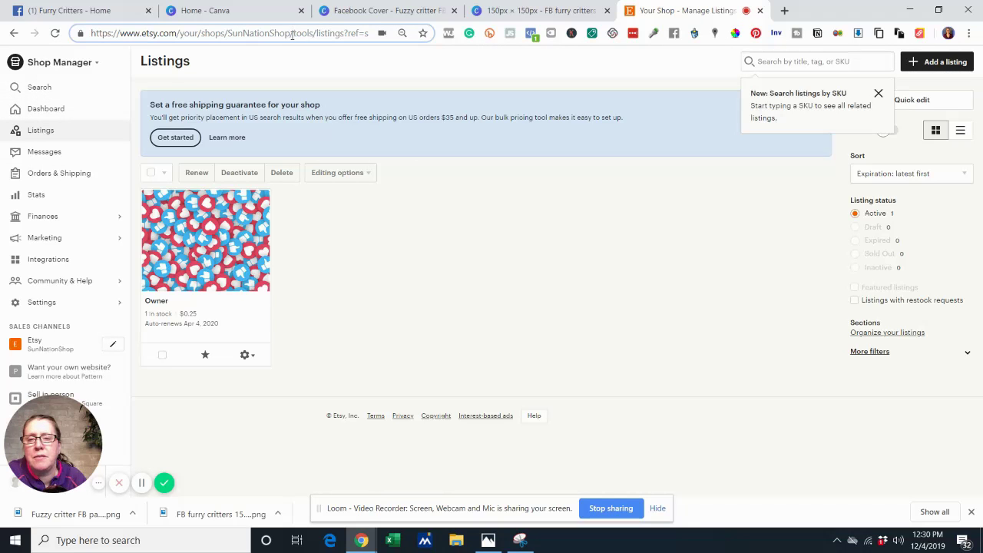
drag(292, 35, 57, 33)
right_click(103, 38)
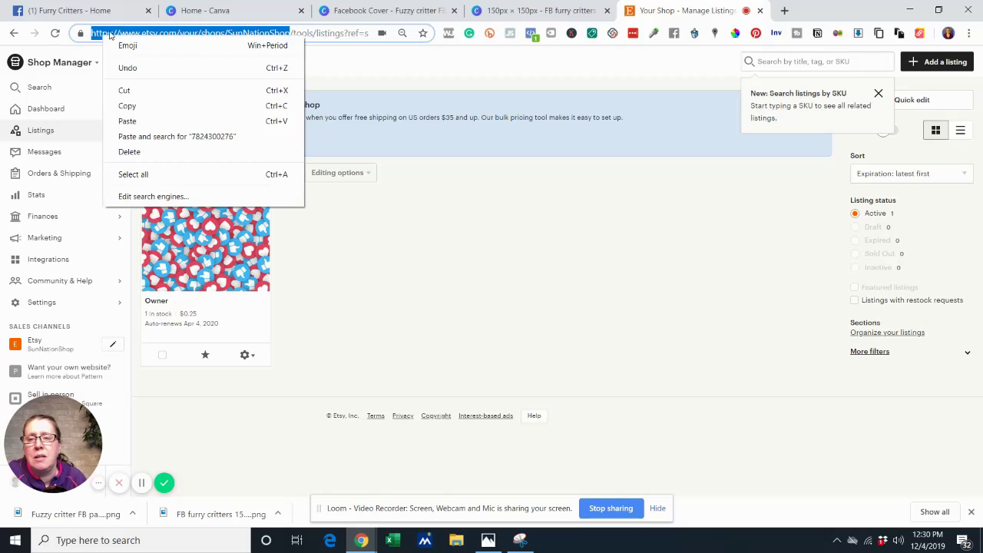
click(163, 105)
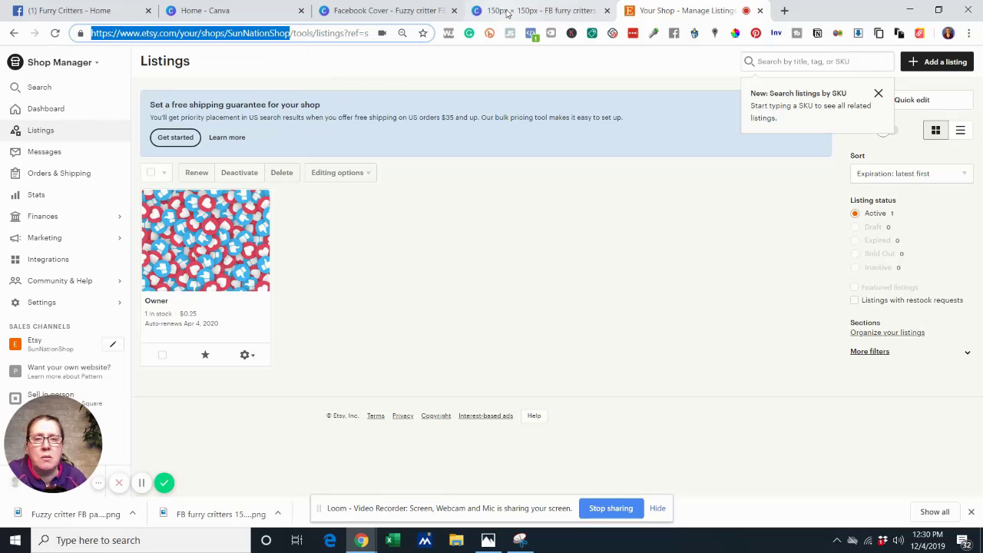
Back on the Furry Critters Facebook page, paste the copied Etsy shop address as the button's website link, save it and finish the button setup.
click(530, 10)
click(388, 11)
click(240, 11)
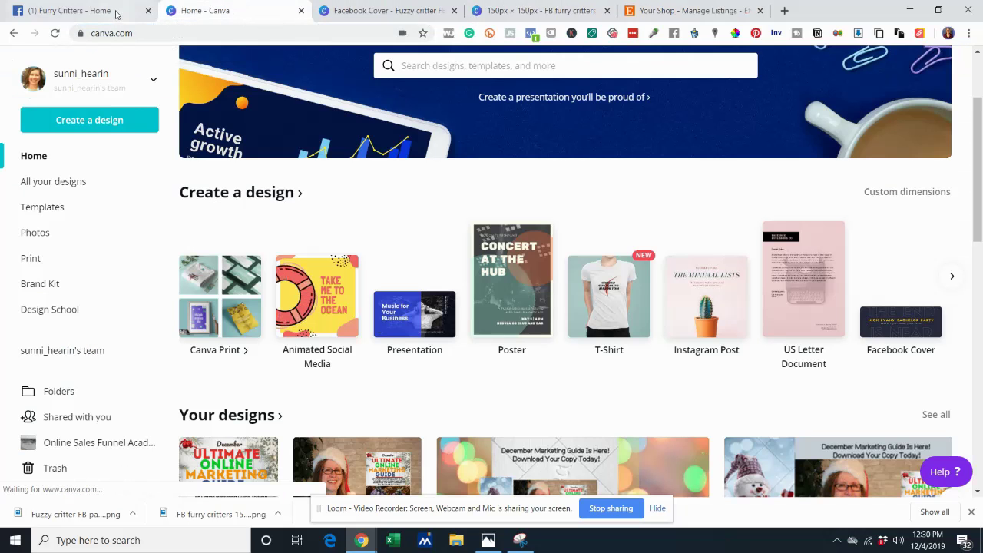
click(84, 11)
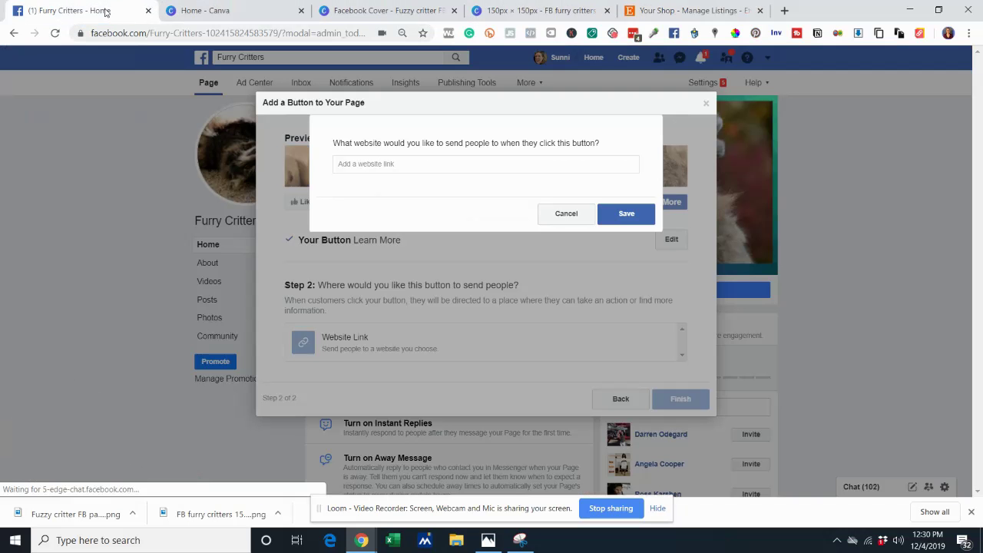
right_click(418, 163)
click(471, 262)
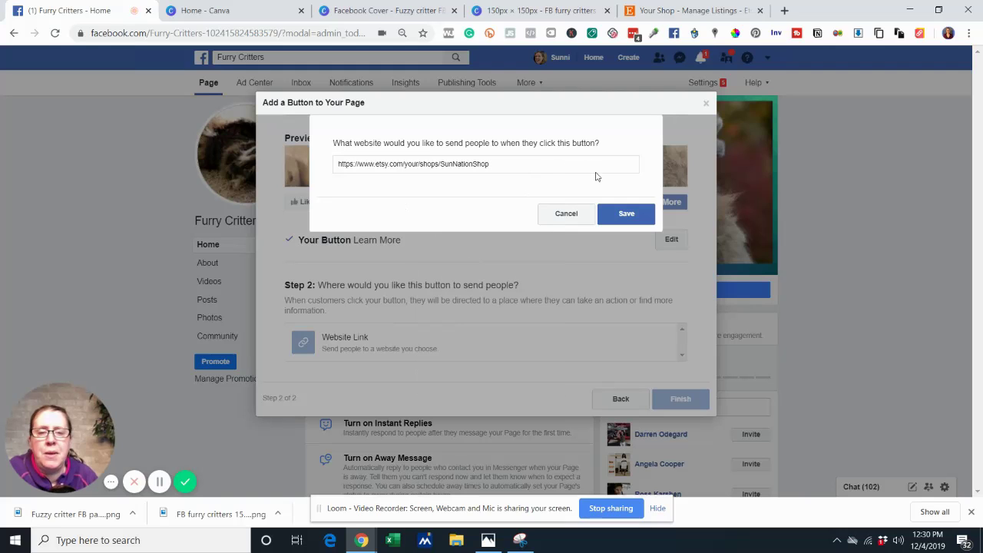
click(625, 214)
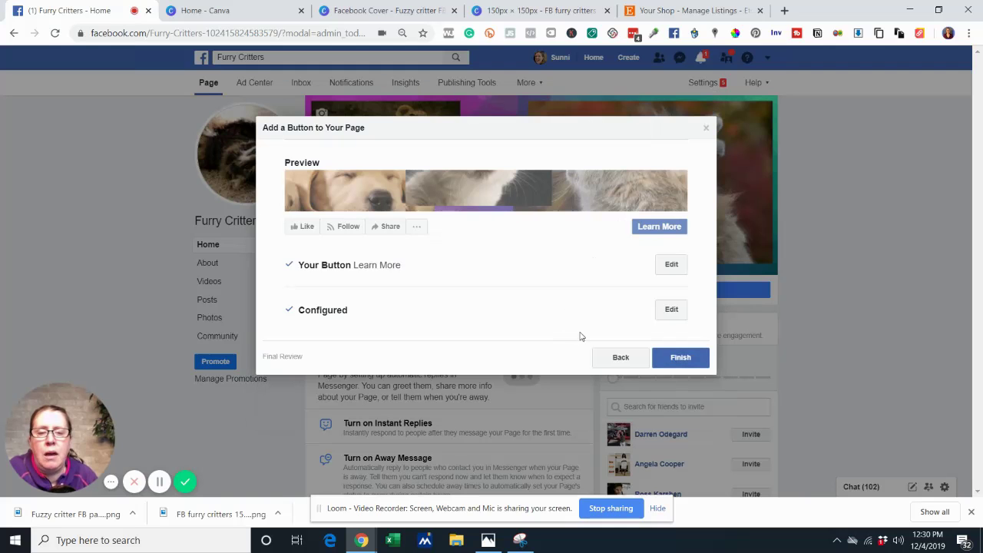
click(700, 360)
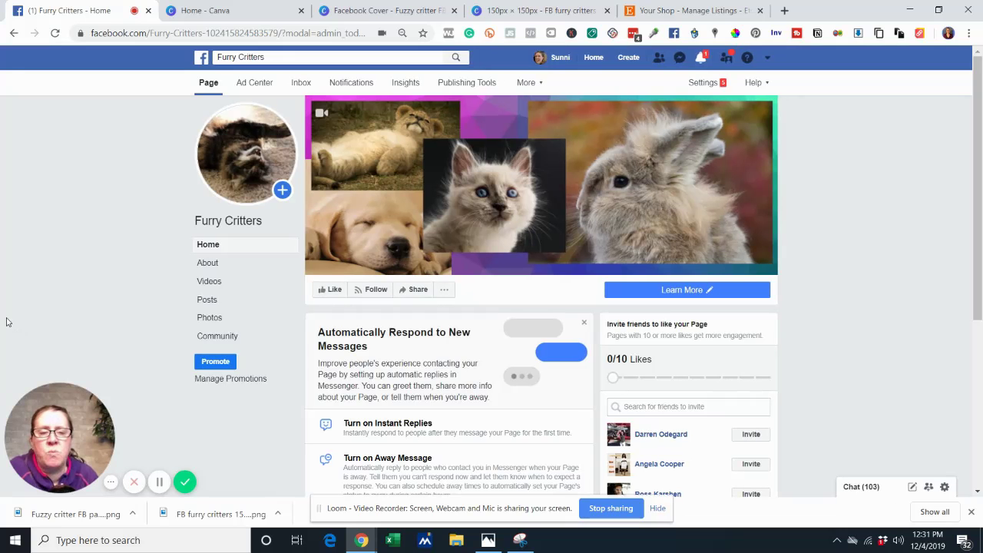
Try the new Learn More button to check where it leads, and return to the Furry Critters page.
click(641, 297)
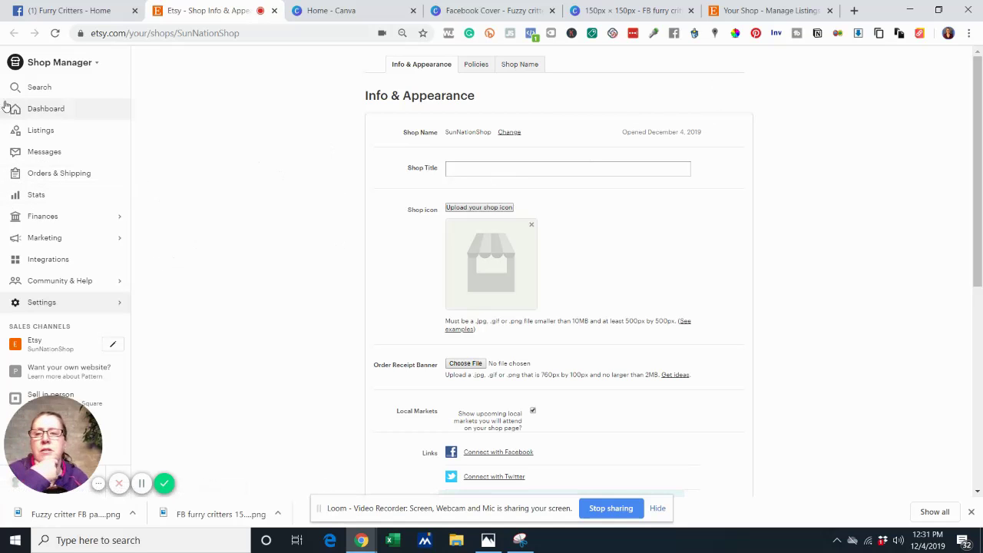
click(87, 6)
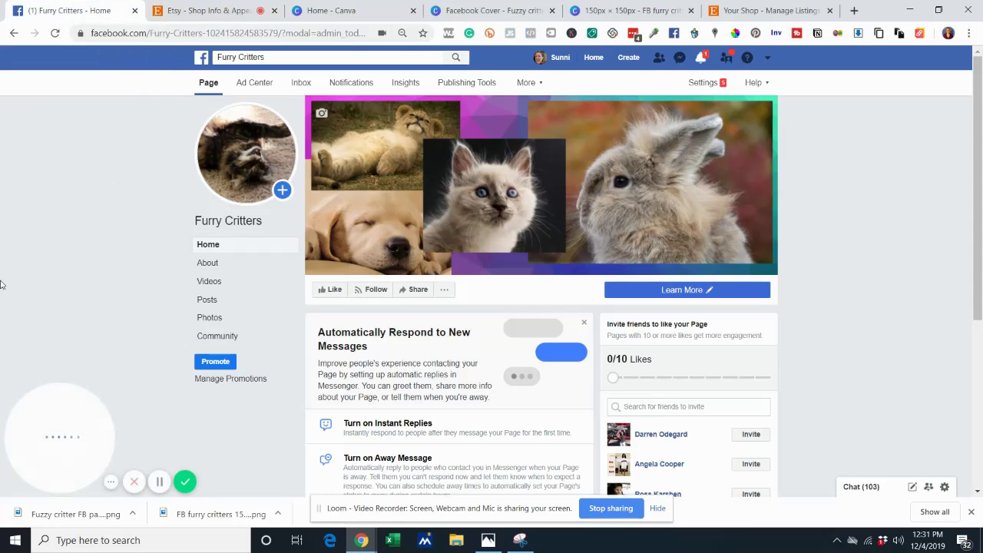
mouse_move(706, 299)
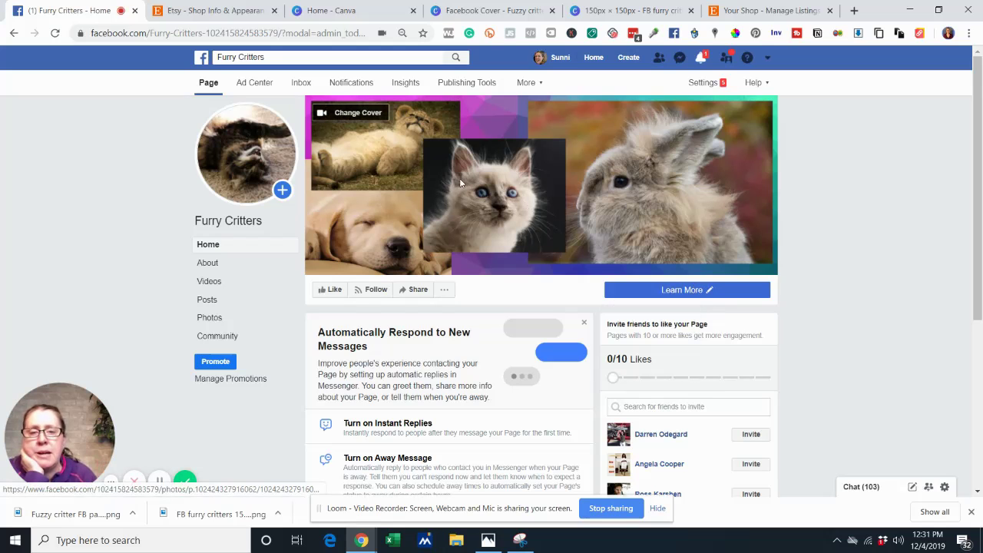
Enter the cover photo description "Do you enjoy cute fuzzy critters as much as we do? Be sure to check out our store over on Etsy!".
click(542, 185)
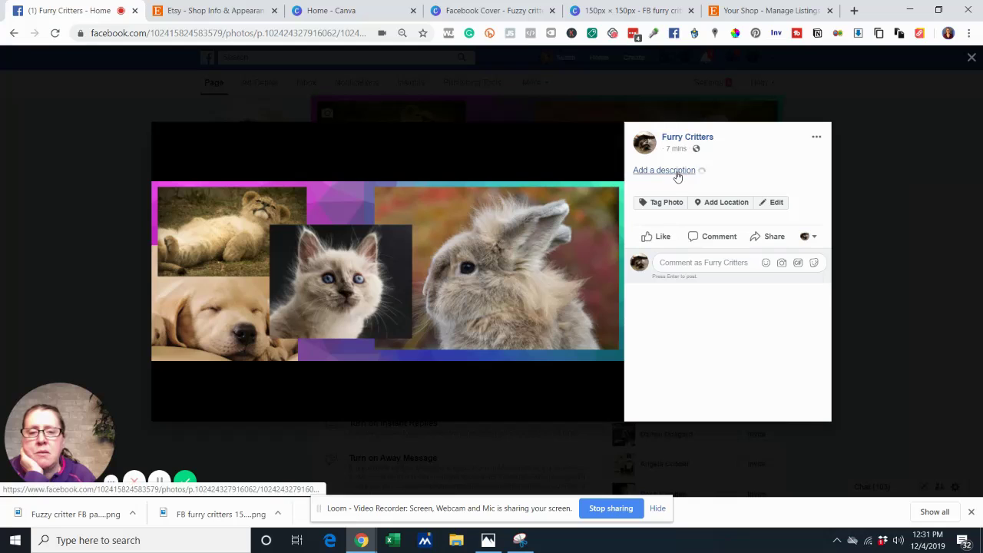
click(676, 170)
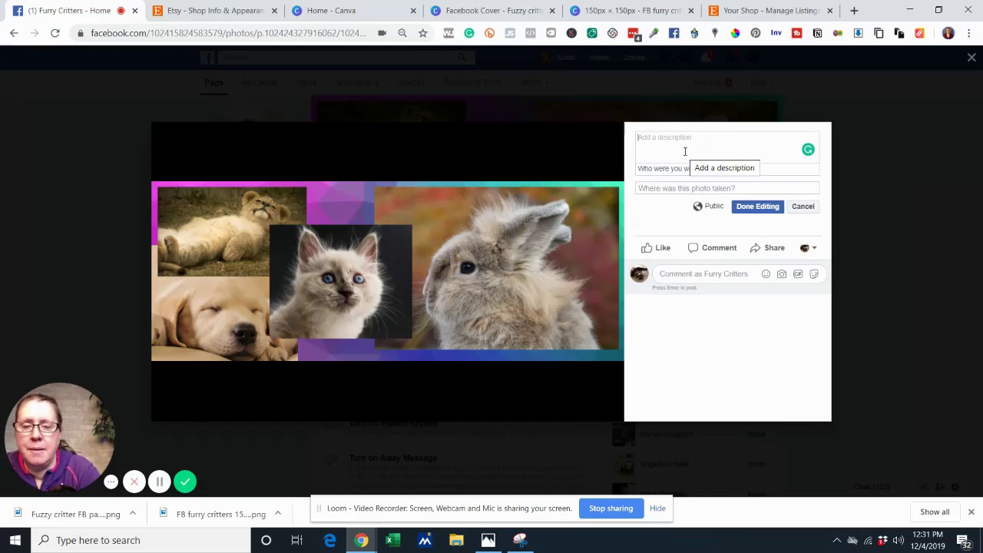
click(686, 151)
text(Do you enjoy)
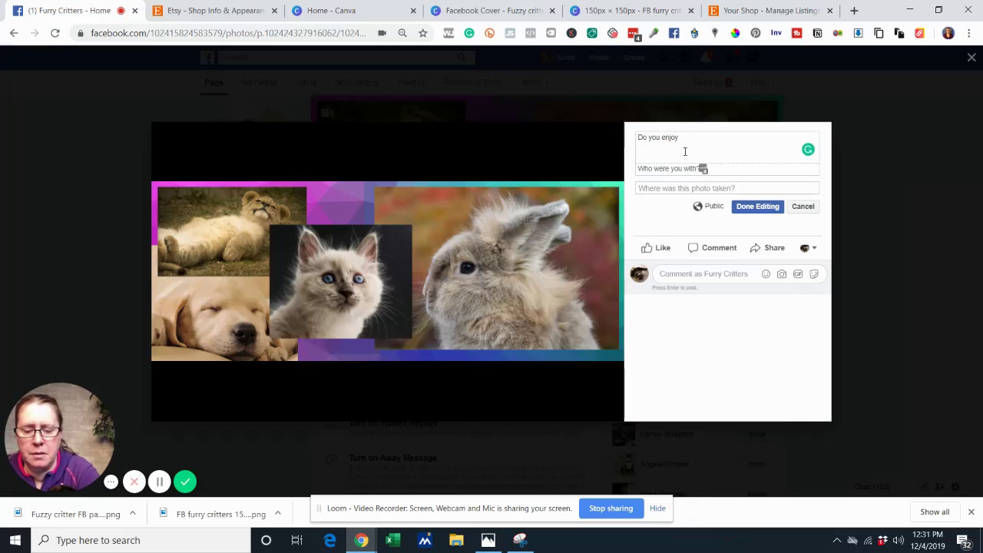
text(cute fuzzy)
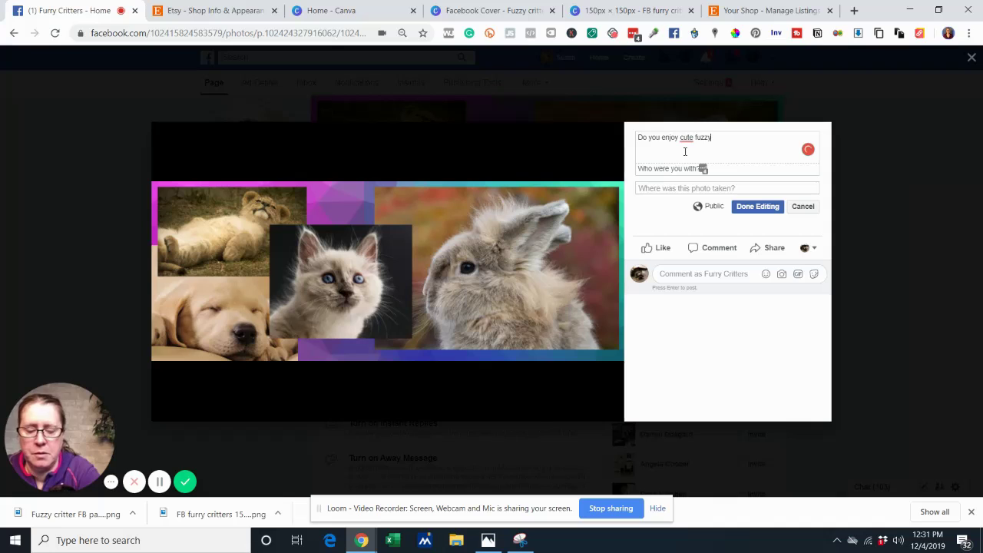
text( critters as)
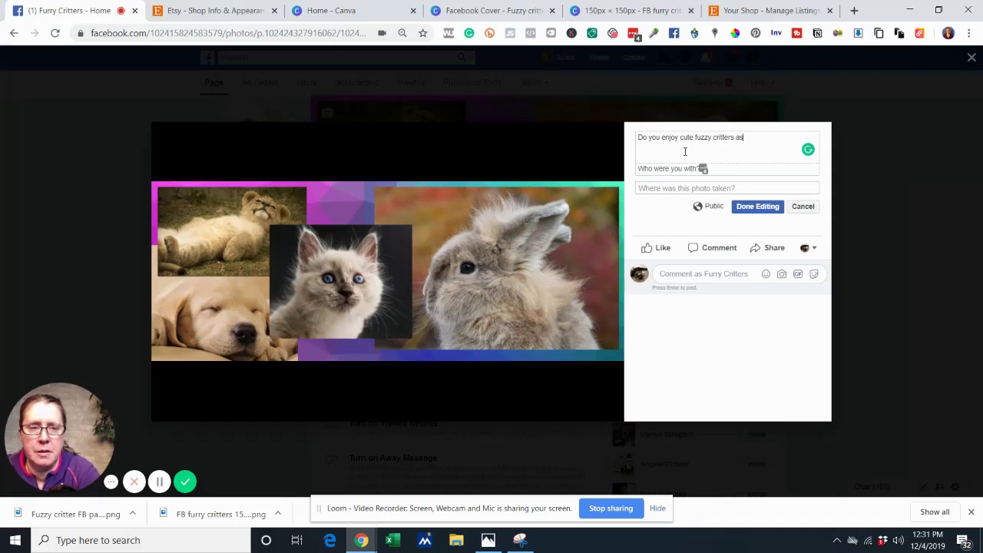
text( much as we d)
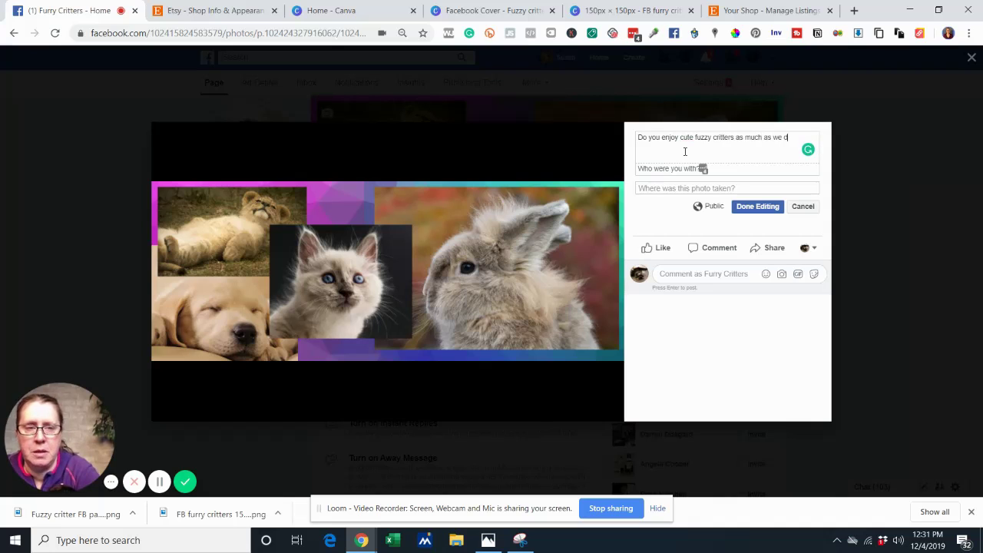
text(o? Be)
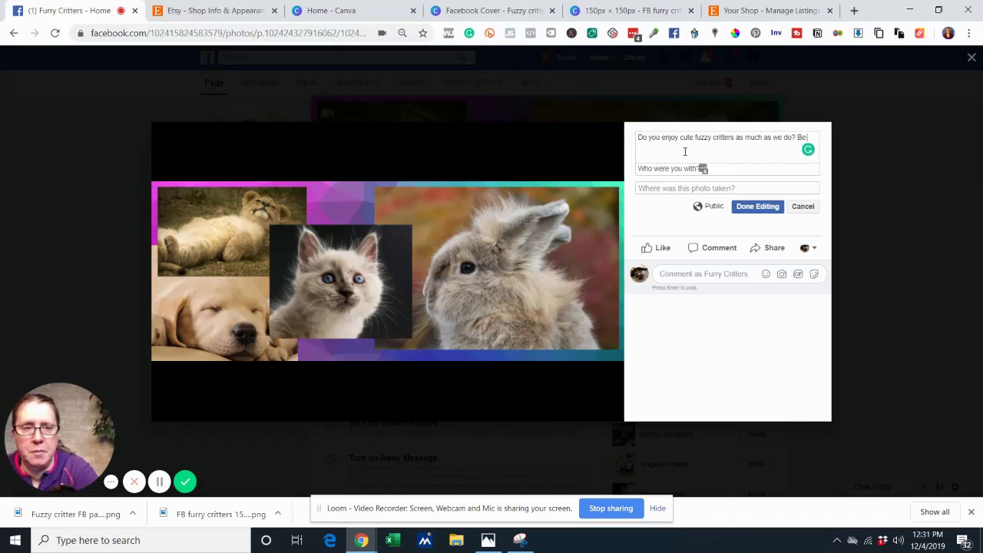
text( sure to check o)
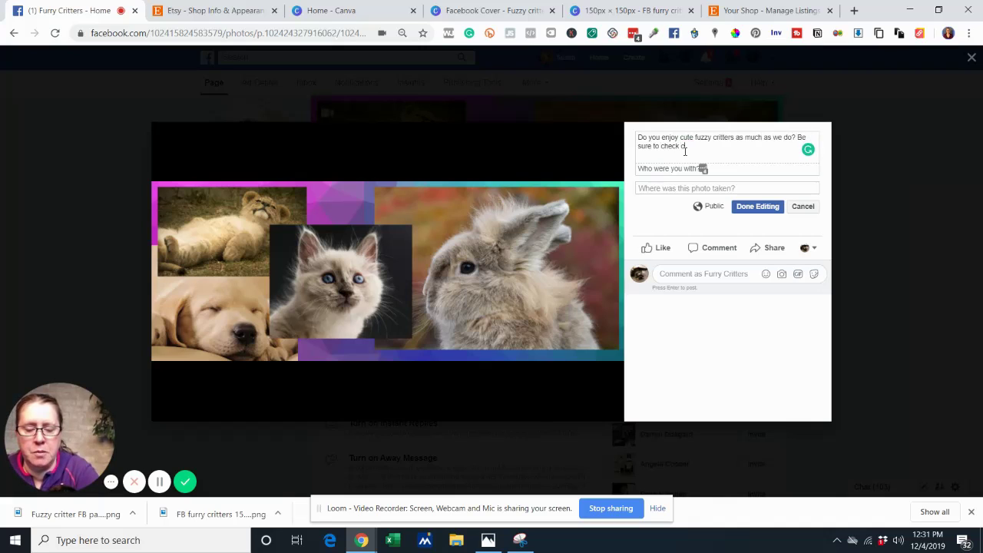
text(ut our)
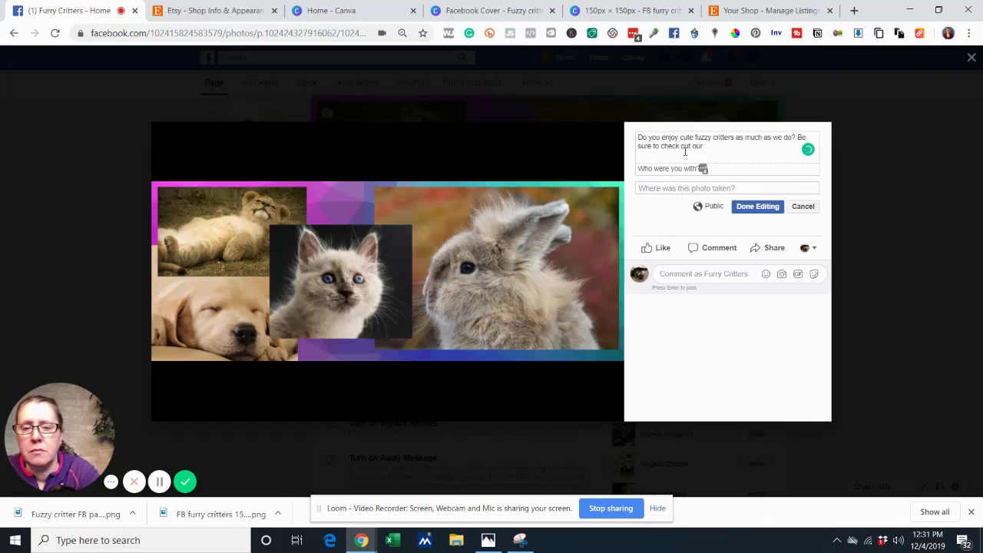
text( store ov)
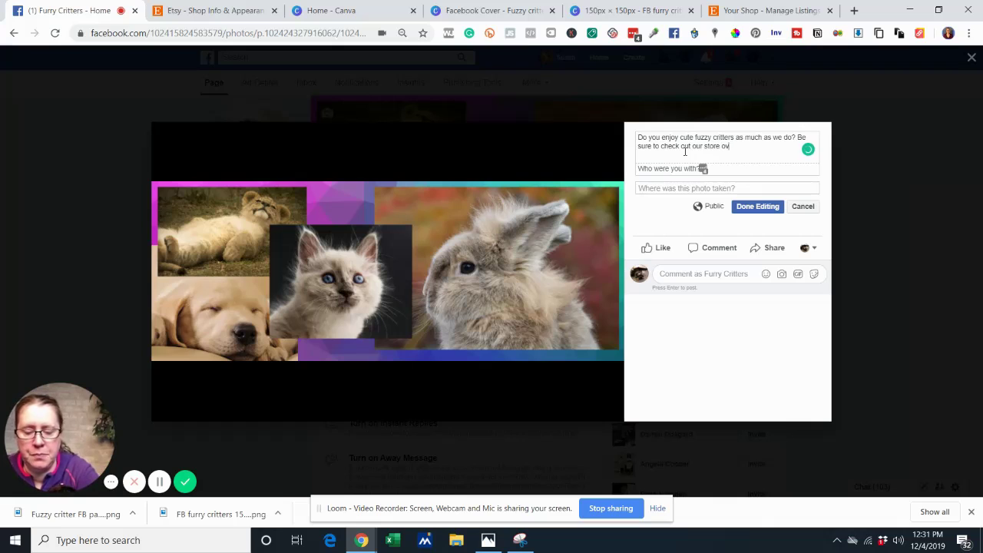
text(er on Etsy! )
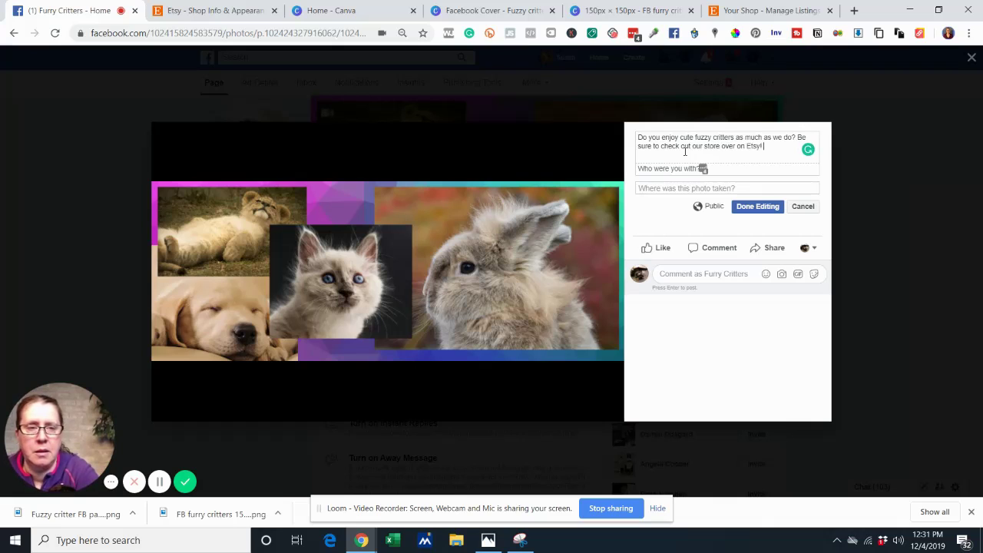
text(Grab)
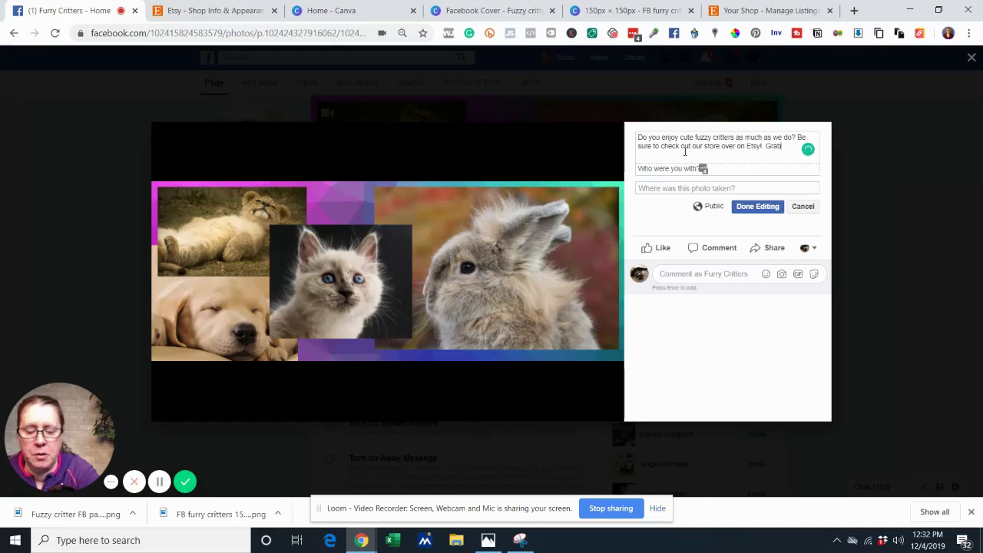
text( your)
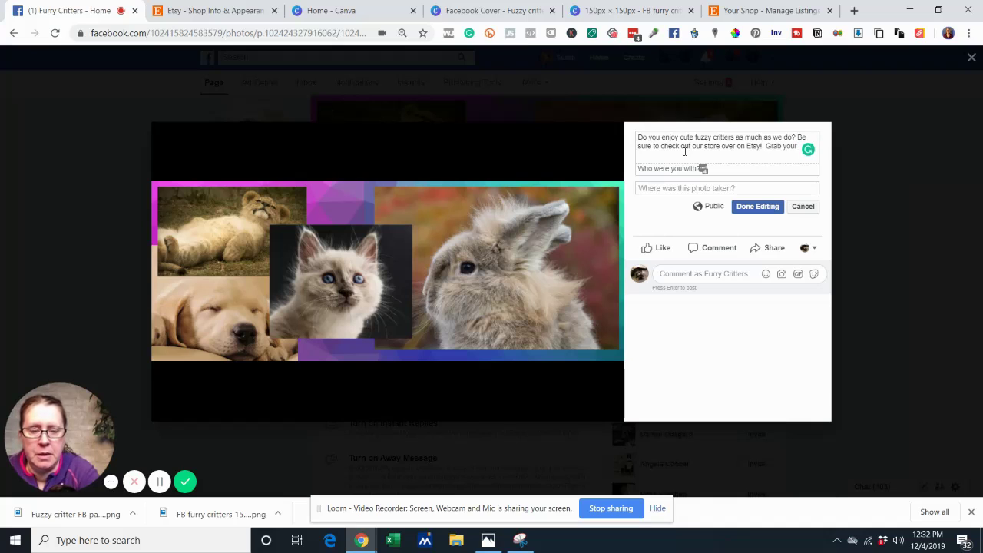
text( copy)
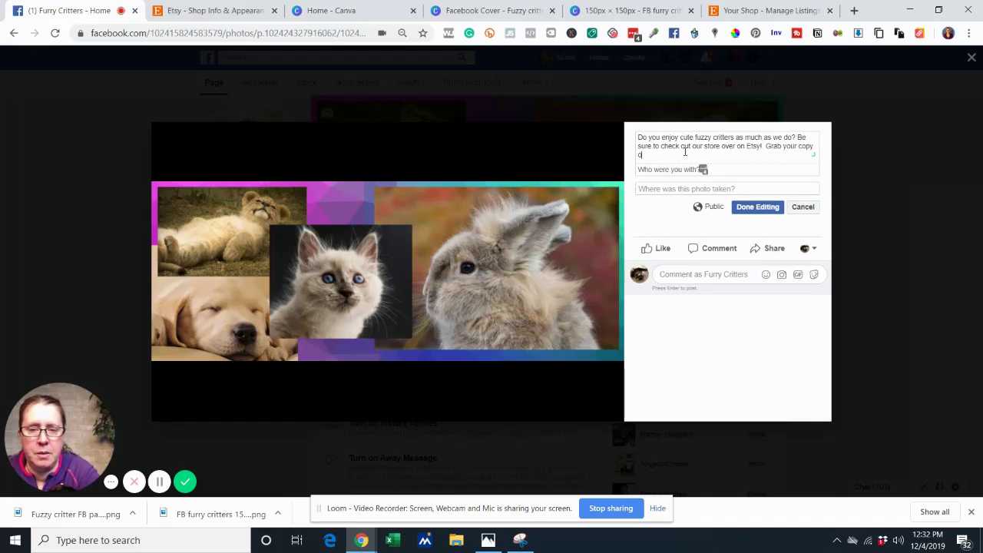
key(BackSpace)
key(BackSpace)
key(BackSpace)
key(BackSpace)
key(BackSpace)
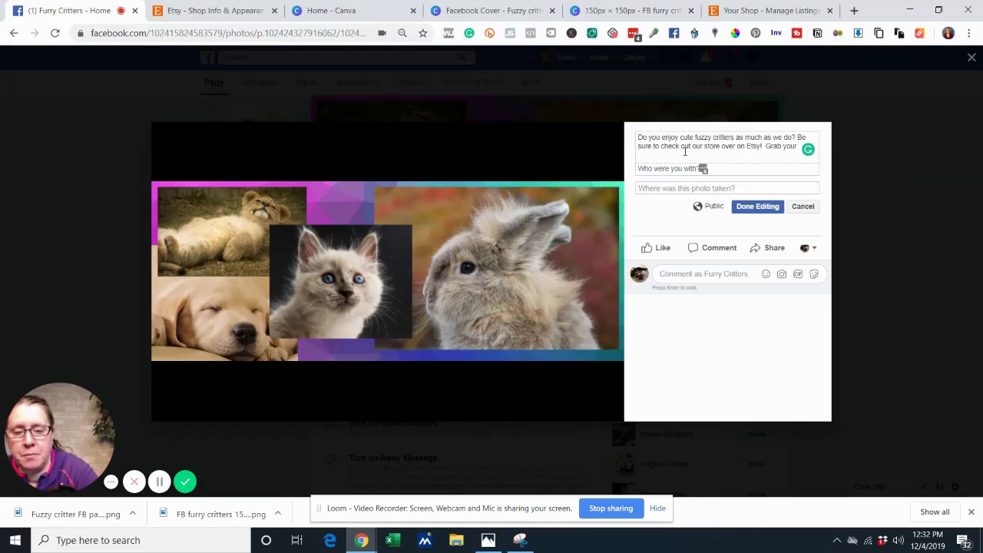
key(BackSpace)
key(BackSpace)
key(BackSpace)
key(BackSpace)
key(BackSpace)
key(BackSpace)
key(BackSpace)
key(BackSpace)
key(BackSpace)
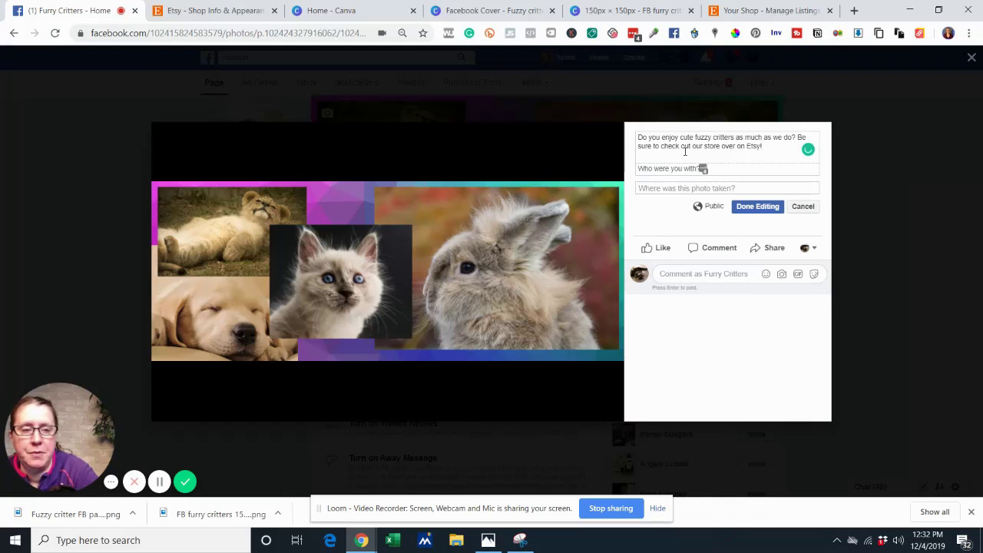
right_click(778, 149)
click(819, 246)
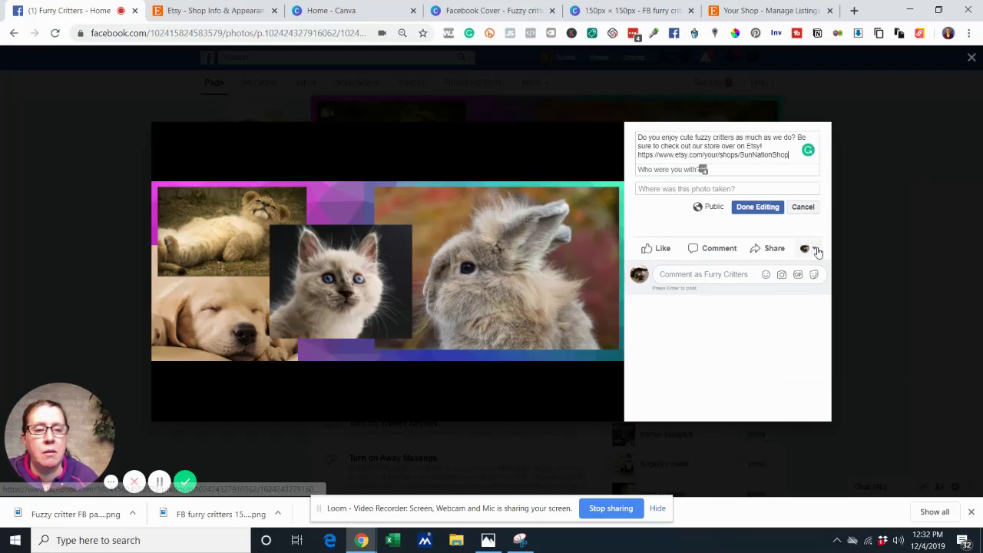
key(Return)
key(Return)
key(Return)
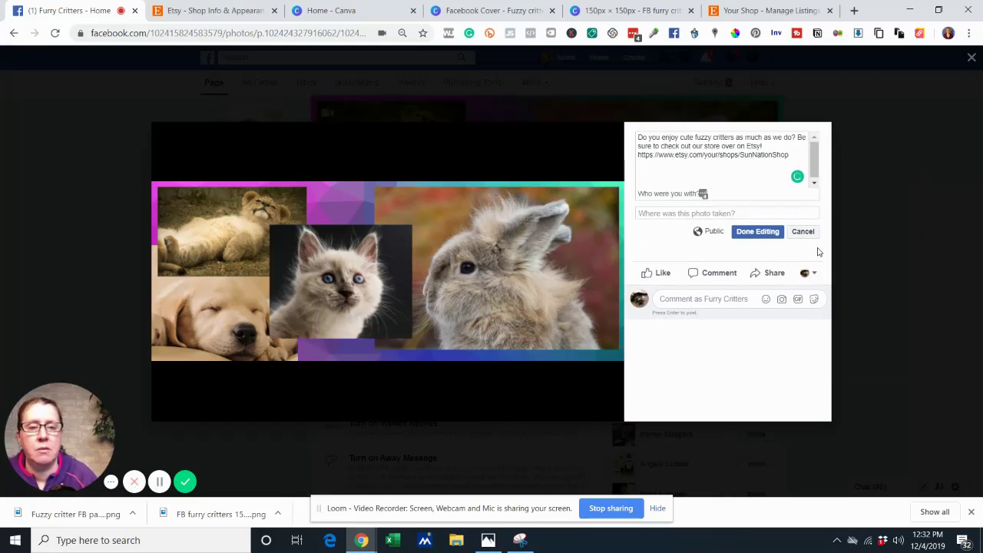
text(s)
click(757, 232)
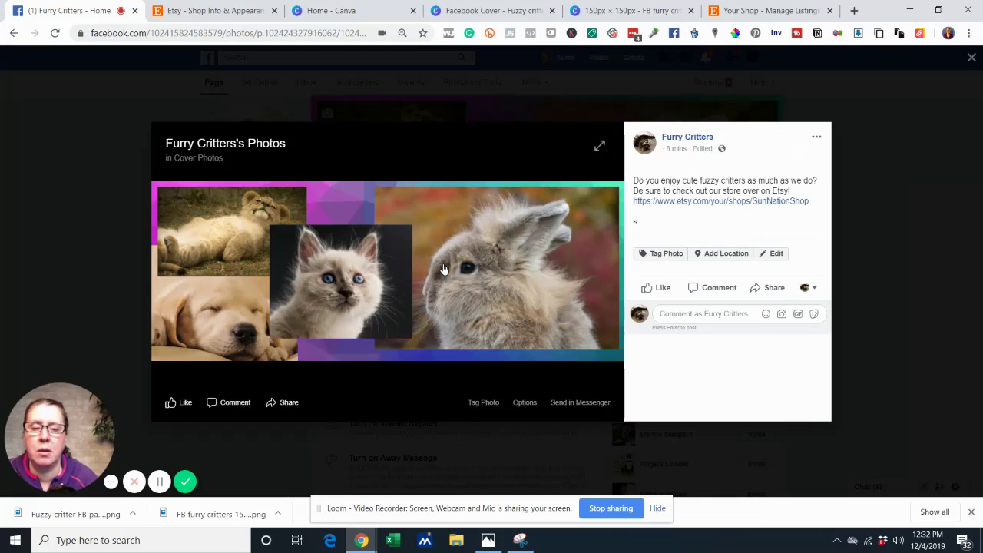
Check the Etsy shop link in the cover photo description, return to the Furry Critters page and close the photo view.
click(971, 61)
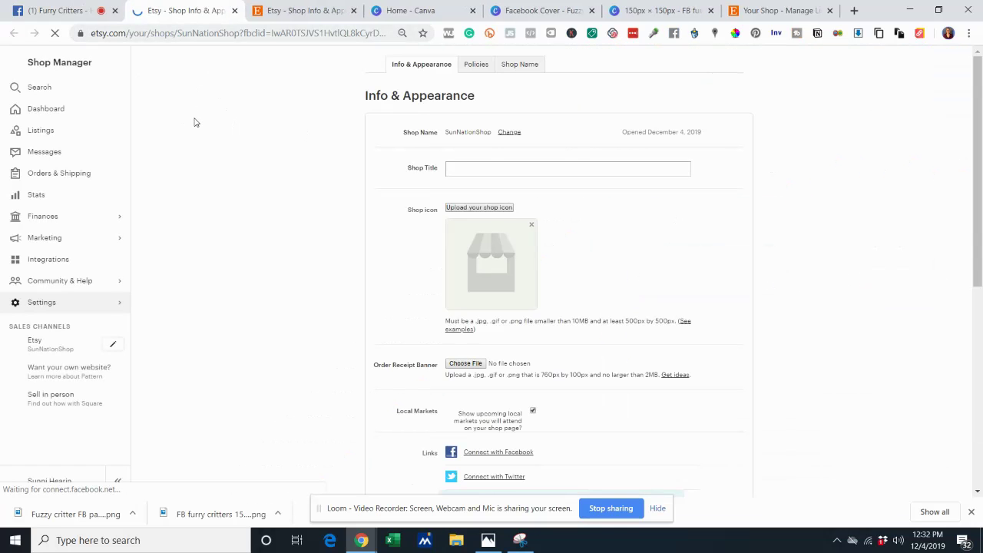
click(61, 10)
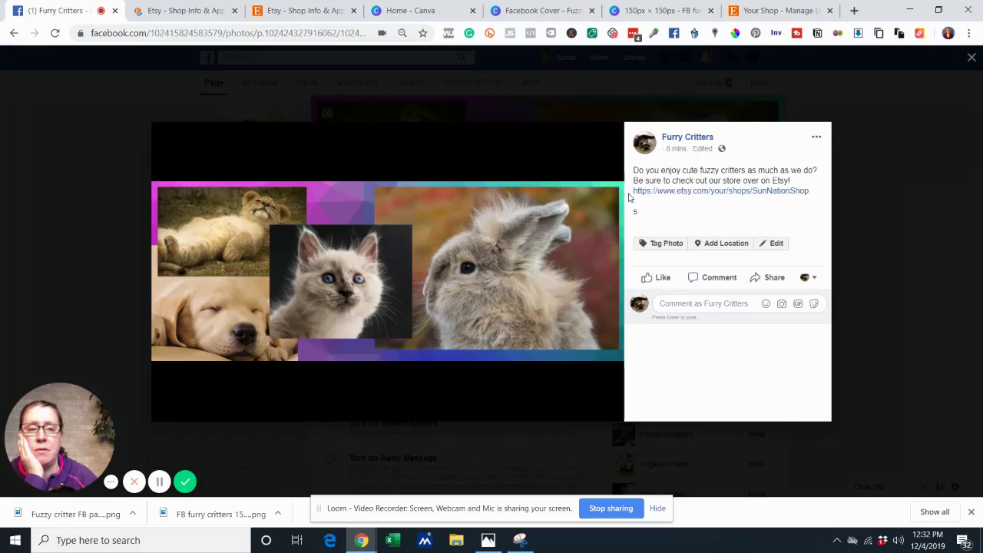
click(972, 57)
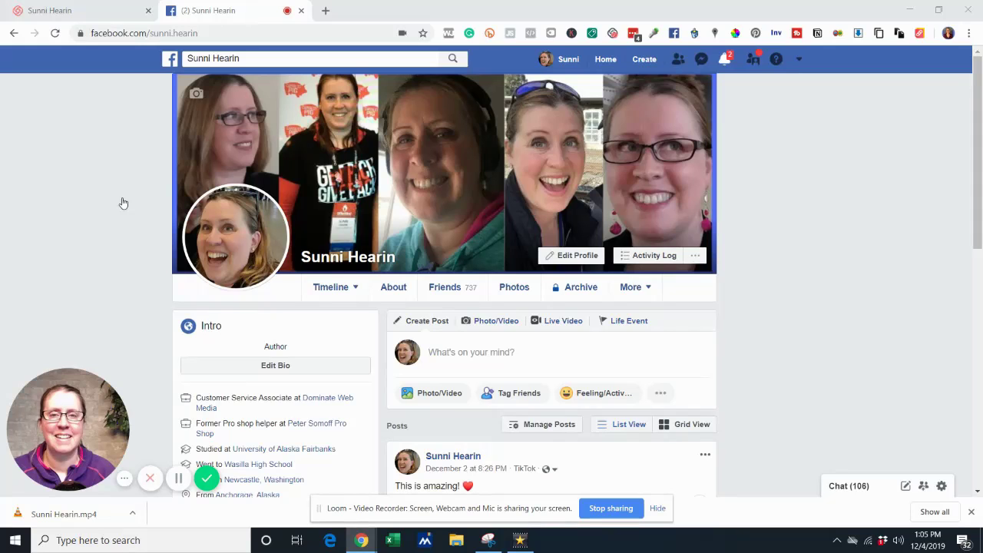